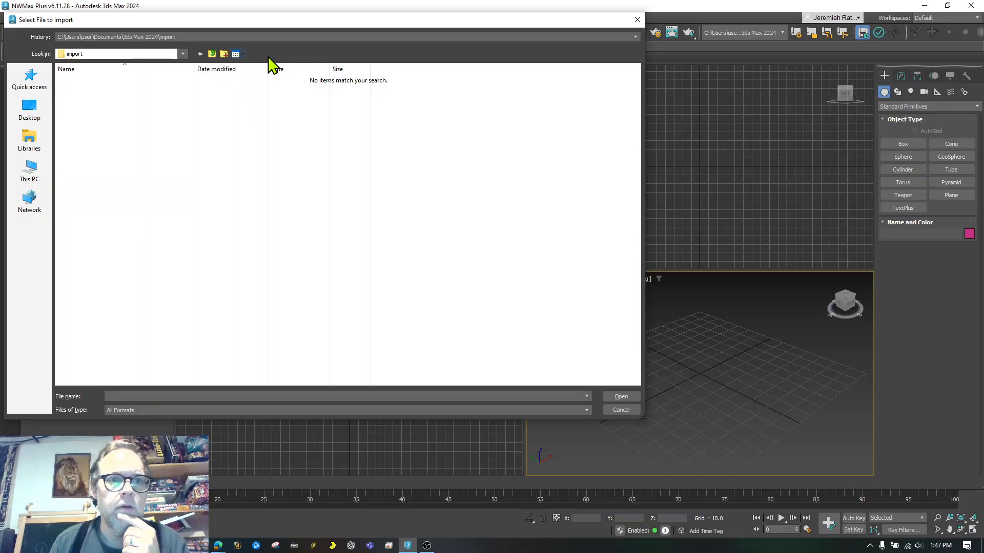
Import anime_low-poly_head.obj from the Downloads folder using the OBJ Import Options
{"action": "left_click", "coordinate": [22, 88]}
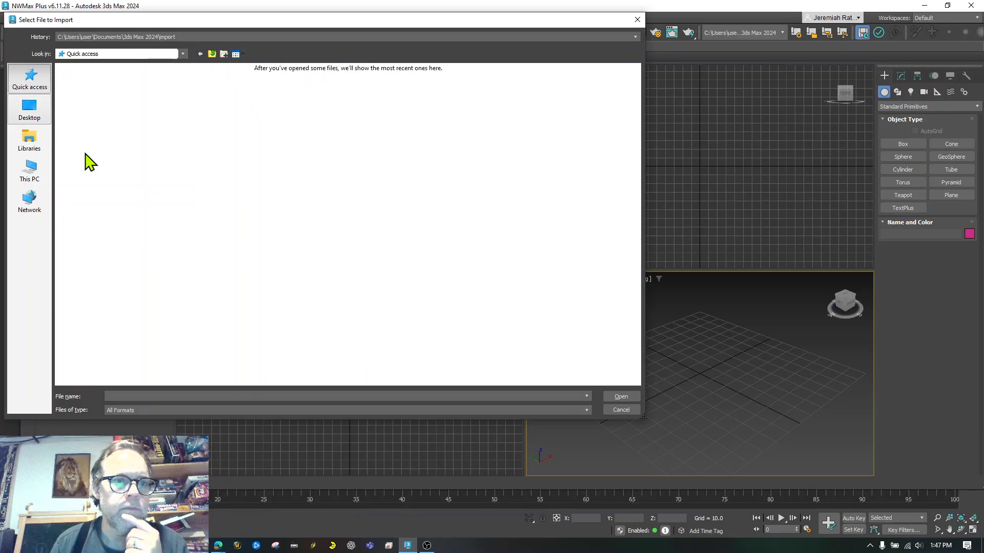
{"action": "double_click", "coordinate": [207, 96]}
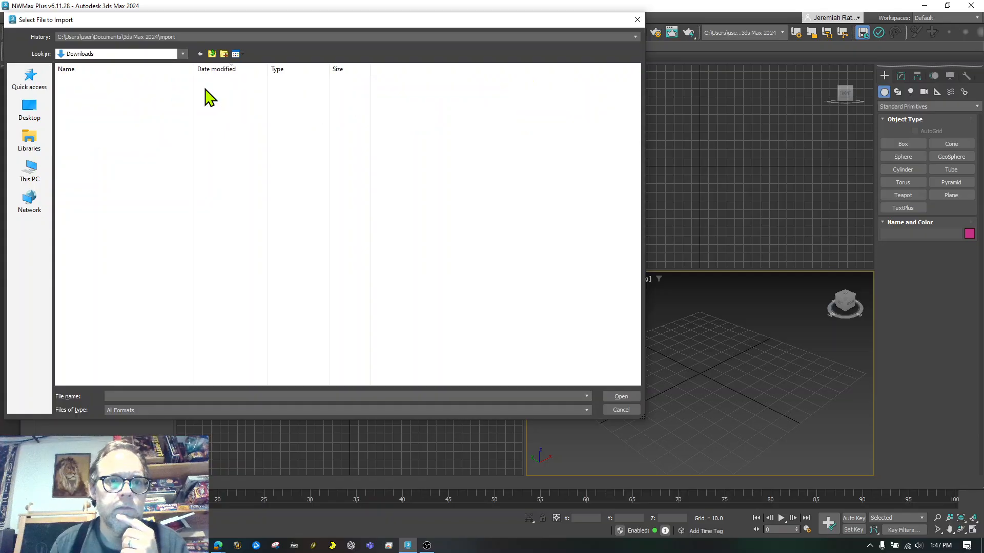
{"action": "left_click", "coordinate": [135, 92]}
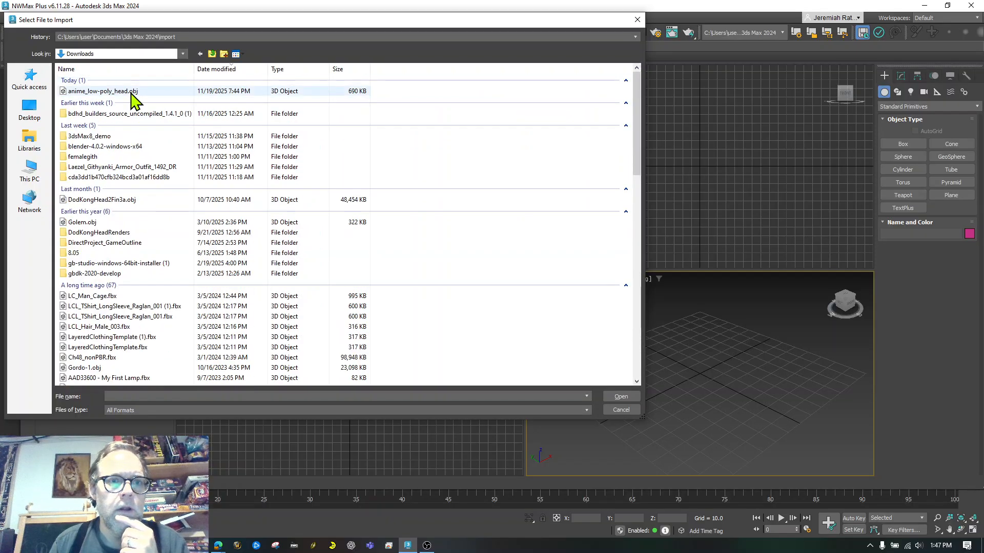
{"action": "left_click", "coordinate": [619, 397]}
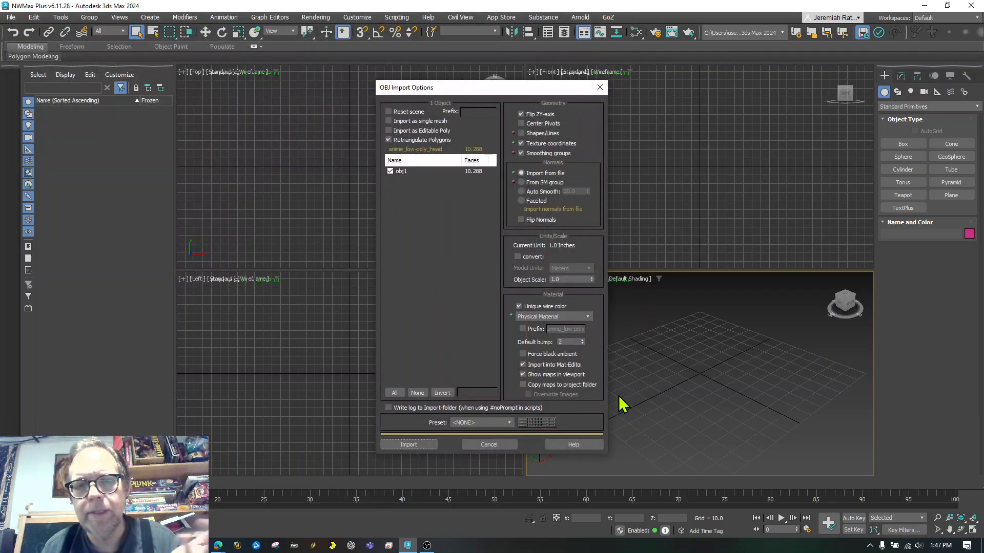
{"action": "left_click", "coordinate": [406, 445]}
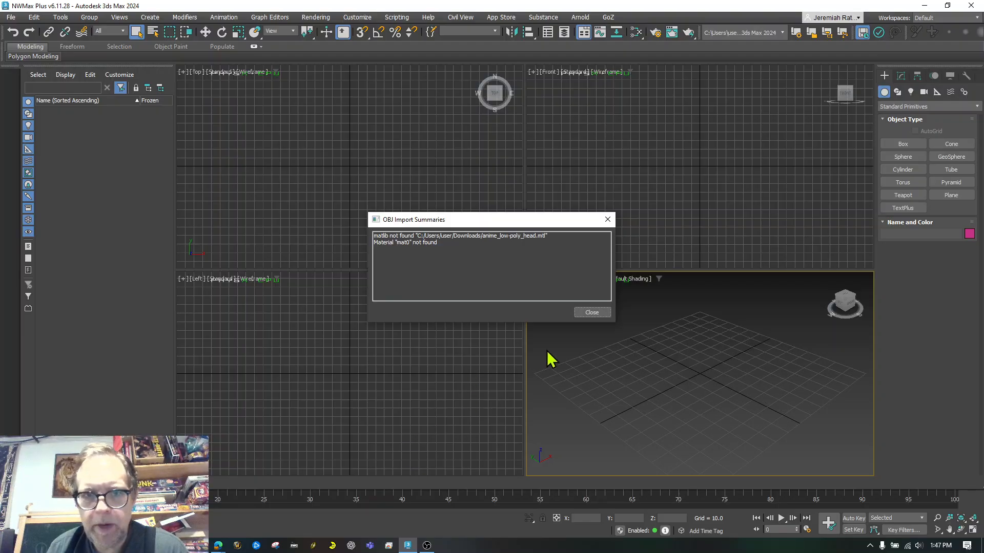
Close the import summary, maximize the Perspective view, and orbit and zoom to find the tiny head
{"action": "left_click", "coordinate": [590, 313]}
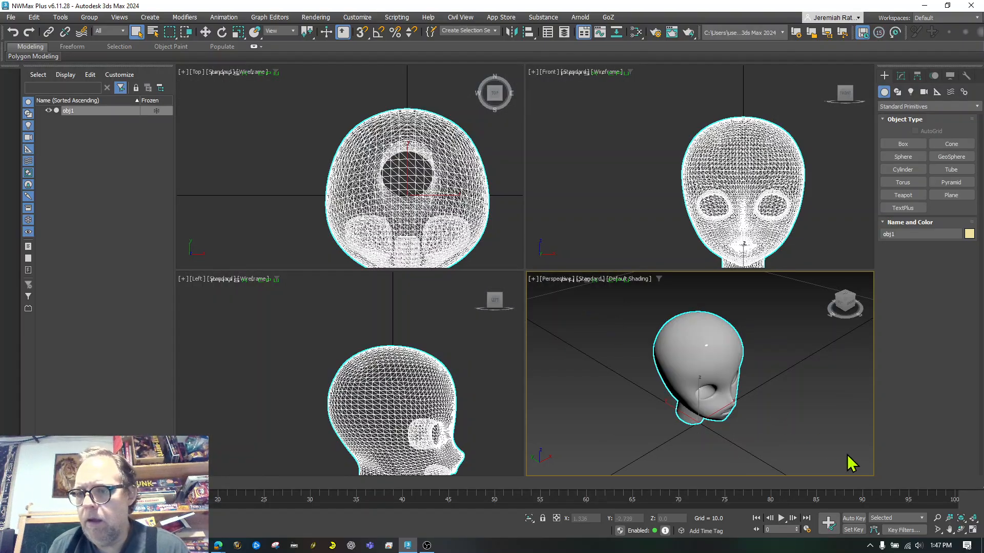
{"action": "left_click", "coordinate": [971, 530]}
{"action": "left_click", "coordinate": [961, 530]}
{"action": "left_click_drag", "start_coordinate": [545, 300], "coordinate": [492, 270]}
{"action": "right_click", "coordinate": [491, 270]}
{"action": "scroll", "coordinate": [529, 308], "scroll_direction": "down", "scroll_amount": 10}
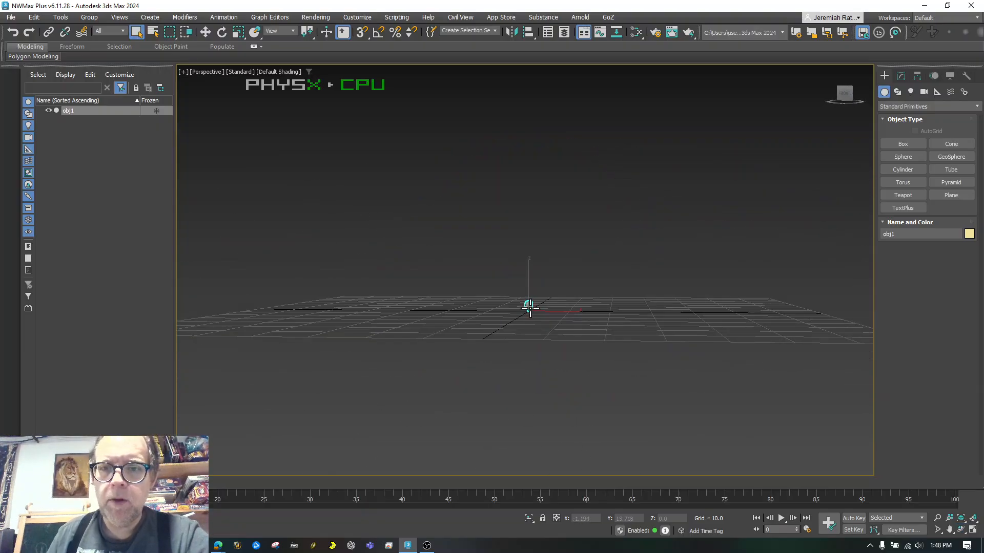
{"action": "left_click", "coordinate": [961, 530]}
{"action": "mouse_move", "coordinate": [514, 259]}
{"action": "left_mouse_down"}
{"action": "mouse_move", "coordinate": [547, 334]}
{"action": "mouse_move", "coordinate": [522, 269]}
{"action": "left_mouse_up"}
{"action": "right_click", "coordinate": [522, 269]}
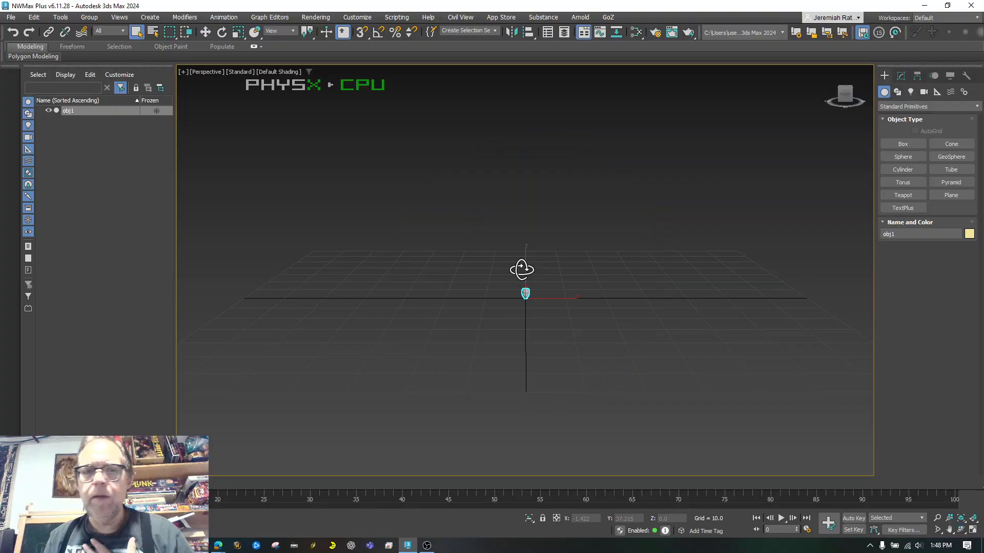
Scale the head up uniformly by 1000% twice using the numeric Offset % entry
{"action": "left_click", "coordinate": [239, 33]}
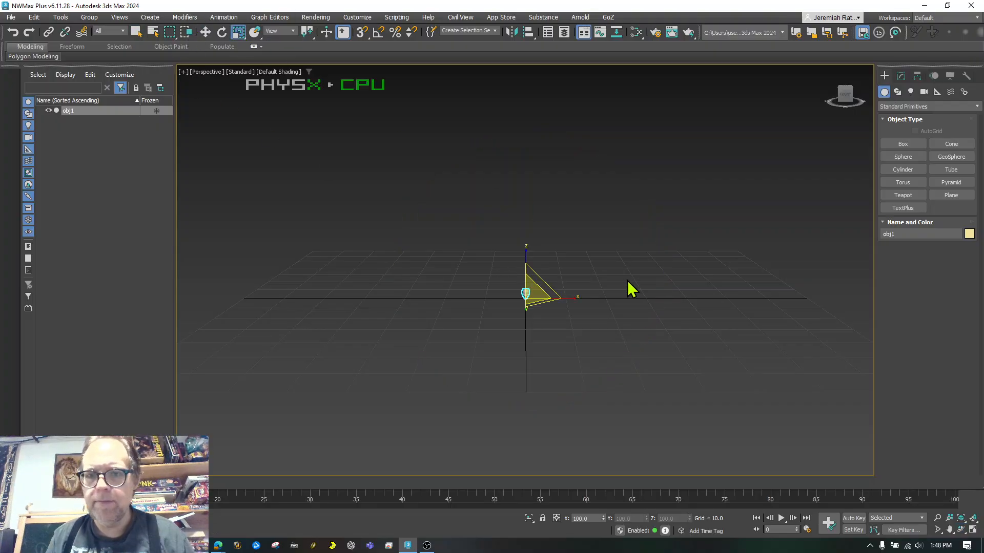
{"action": "right_click", "coordinate": [238, 33]}
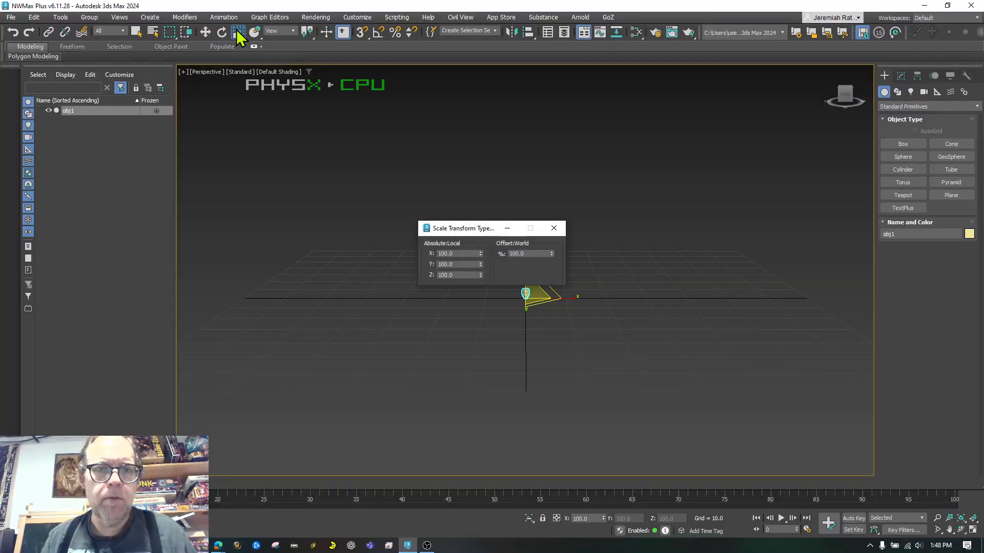
{"action": "left_click", "coordinate": [516, 253]}
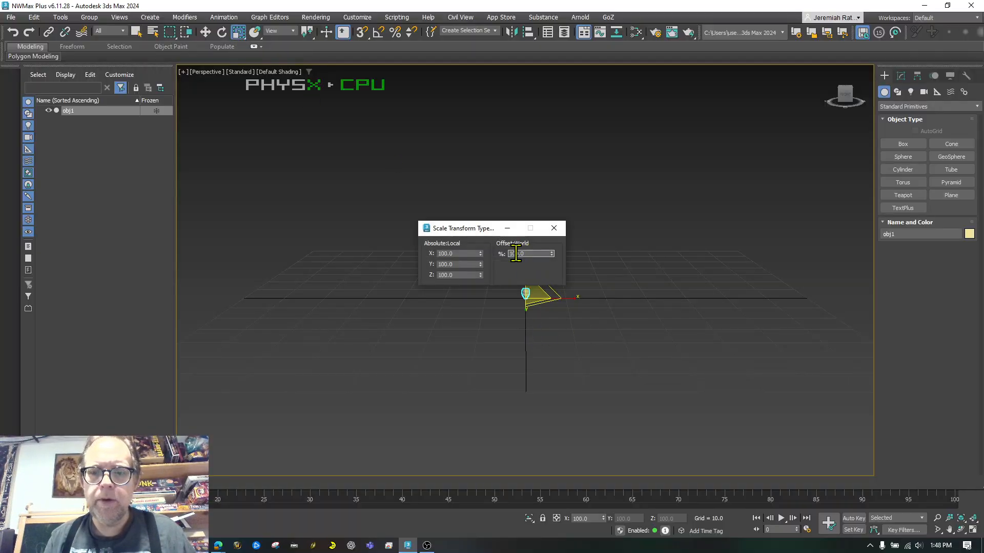
{"action": "type", "text": "1000.0"}
{"action": "key", "text": "Return"}
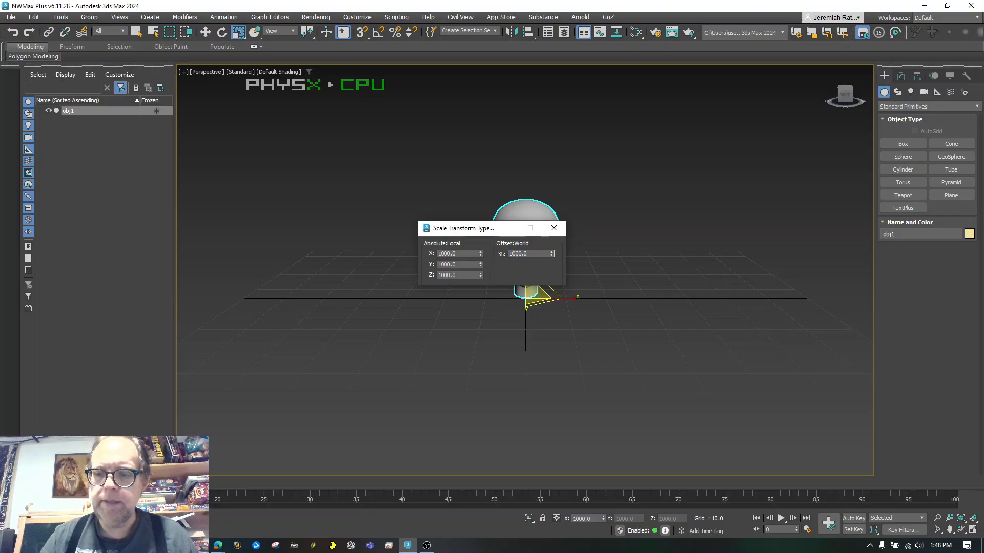
{"action": "type", "text": "1000.0"}
{"action": "key", "text": "Return"}
{"action": "left_click", "coordinate": [554, 228]}
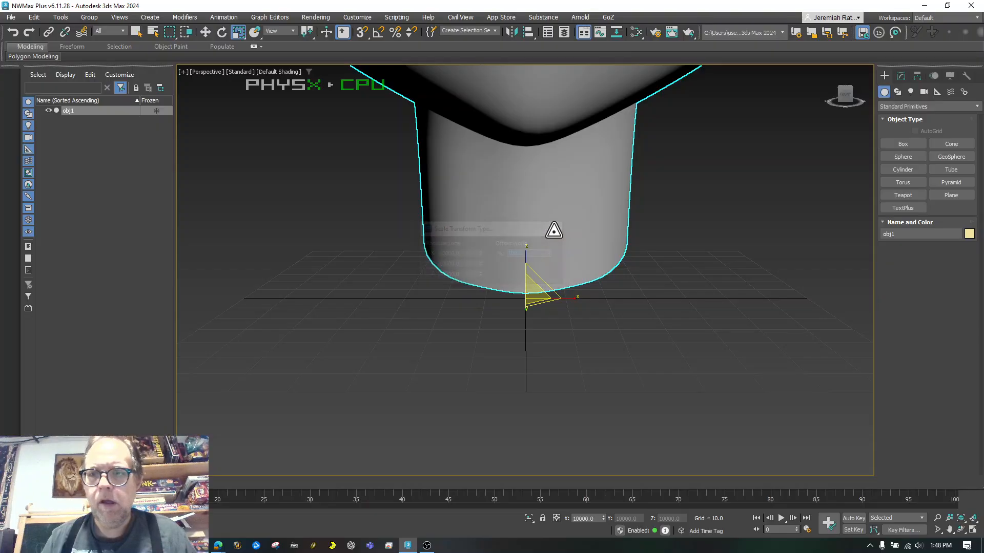
Shrink the head to about 30% with the gizmo, frame and pan to centre it, then reselect it
{"action": "key", "text": "z"}
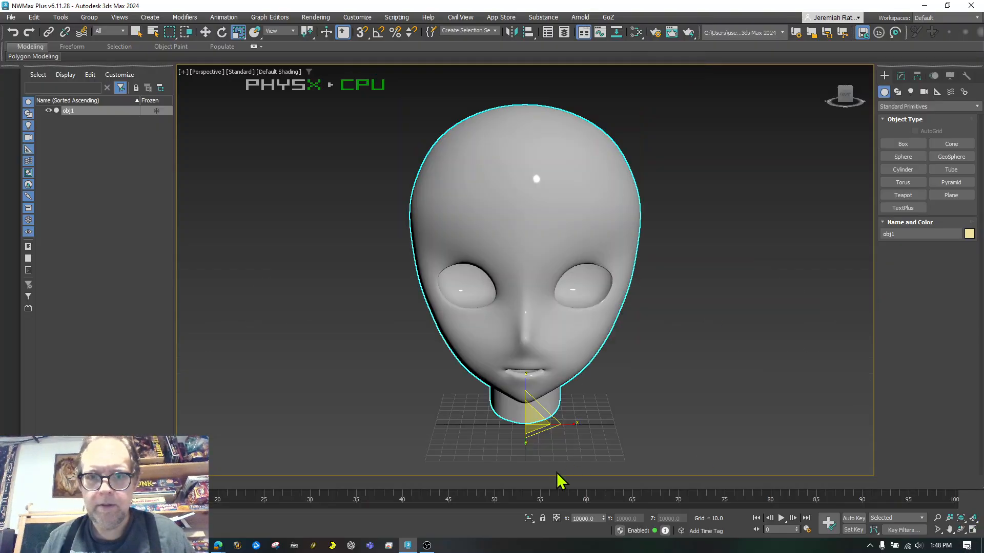
{"action": "left_click_drag", "start_coordinate": [530, 414], "coordinate": [427, 223]}
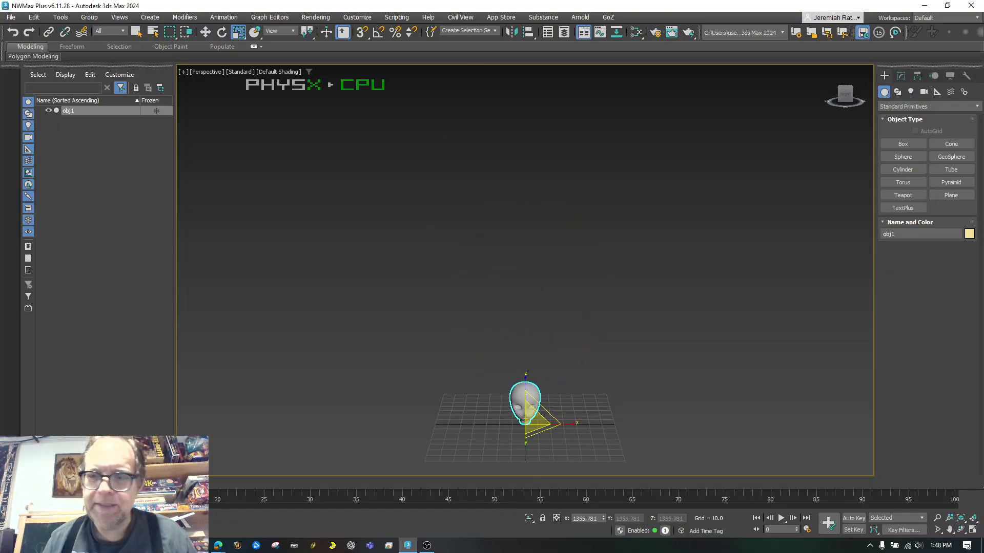
{"action": "left_click", "coordinate": [961, 518]}
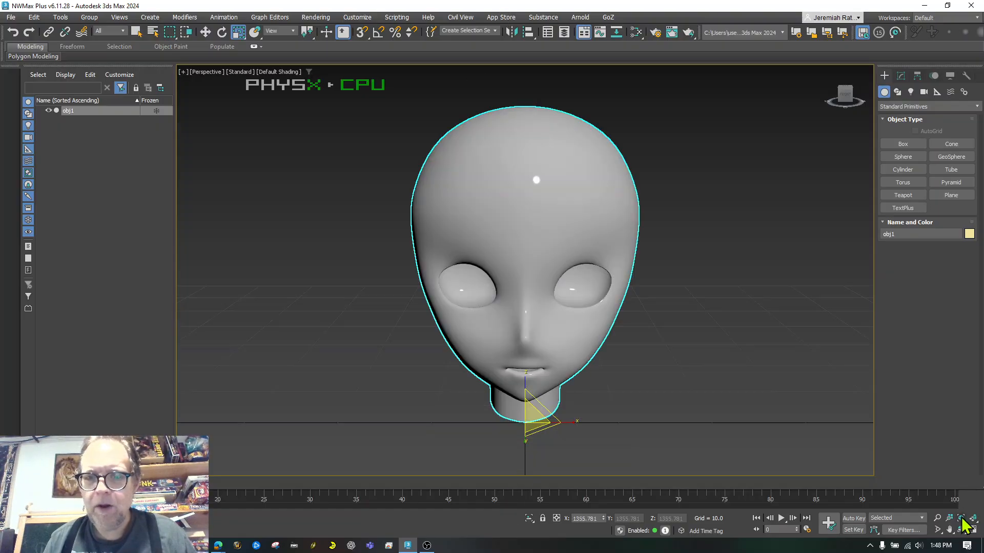
{"action": "left_click", "coordinate": [762, 415]}
{"action": "scroll", "coordinate": [759, 413], "scroll_direction": "down", "scroll_amount": 5}
{"action": "scroll", "coordinate": [759, 413], "scroll_direction": "up", "scroll_amount": 1}
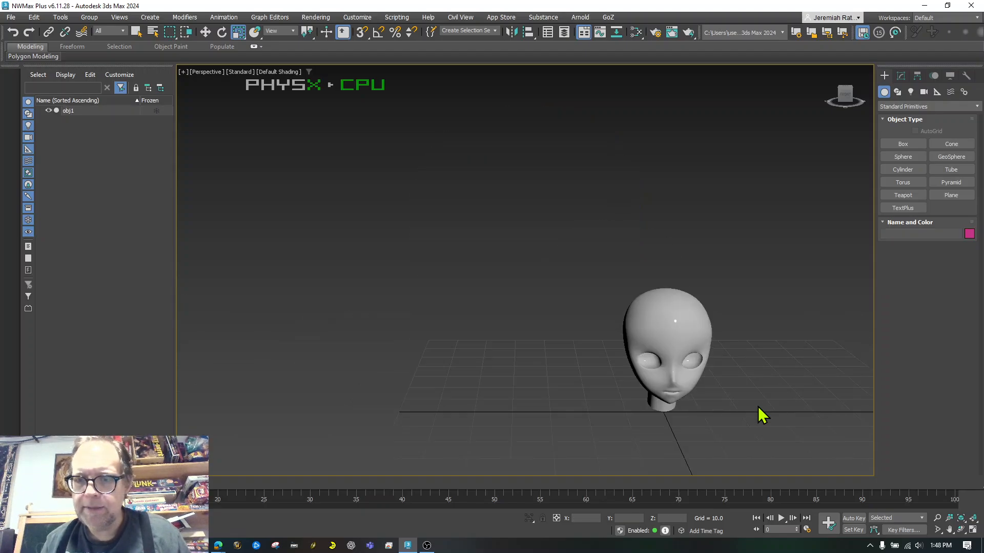
{"action": "left_click", "coordinate": [949, 530]}
{"action": "left_click_drag", "start_coordinate": [565, 249], "coordinate": [420, 155]}
{"action": "left_click", "coordinate": [206, 32]}
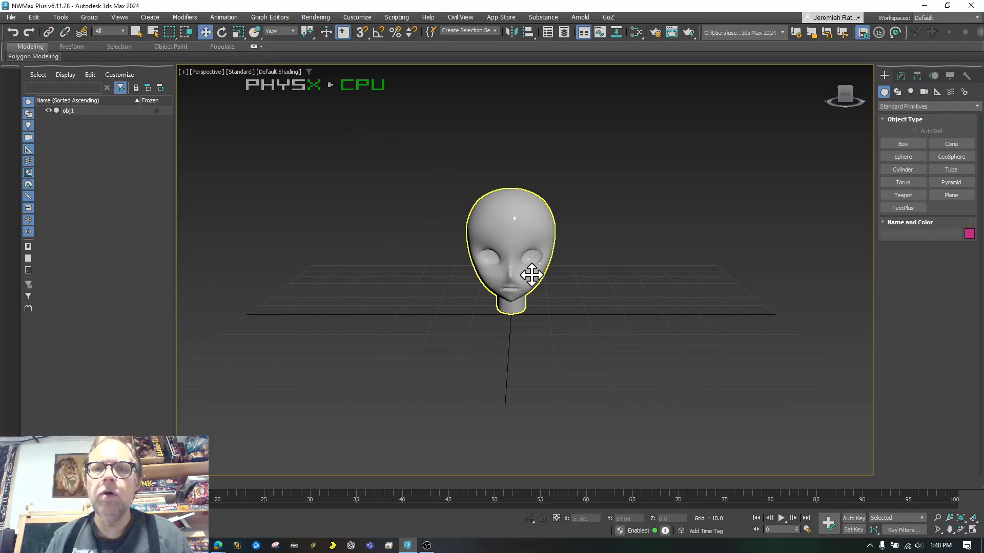
{"action": "left_click", "coordinate": [531, 276]}
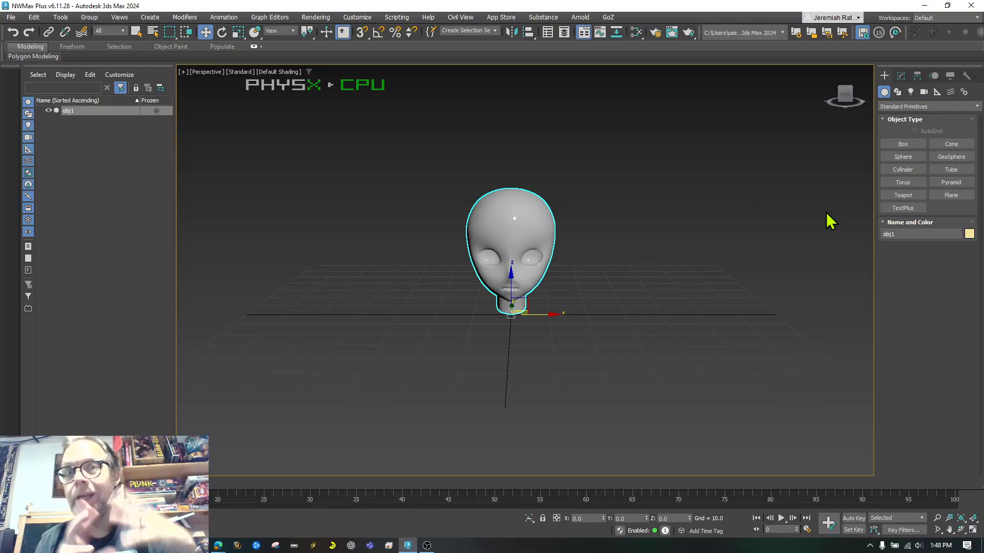
Apply Reset XForm to the selected head from the Utilities panel
{"action": "left_click", "coordinate": [966, 77]}
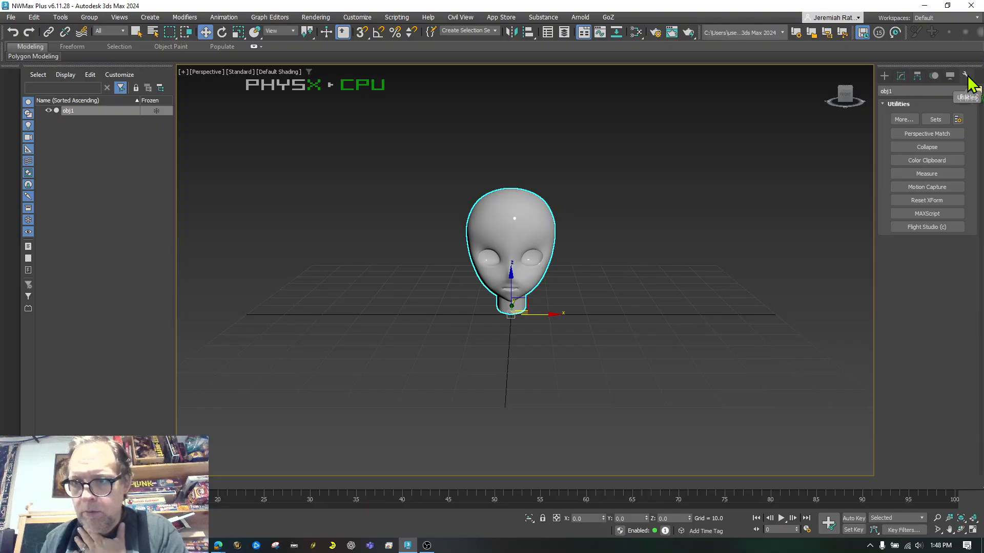
{"action": "left_click", "coordinate": [932, 201]}
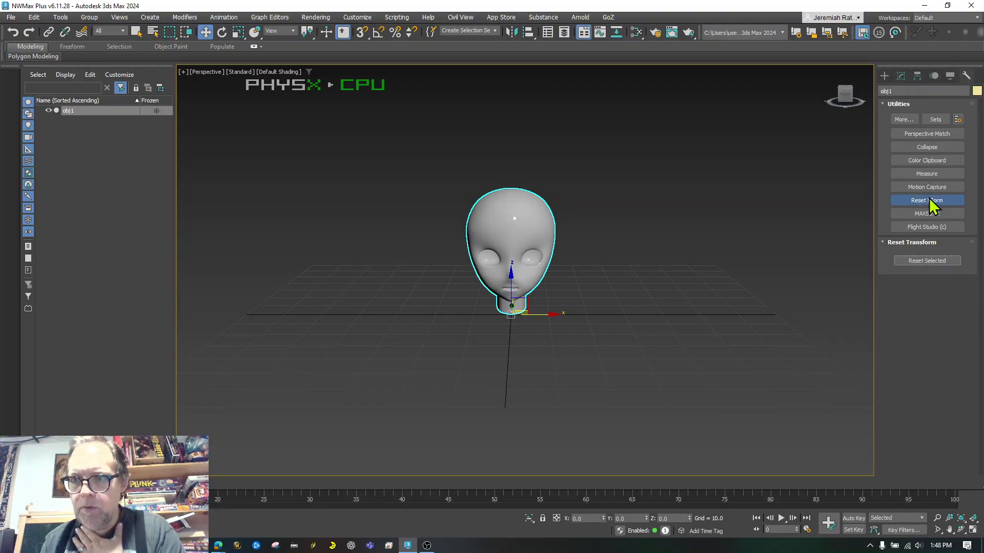
{"action": "left_click", "coordinate": [918, 260]}
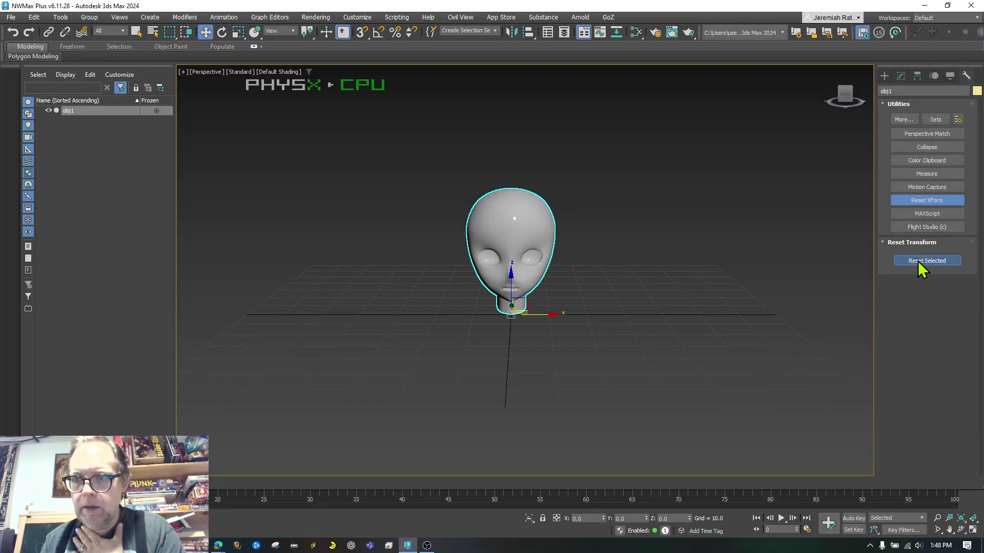
{"action": "left_click", "coordinate": [900, 77]}
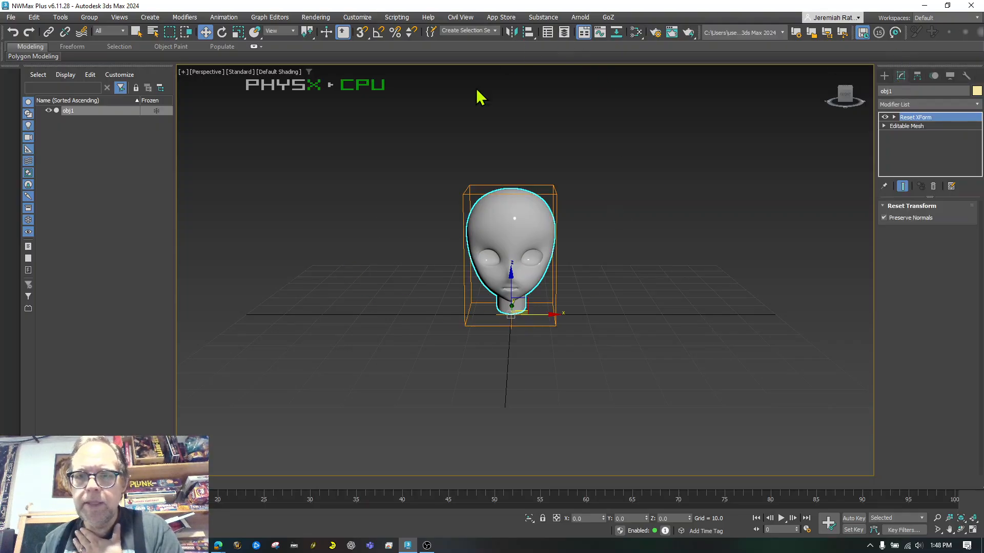
Convert the head obj1 to an Editable Poly
{"action": "right_click", "coordinate": [506, 232]}
{"action": "mouse_move", "coordinate": [532, 361]}
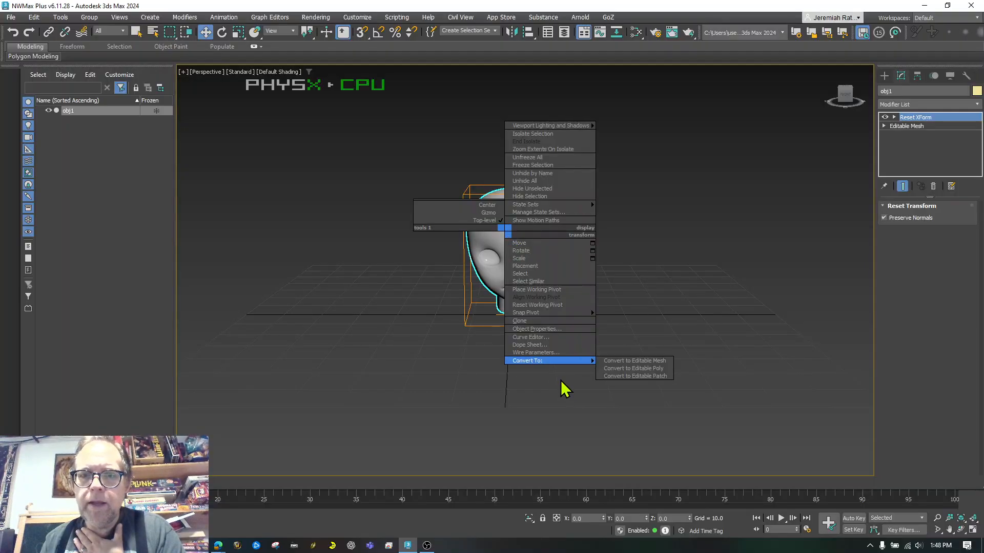
{"action": "left_click", "coordinate": [614, 368]}
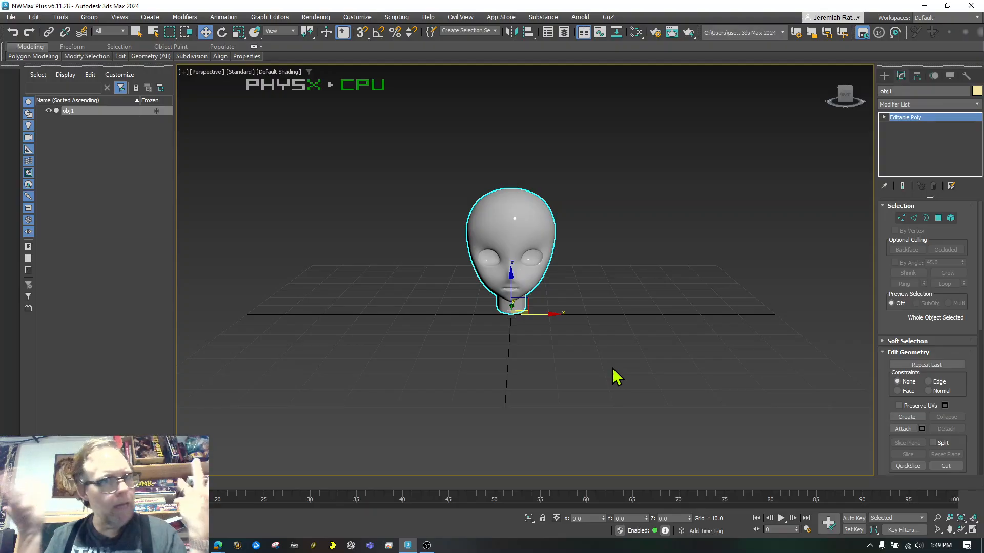
{"action": "left_click", "coordinate": [563, 328]}
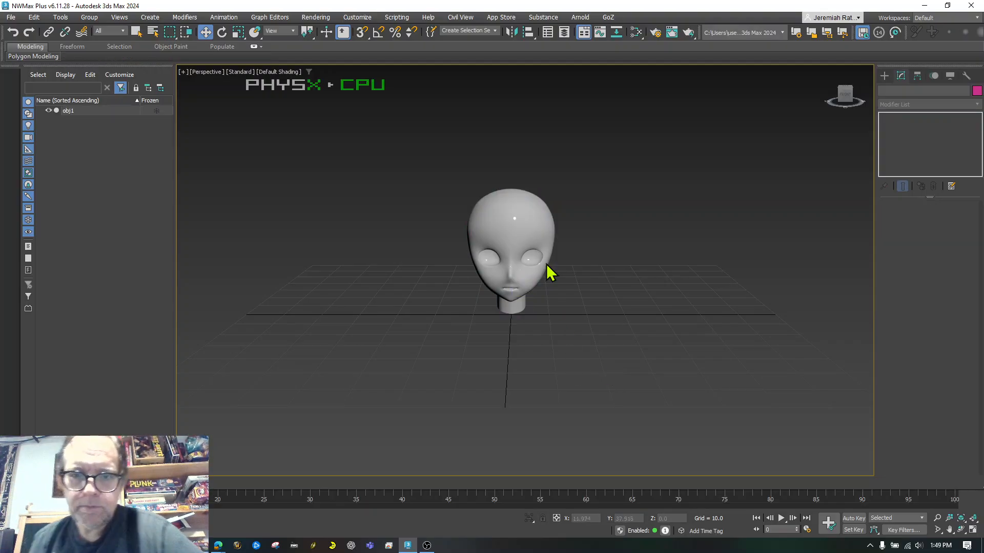
{"action": "scroll", "coordinate": [530, 214], "scroll_direction": "up", "scroll_amount": 3}
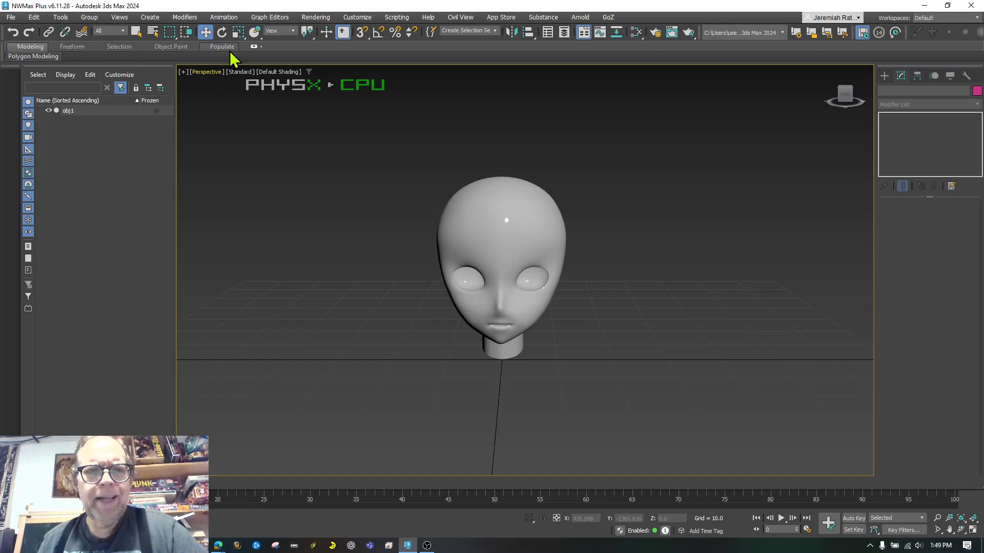
Turn the view to face the head's front, select obj1, and show the Standard Primitives
{"action": "left_click", "coordinate": [846, 97]}
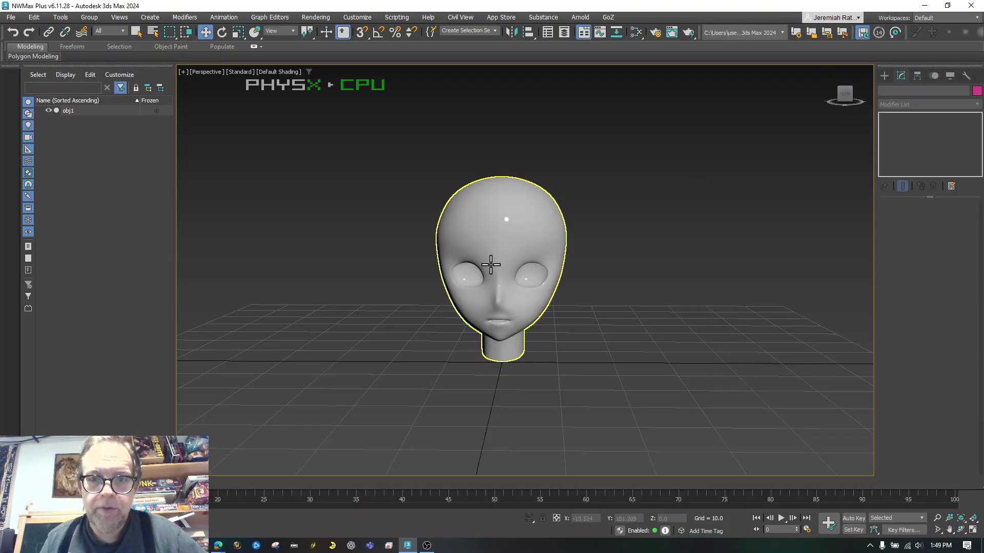
{"action": "scroll", "coordinate": [490, 265], "scroll_direction": "up", "scroll_amount": 3}
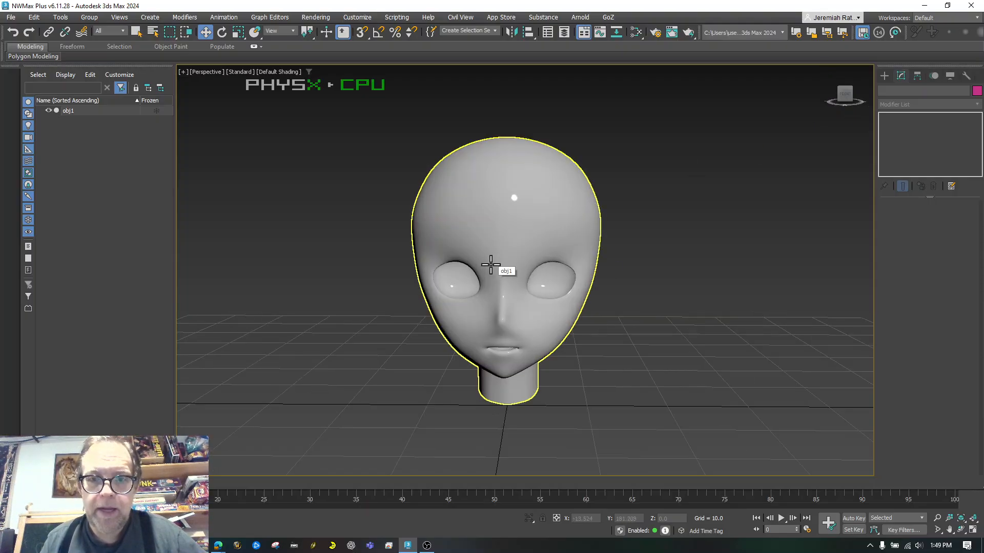
{"action": "left_click", "coordinate": [845, 100]}
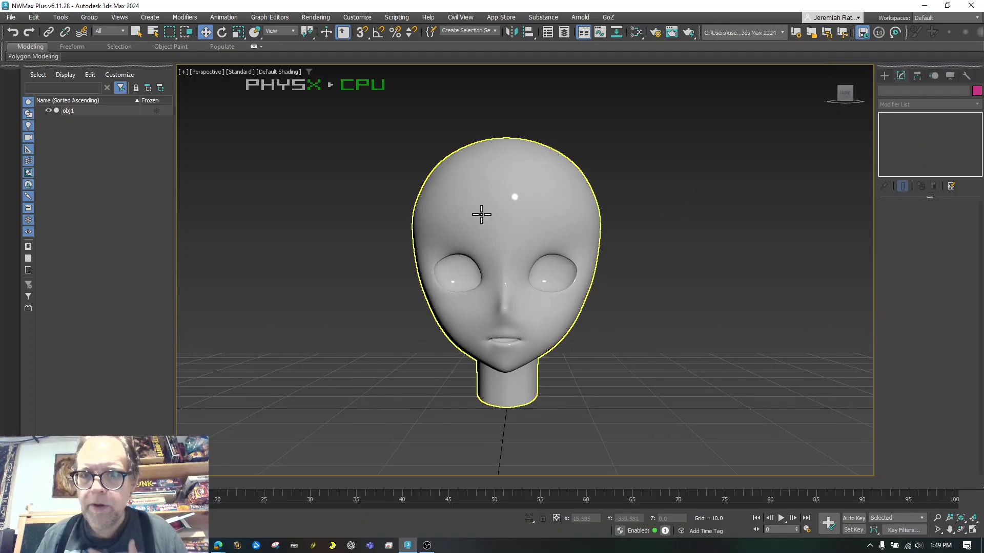
{"action": "left_click", "coordinate": [481, 215]}
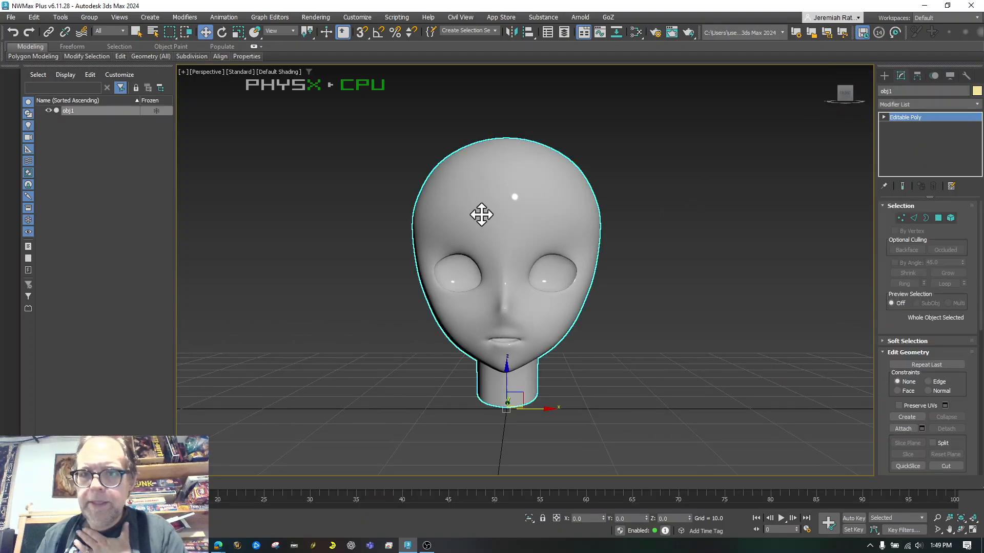
{"action": "left_click", "coordinate": [884, 76]}
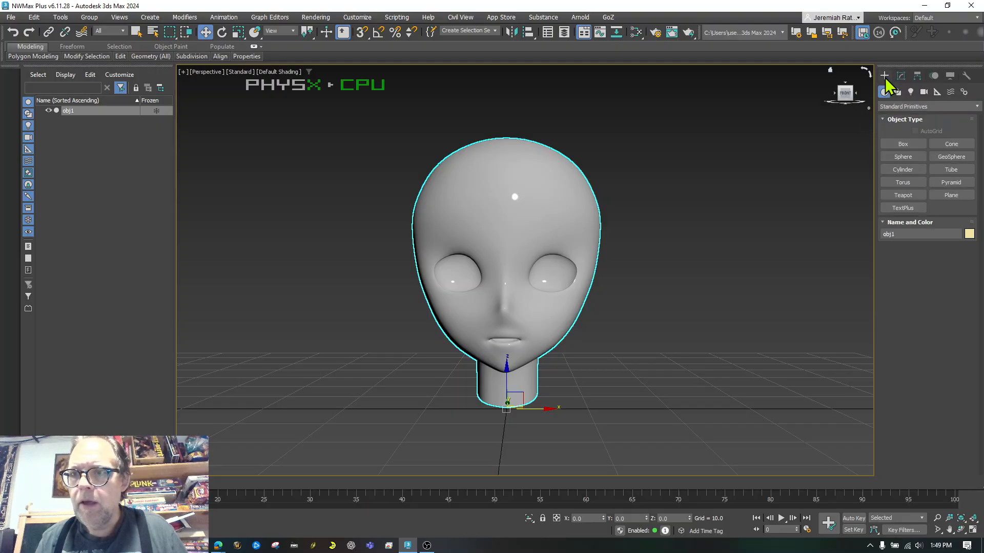
Create a sphere over the left eye socket and move it forward into the socket
{"action": "left_click", "coordinate": [904, 158]}
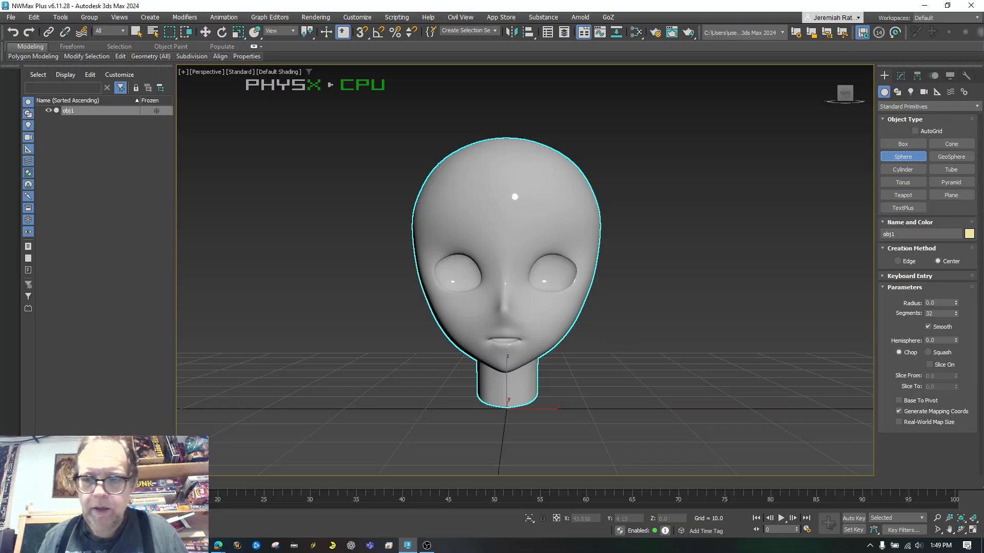
{"action": "left_click", "coordinate": [971, 531]}
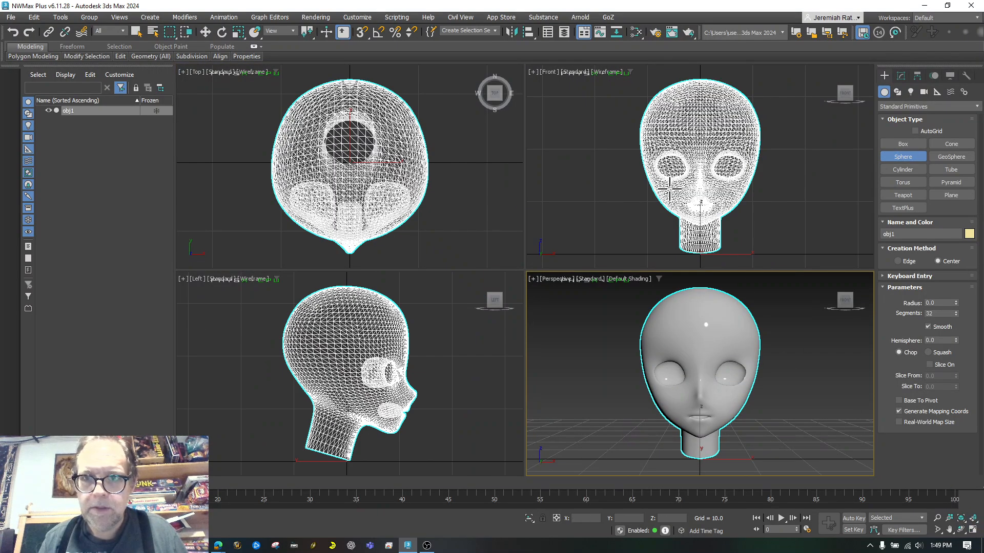
{"action": "left_click_drag", "start_coordinate": [669, 165], "coordinate": [675, 182]}
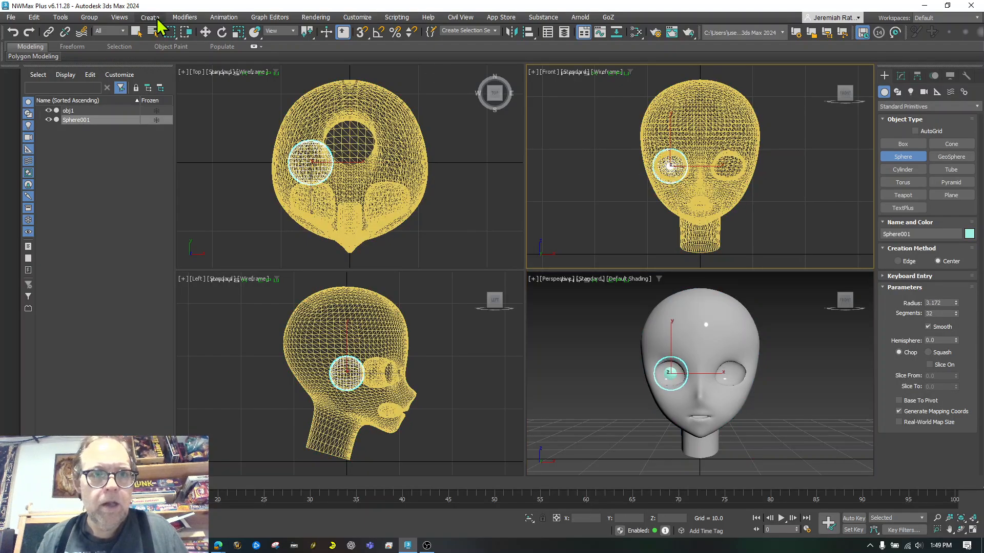
{"action": "left_click", "coordinate": [206, 33]}
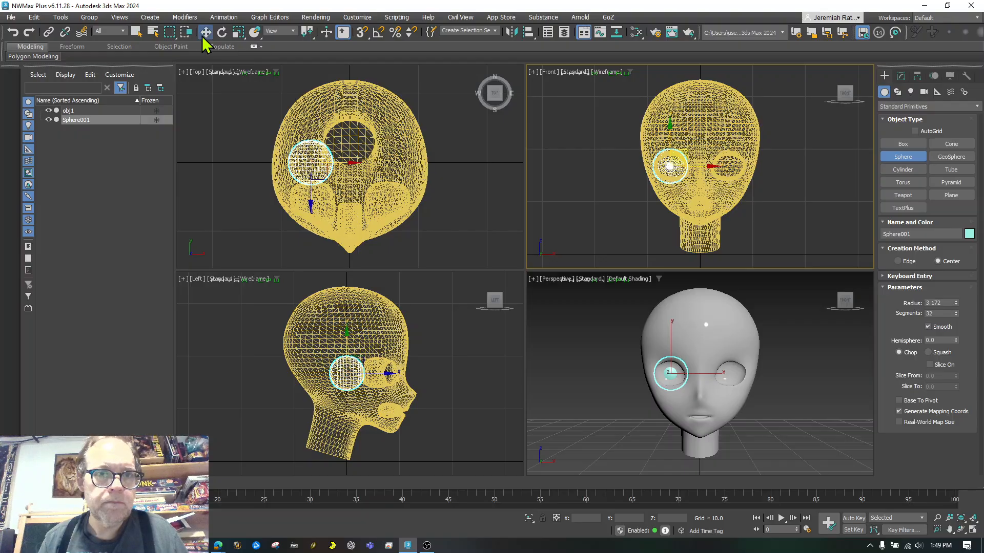
{"action": "right_click", "coordinate": [312, 206]}
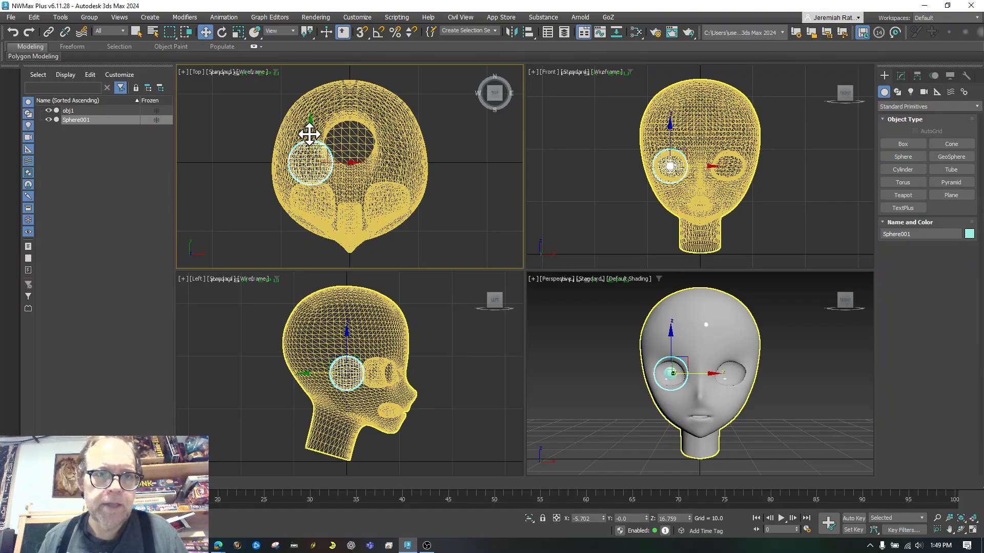
{"action": "left_click_drag", "start_coordinate": [314, 128], "coordinate": [303, 159]}
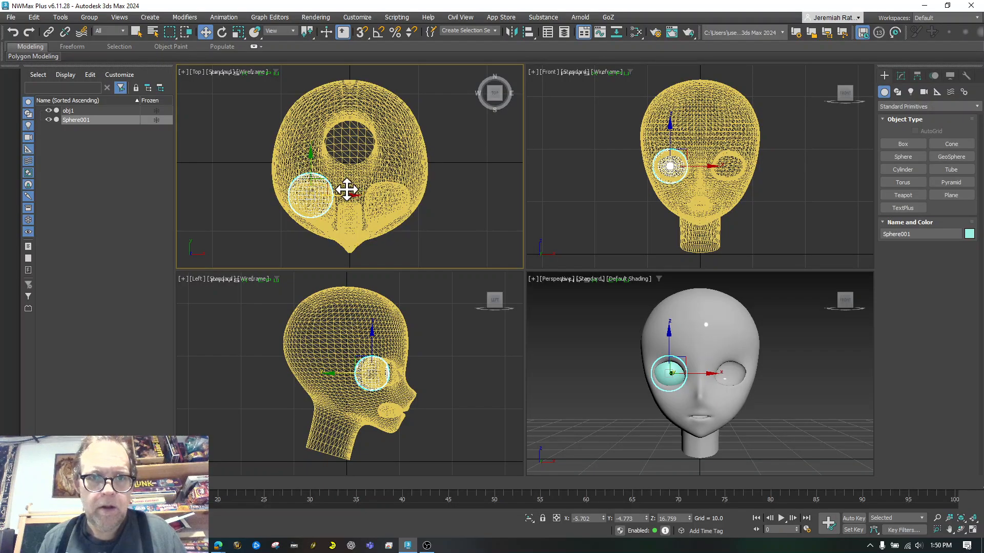
Freeze the head obj1 and Shift-drag a copy of the eye sphere toward the right socket
{"action": "left_click", "coordinate": [328, 190]}
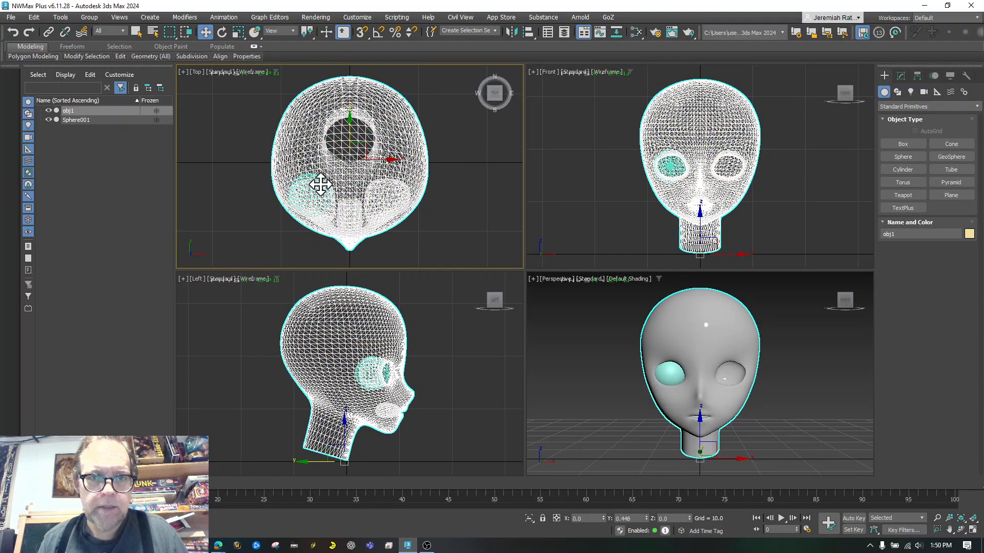
{"action": "left_click", "coordinate": [320, 184]}
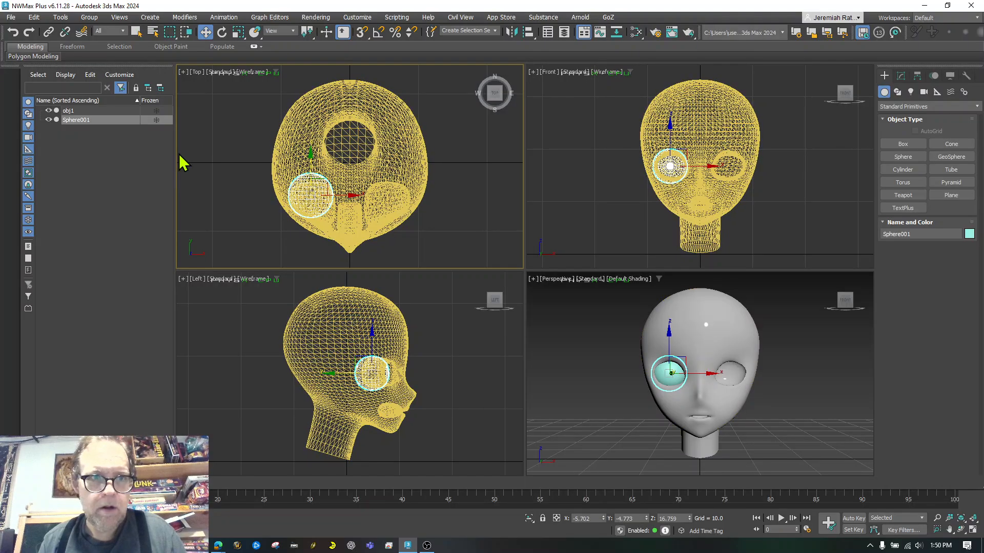
{"action": "left_click", "coordinate": [49, 111]}
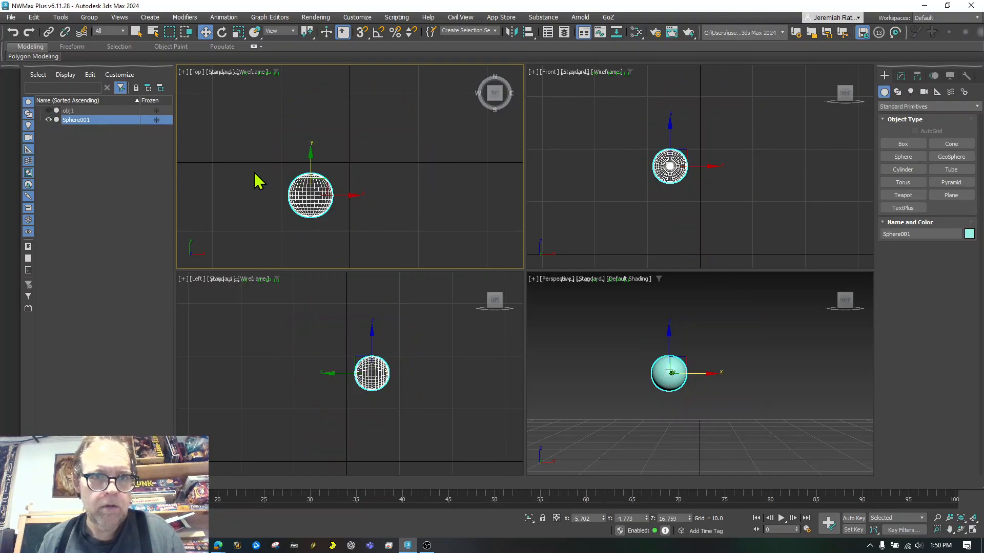
{"action": "left_click", "coordinate": [49, 110]}
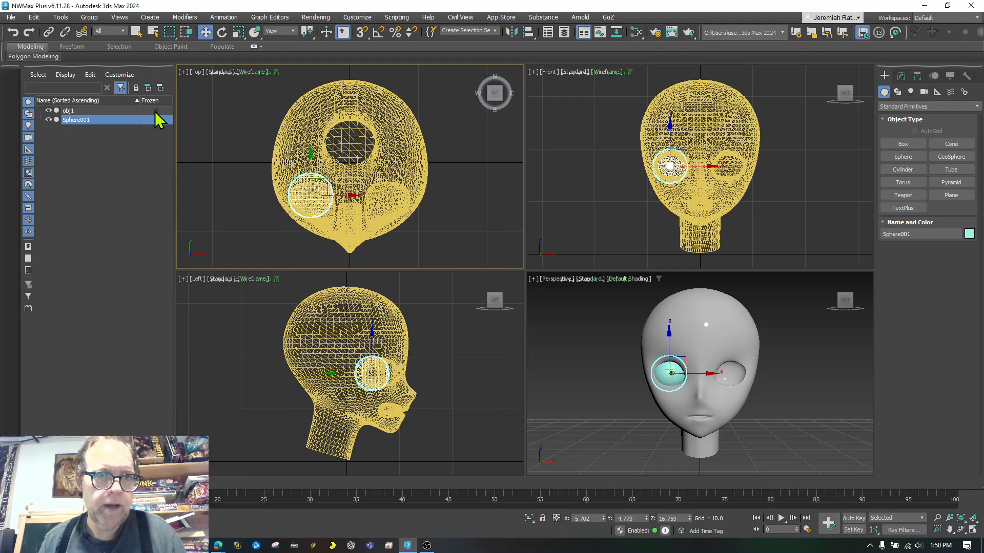
{"action": "left_click", "coordinate": [155, 112]}
{"action": "mouse_move", "coordinate": [328, 179]}
{"action": "left_mouse_down"}
{"action": "mouse_move", "coordinate": [450, 232]}
{"action": "mouse_move", "coordinate": [424, 231]}
{"action": "left_mouse_up"}
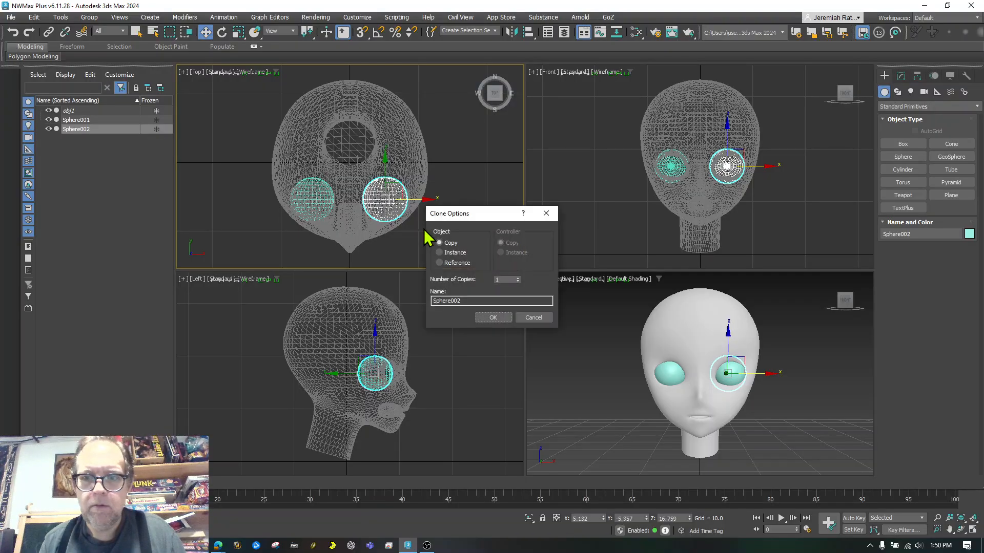
Confirm the eye copy as an independent Sphere002 and unfreeze the head obj1
{"action": "left_click", "coordinate": [486, 319]}
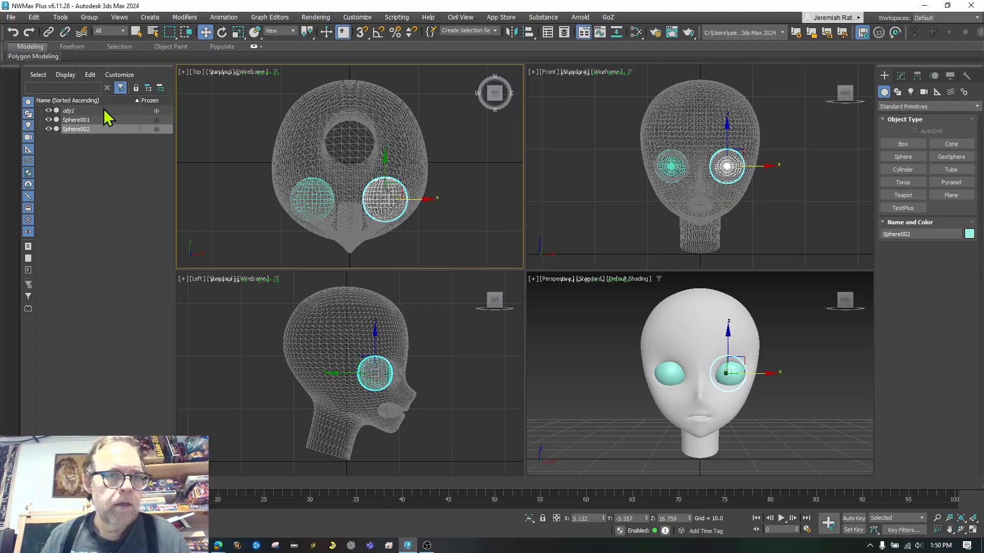
{"action": "left_click", "coordinate": [157, 111]}
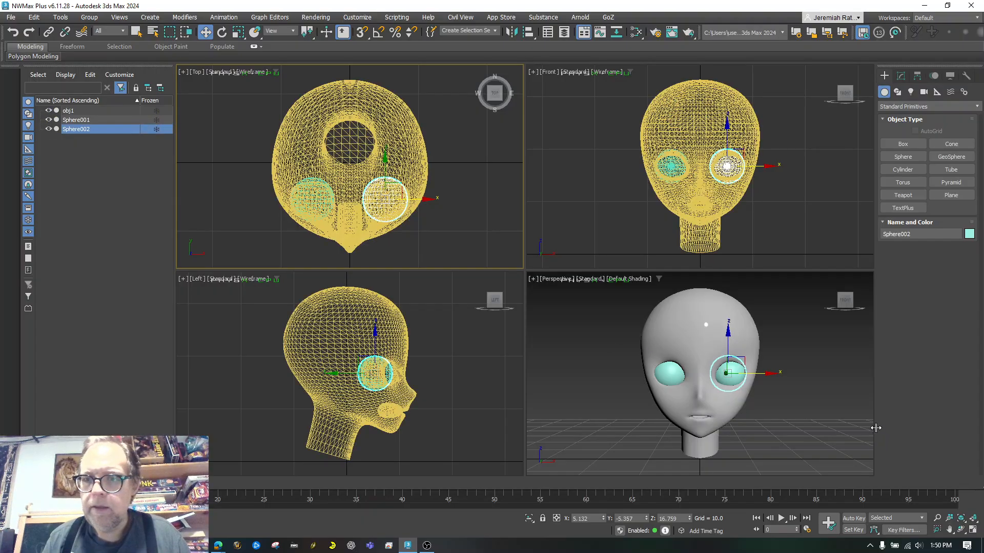
{"action": "left_click", "coordinate": [806, 431]}
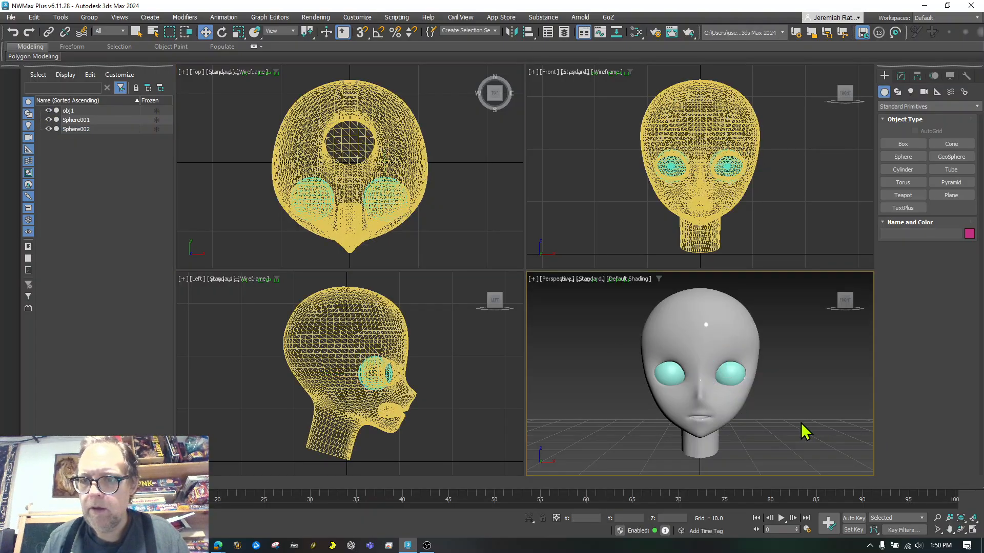
Maximize the Perspective view, orbit around the head, and select obj1
{"action": "left_click", "coordinate": [973, 530]}
{"action": "left_click", "coordinate": [961, 530]}
{"action": "mouse_move", "coordinate": [569, 341]}
{"action": "left_mouse_down"}
{"action": "mouse_move", "coordinate": [545, 333]}
{"action": "mouse_move", "coordinate": [586, 362]}
{"action": "mouse_move", "coordinate": [635, 352]}
{"action": "mouse_move", "coordinate": [518, 330]}
{"action": "mouse_move", "coordinate": [669, 351]}
{"action": "mouse_move", "coordinate": [573, 342]}
{"action": "left_mouse_up"}
{"action": "key", "text": "w"}
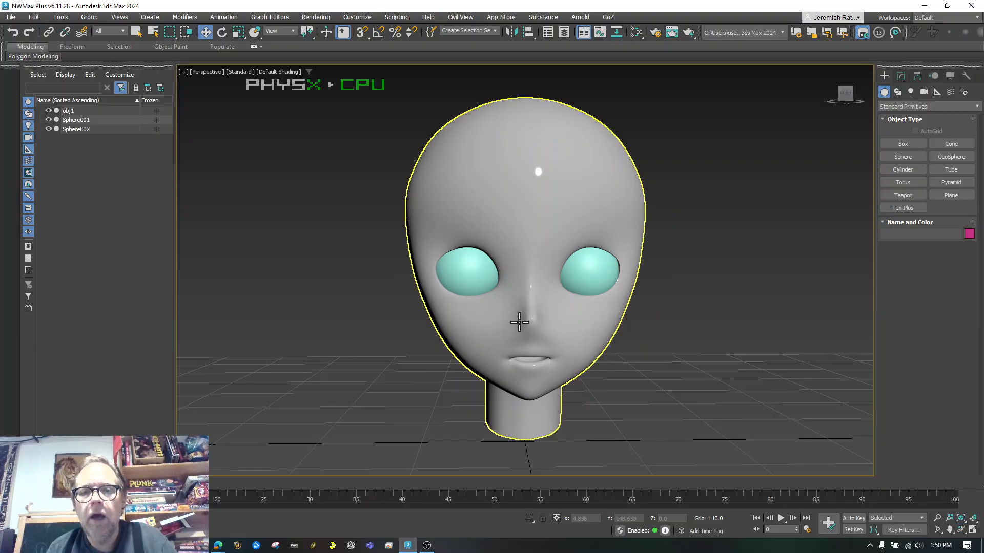
{"action": "left_click", "coordinate": [519, 322]}
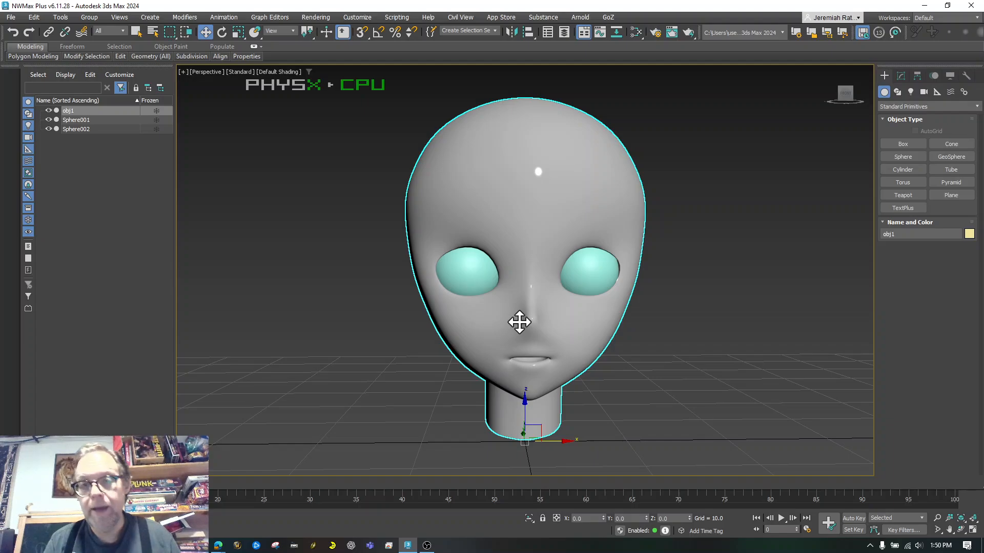
Try Wireframe Override, return to Default Shading, then enable Edged Faces in the Perspective view
{"action": "left_click", "coordinate": [279, 72]}
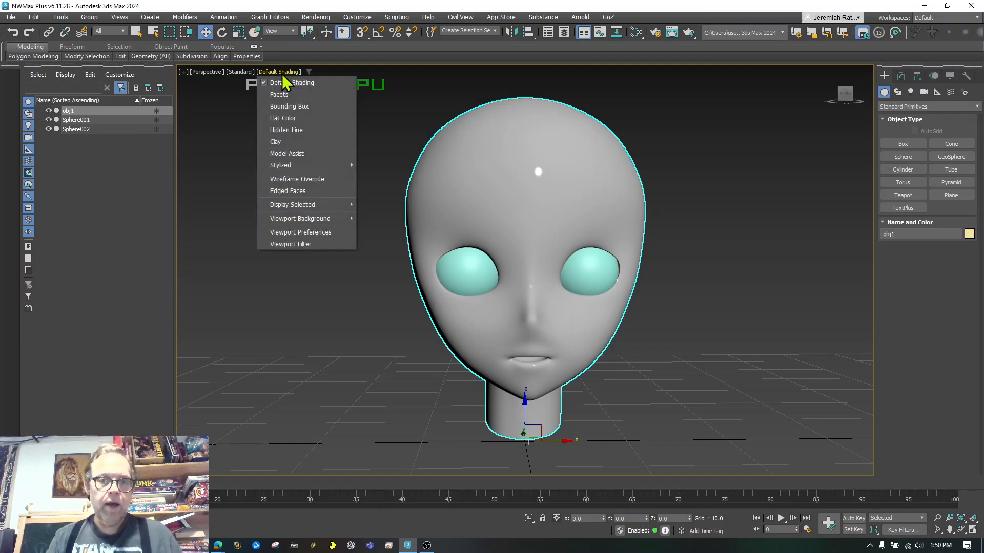
{"action": "left_click", "coordinate": [311, 179]}
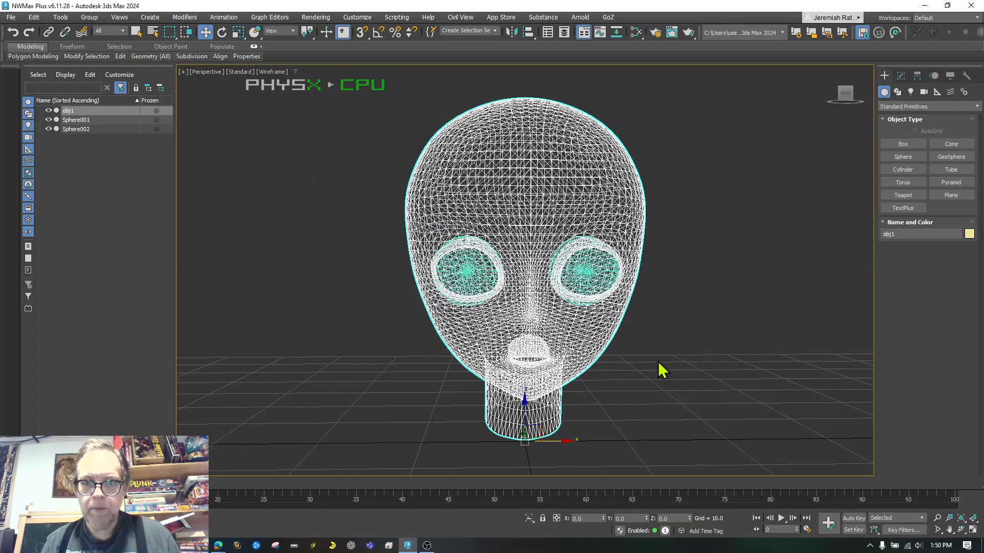
{"action": "left_click", "coordinate": [265, 72]}
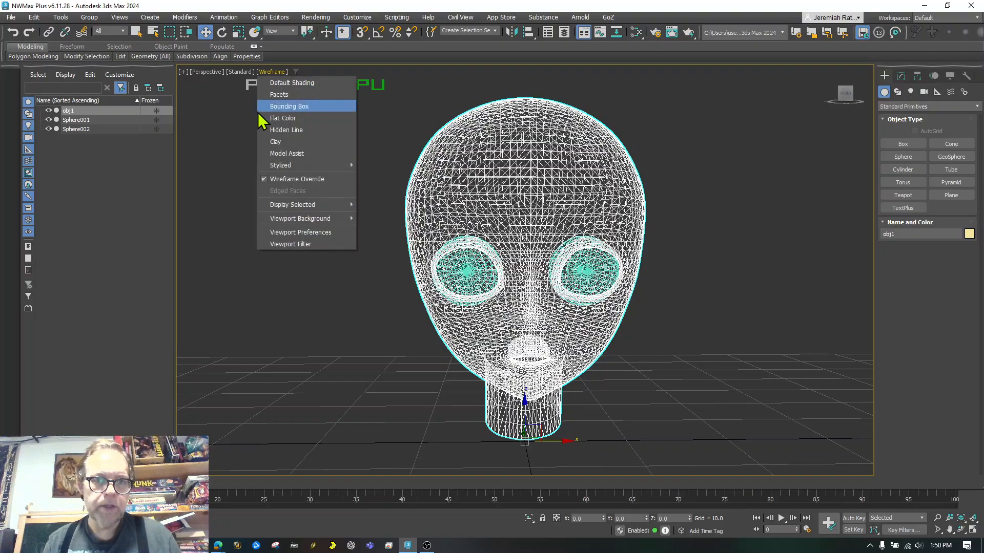
{"action": "left_click", "coordinate": [287, 83]}
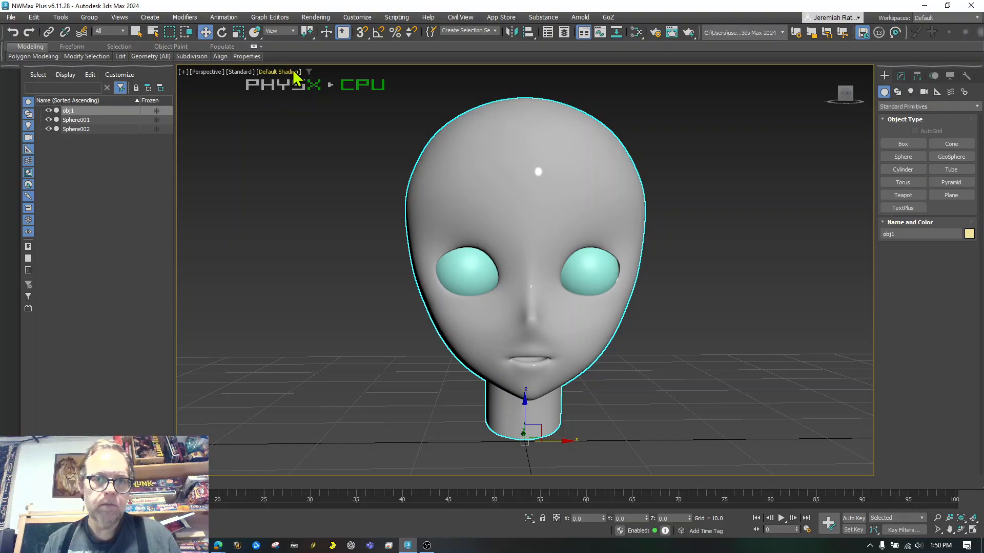
{"action": "left_click", "coordinate": [295, 77]}
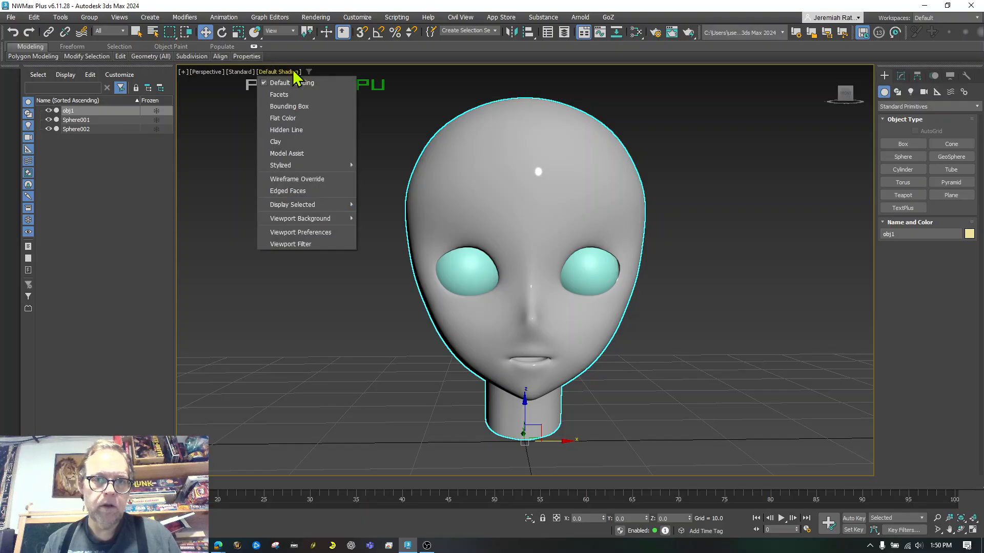
{"action": "left_click", "coordinate": [306, 189]}
Select the head obj1, then zoom and pan the view to shift it left
{"action": "left_click", "coordinate": [683, 424]}
{"action": "scroll", "coordinate": [559, 338], "scroll_direction": "up", "scroll_amount": 3}
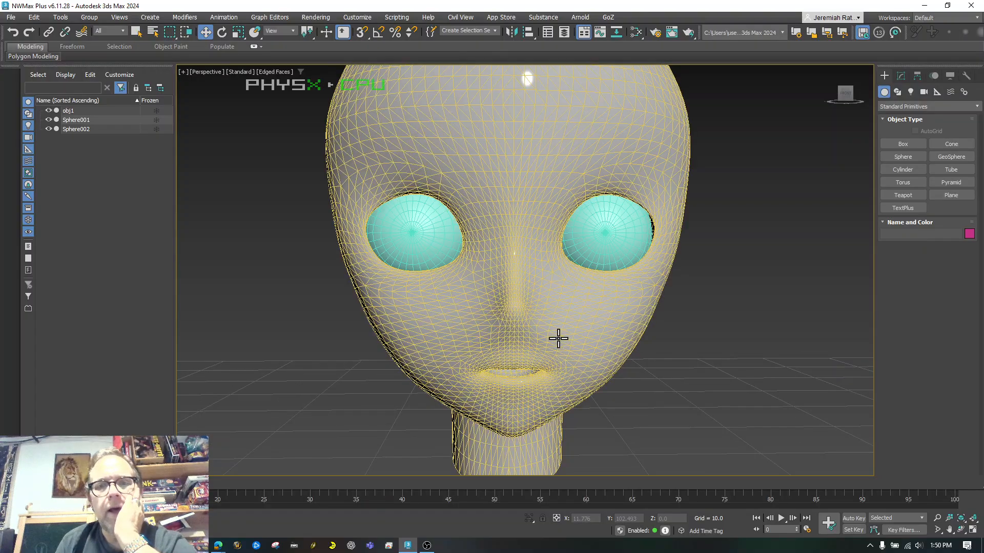
{"action": "left_click", "coordinate": [488, 285]}
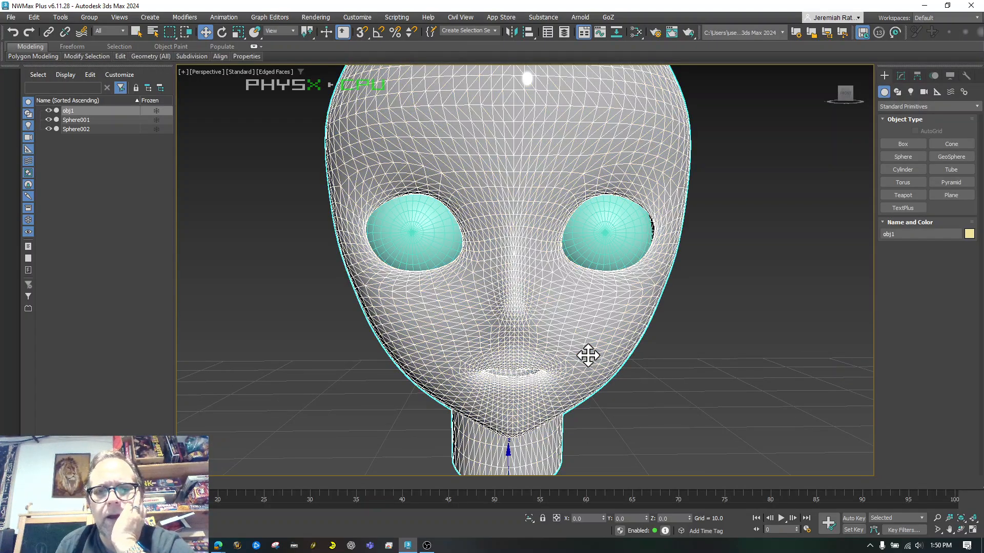
{"action": "scroll", "coordinate": [664, 434], "scroll_direction": "down", "scroll_amount": 5}
{"action": "scroll", "coordinate": [661, 427], "scroll_direction": "up", "scroll_amount": 2}
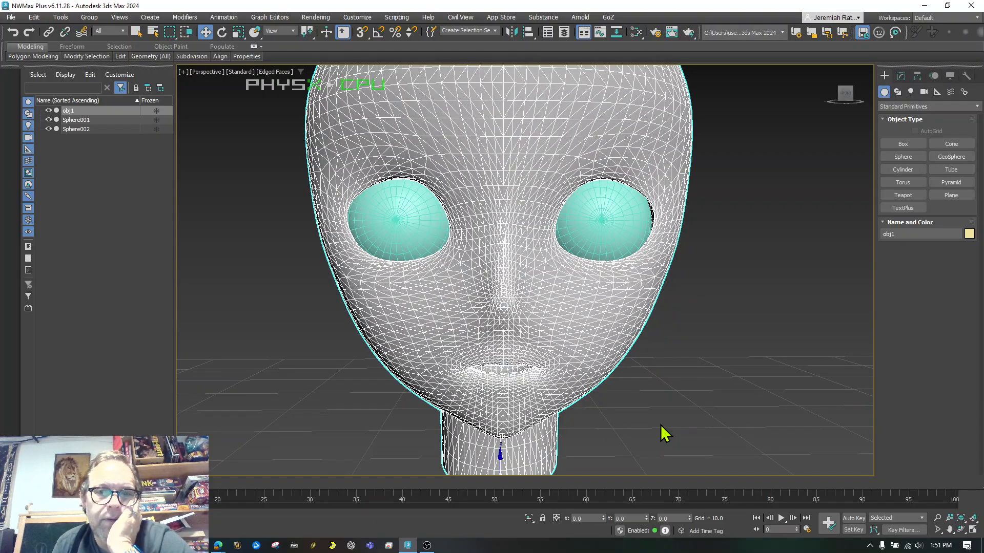
{"action": "scroll", "coordinate": [665, 435], "scroll_direction": "down", "scroll_amount": 3}
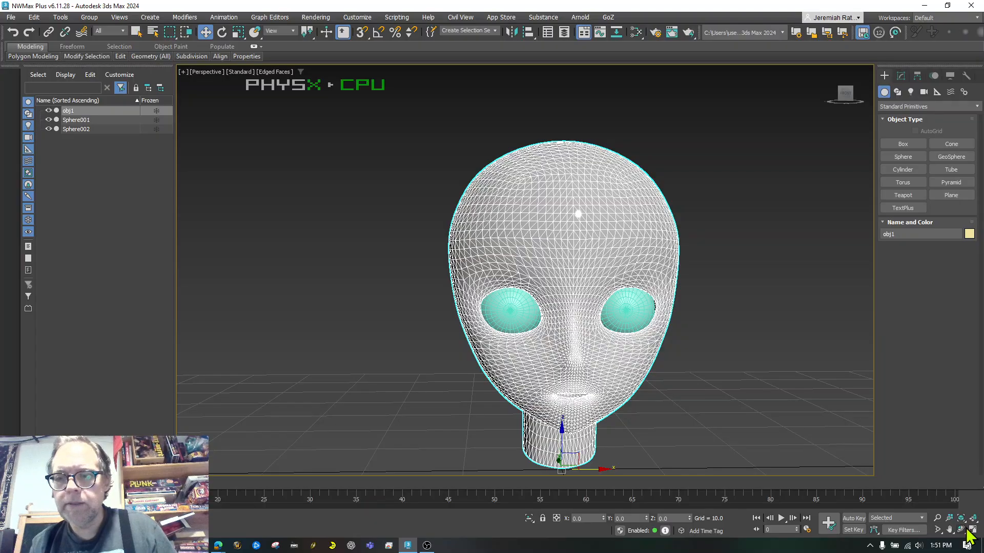
{"action": "left_click", "coordinate": [949, 530]}
{"action": "left_click_drag", "start_coordinate": [672, 294], "coordinate": [485, 261]}
{"action": "left_click", "coordinate": [206, 33]}
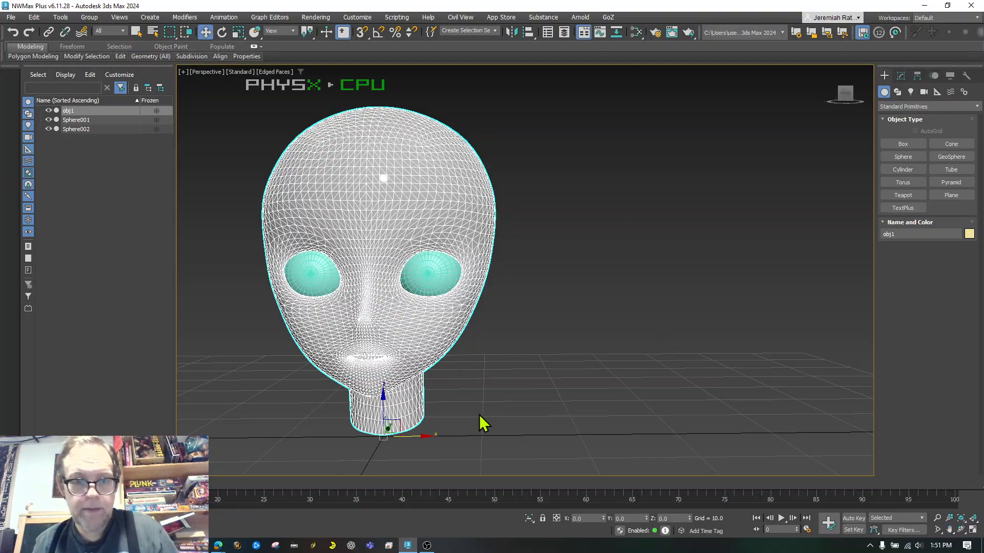
Shift-drag the head along X to make five copies, then select the second head obj002
{"action": "left_click_drag", "start_coordinate": [417, 436], "coordinate": [695, 441], "text": "shift"}
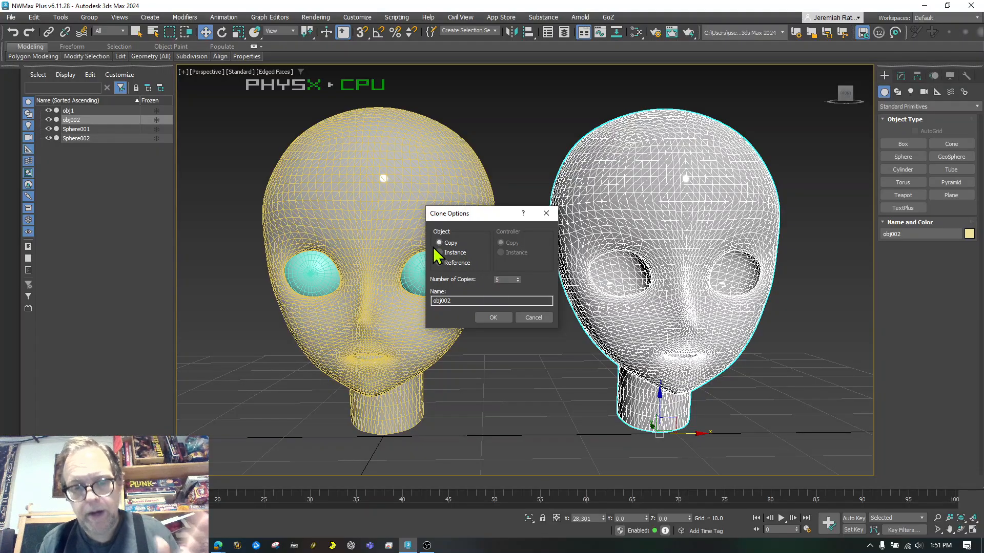
{"action": "left_click", "coordinate": [493, 318]}
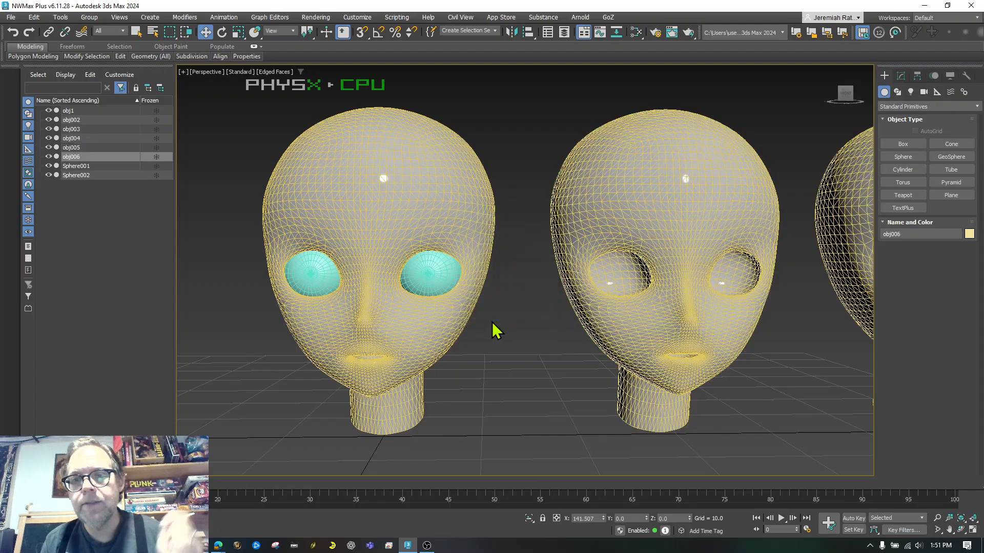
{"action": "left_click", "coordinate": [483, 354]}
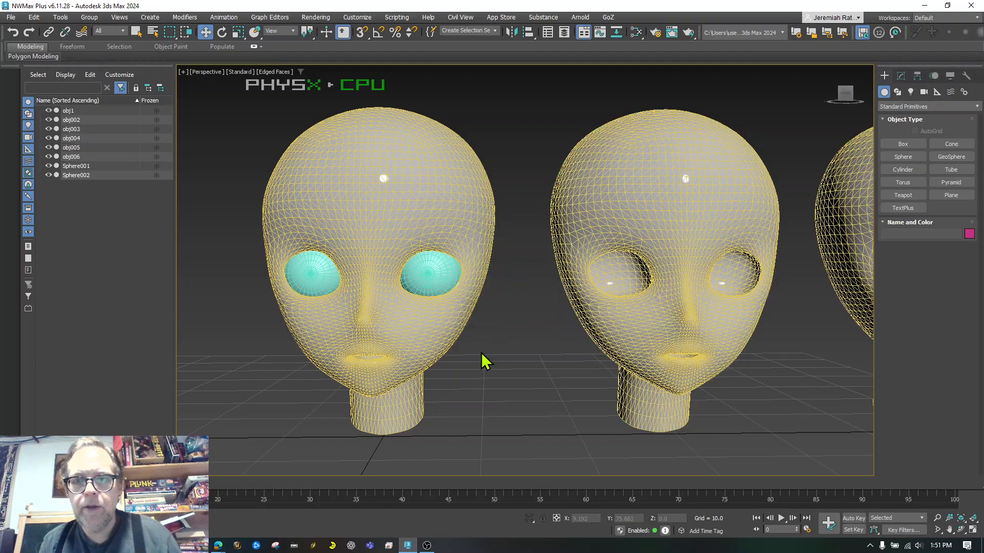
{"action": "scroll", "coordinate": [481, 353], "scroll_direction": "down", "scroll_amount": 5}
{"action": "scroll", "coordinate": [481, 353], "scroll_direction": "up", "scroll_amount": 3}
{"action": "scroll", "coordinate": [558, 423], "scroll_direction": "down", "scroll_amount": 4}
{"action": "scroll", "coordinate": [579, 423], "scroll_direction": "up", "scroll_amount": 6}
{"action": "left_click", "coordinate": [443, 279]}
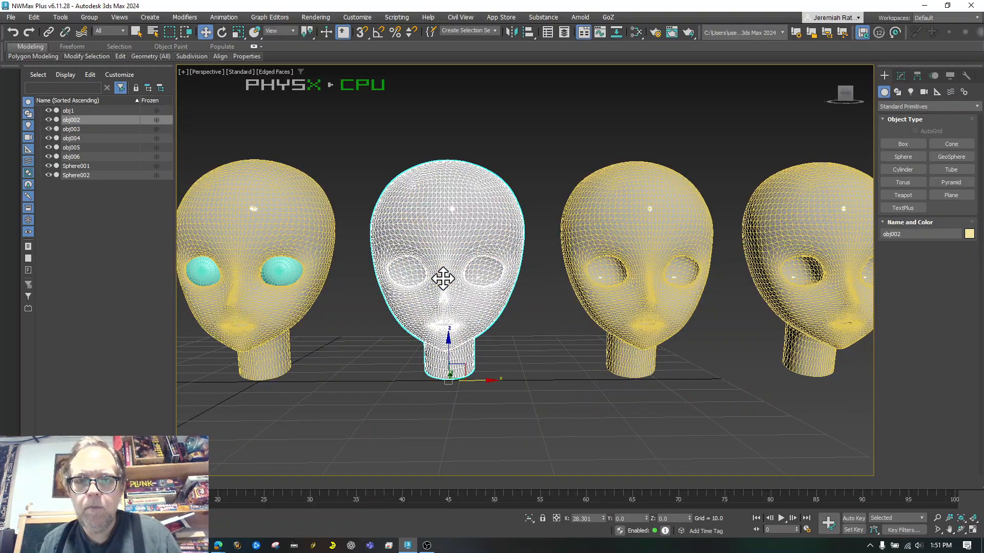
Rename obj002 to 'happy' and the third head to 'sand'
{"action": "left_click", "coordinate": [901, 77]}
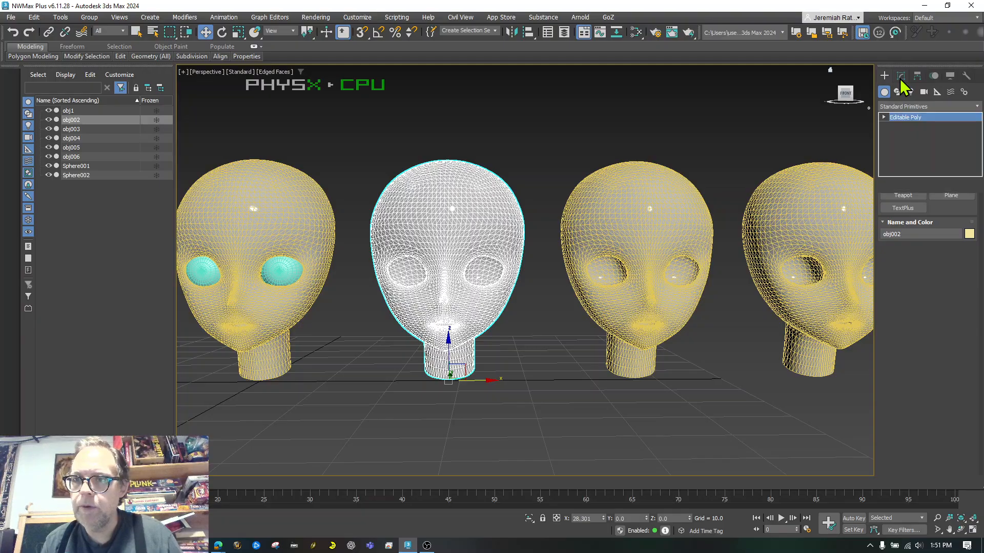
{"action": "left_click", "coordinate": [904, 91]}
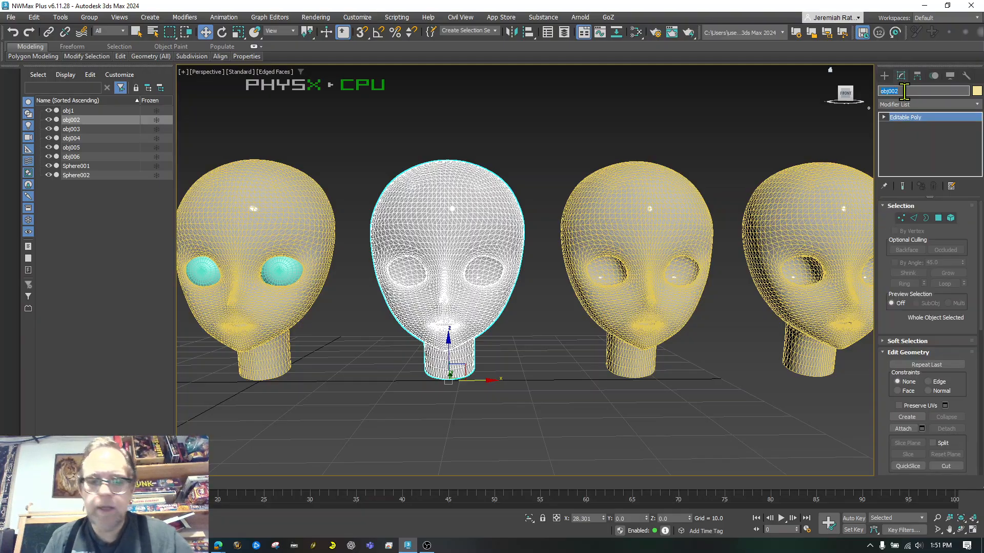
{"action": "type", "text": "happy"}
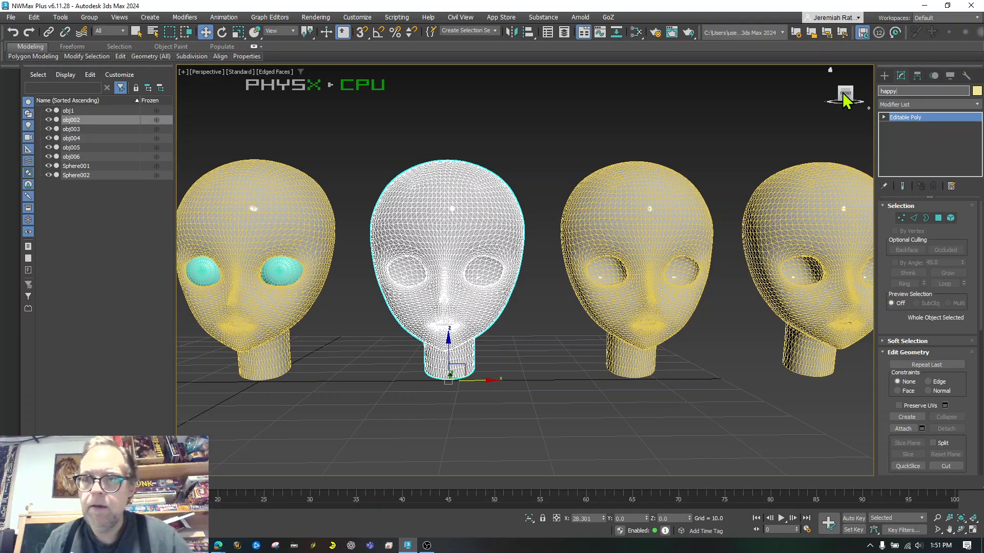
{"action": "left_click", "coordinate": [654, 176]}
{"action": "left_click", "coordinate": [890, 91]}
{"action": "type", "text": "sand"}
{"action": "key", "text": "Return"}
{"action": "left_click", "coordinate": [673, 137]}
{"action": "scroll", "coordinate": [673, 137], "scroll_direction": "down", "scroll_amount": 5}
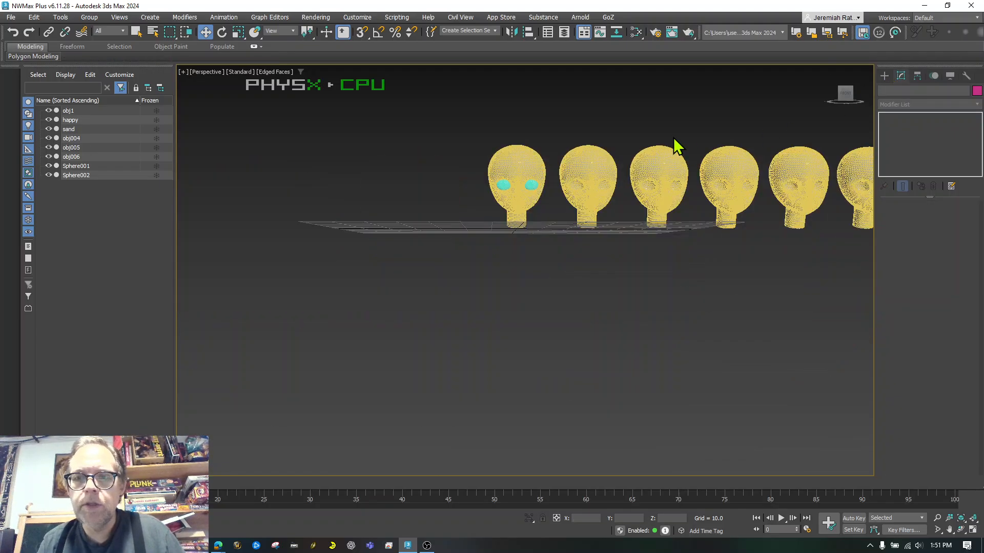
{"action": "scroll", "coordinate": [824, 129], "scroll_direction": "up", "scroll_amount": 5}
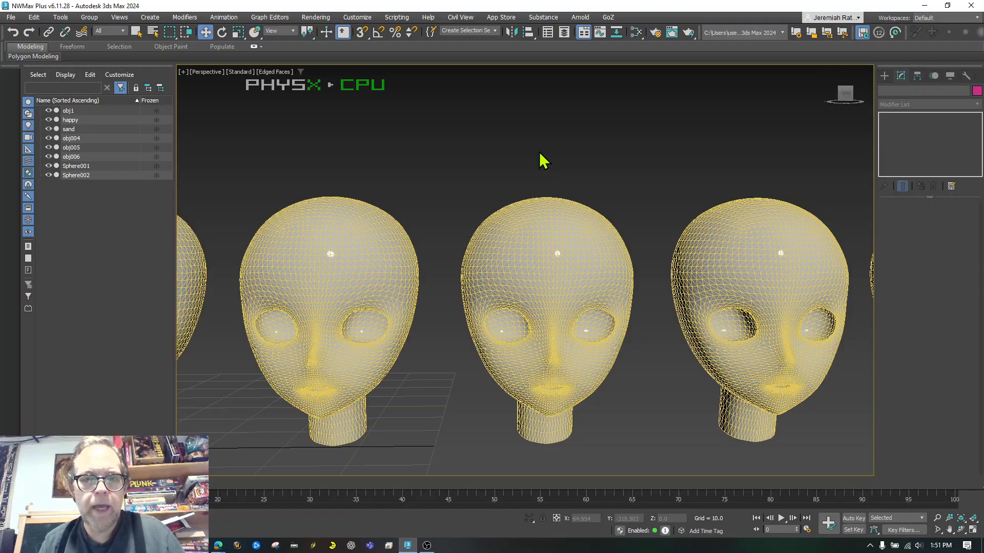
{"action": "scroll", "coordinate": [542, 159], "scroll_direction": "down", "scroll_amount": 3}
{"action": "scroll", "coordinate": [542, 160], "scroll_direction": "down", "scroll_amount": 3}
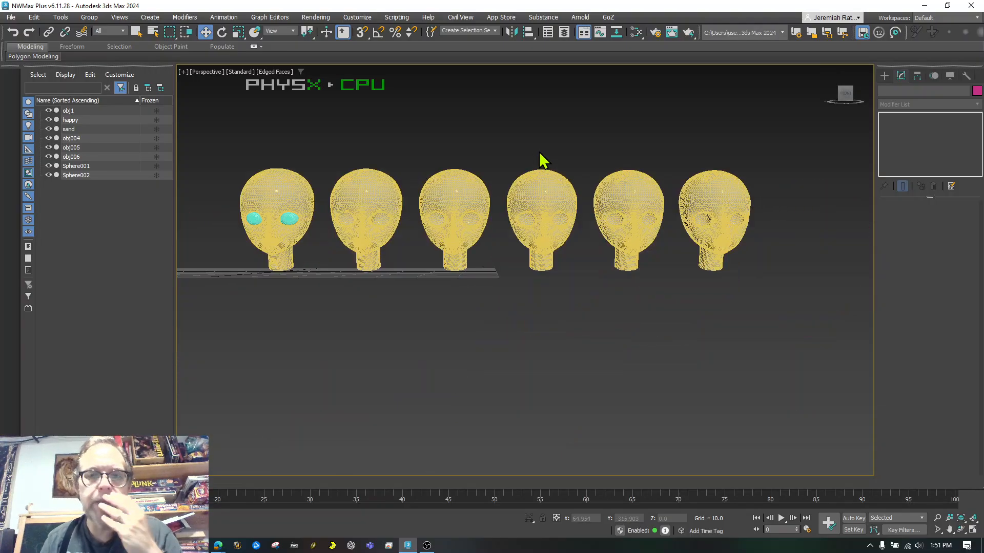
Rename obj004, obj005 and obj006 to 'Open', 'Closed' and 'Sleep'
{"action": "left_click", "coordinate": [534, 189]}
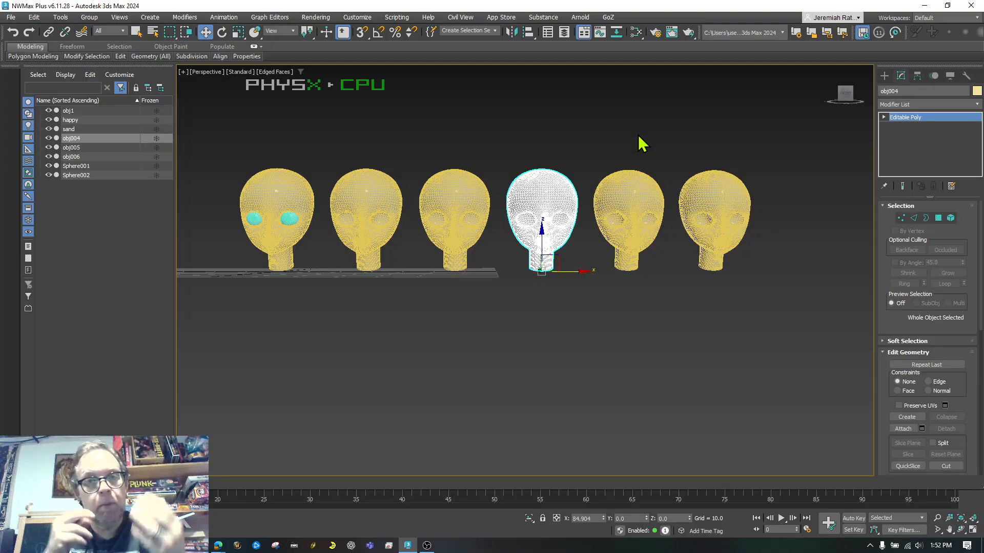
{"action": "left_click", "coordinate": [905, 90]}
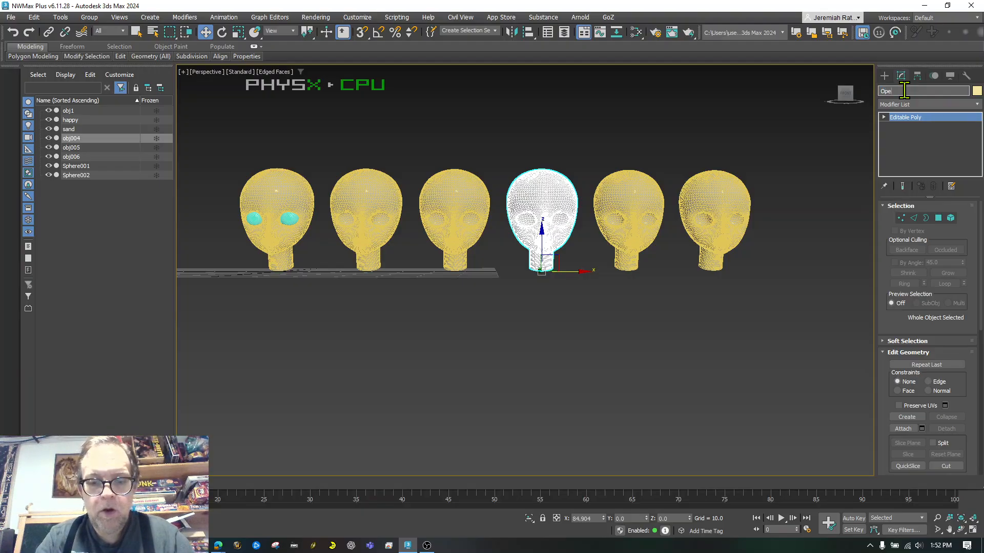
{"action": "left_click", "coordinate": [623, 191]}
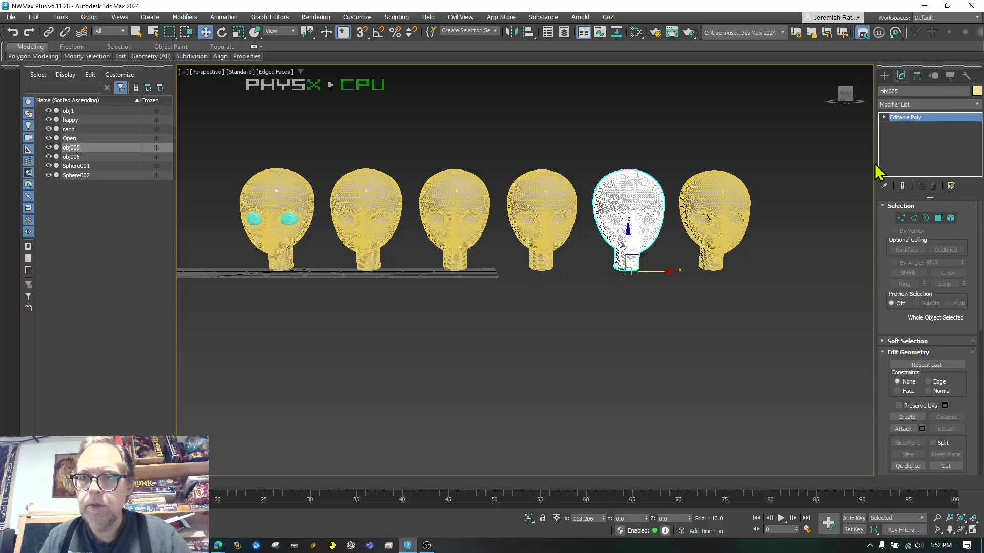
{"action": "left_click", "coordinate": [886, 91]}
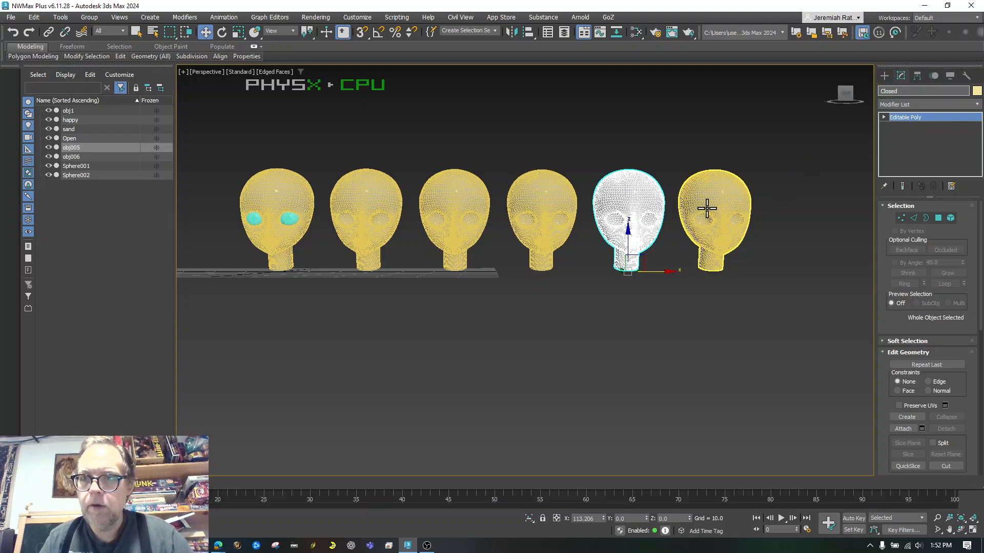
{"action": "left_click", "coordinate": [706, 208]}
{"action": "left_click", "coordinate": [909, 91]}
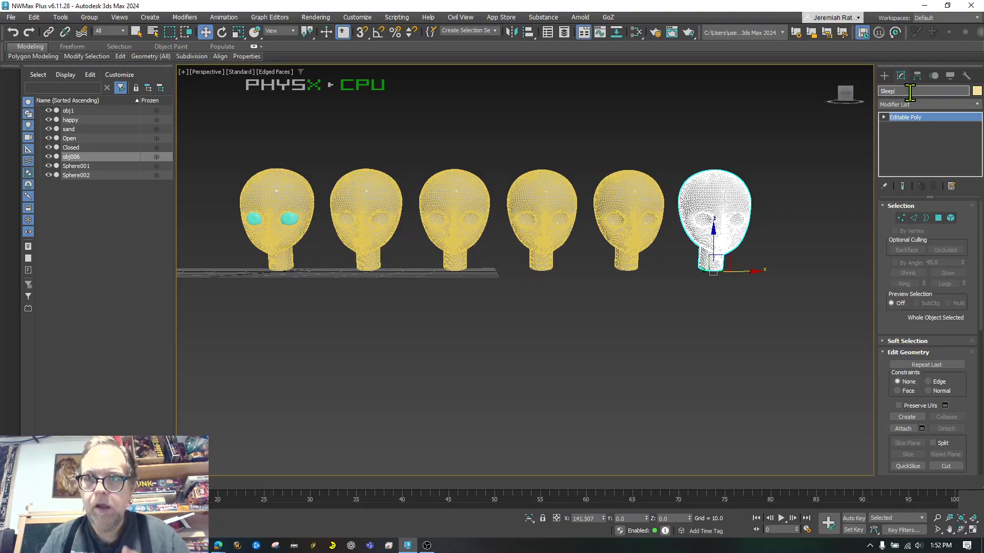
{"action": "left_click", "coordinate": [352, 150]}
{"action": "scroll", "coordinate": [279, 152], "scroll_direction": "up", "scroll_amount": 3}
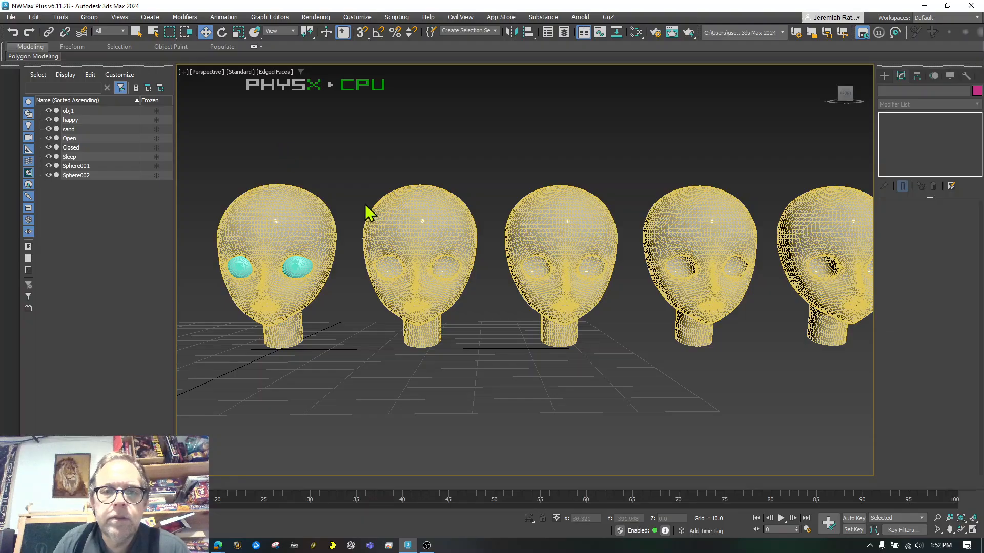
Frame the happy head in Vertex mode with Soft Selection on at a falloff of about 3
{"action": "left_click", "coordinate": [423, 260]}
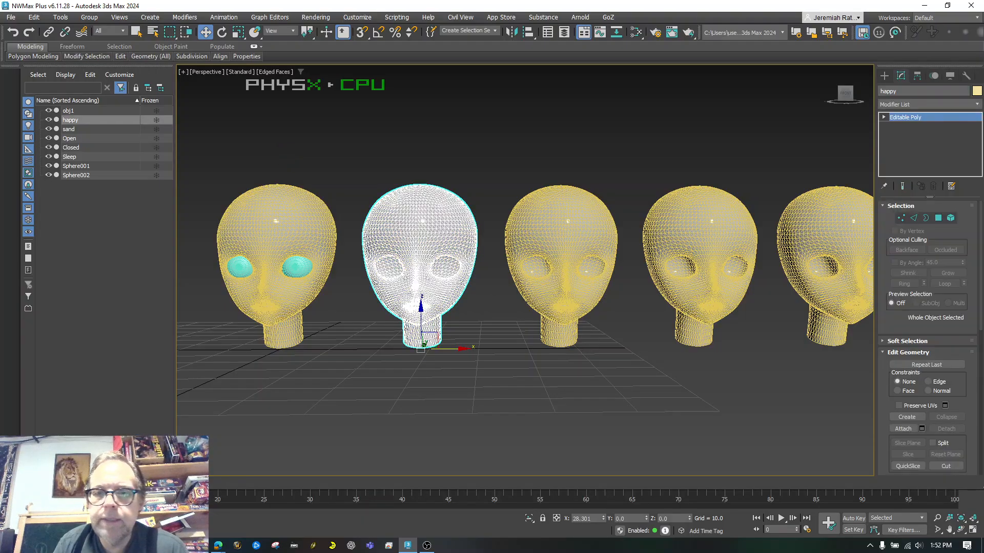
{"action": "left_click", "coordinate": [962, 518]}
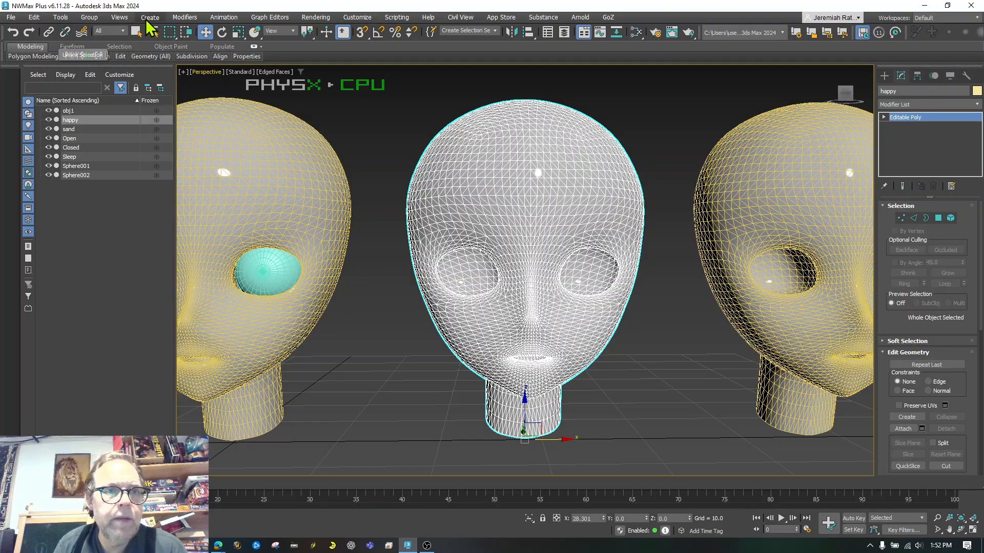
{"action": "left_click", "coordinate": [901, 218]}
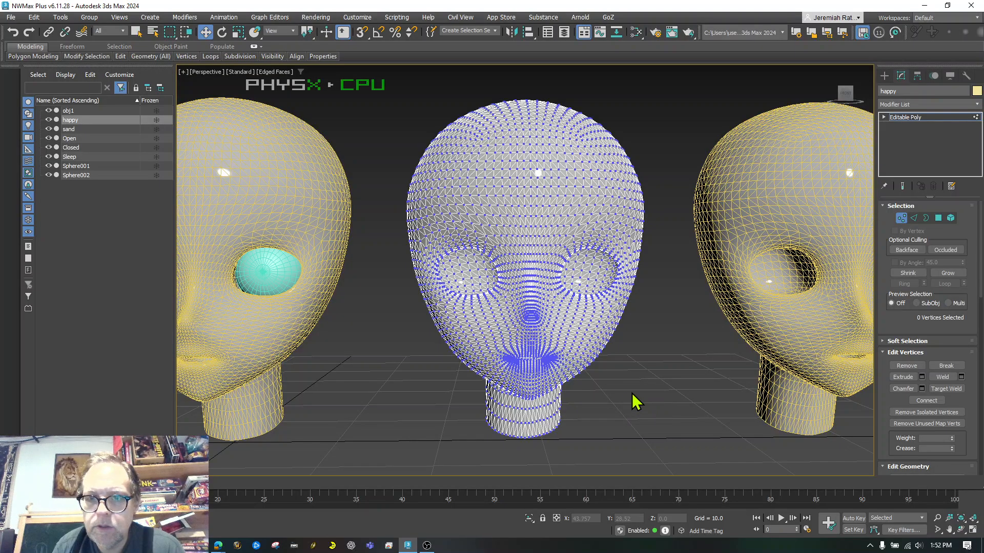
{"action": "scroll", "coordinate": [634, 402], "scroll_direction": "up", "scroll_amount": 6}
{"action": "scroll", "coordinate": [634, 402], "scroll_direction": "down", "scroll_amount": 6}
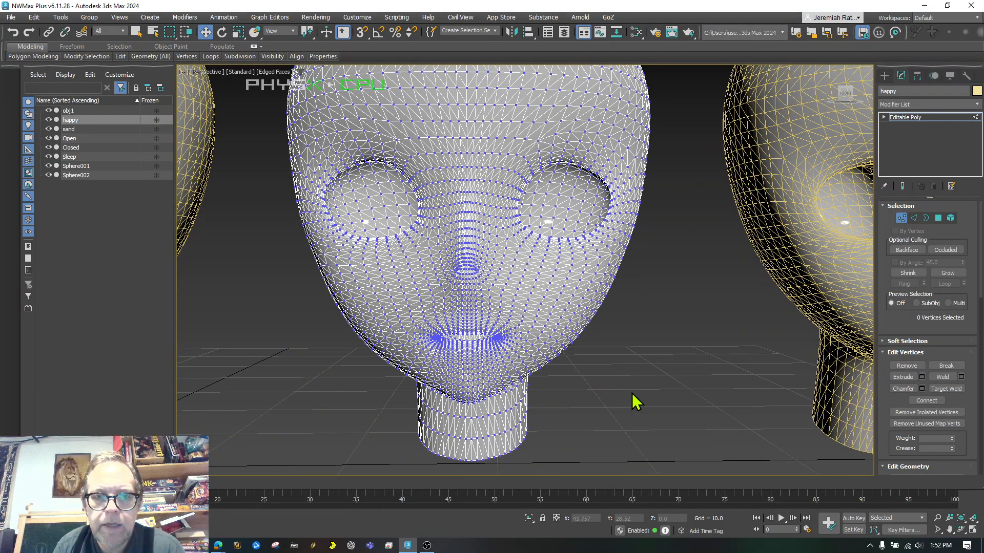
{"action": "scroll", "coordinate": [486, 375], "scroll_direction": "up", "scroll_amount": 7}
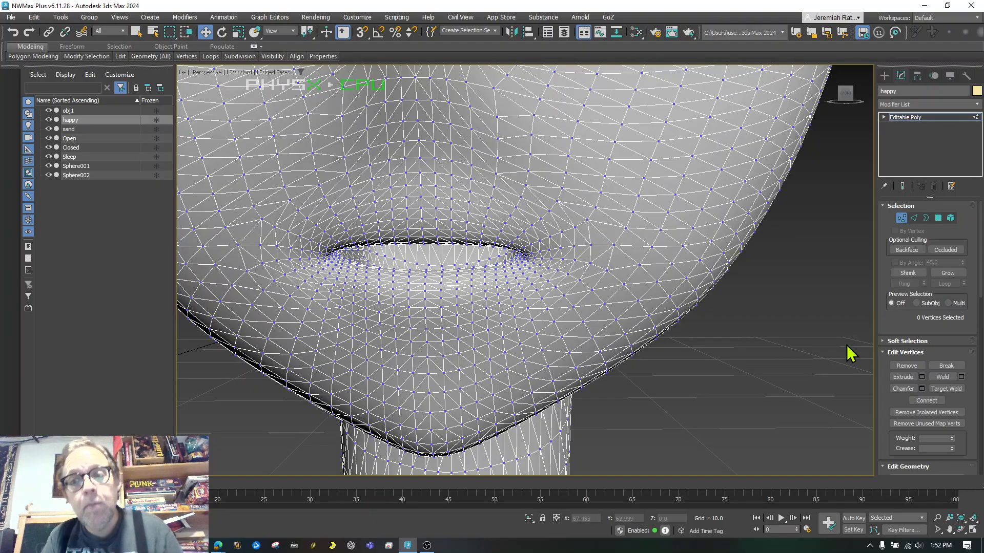
{"action": "left_click", "coordinate": [881, 339]}
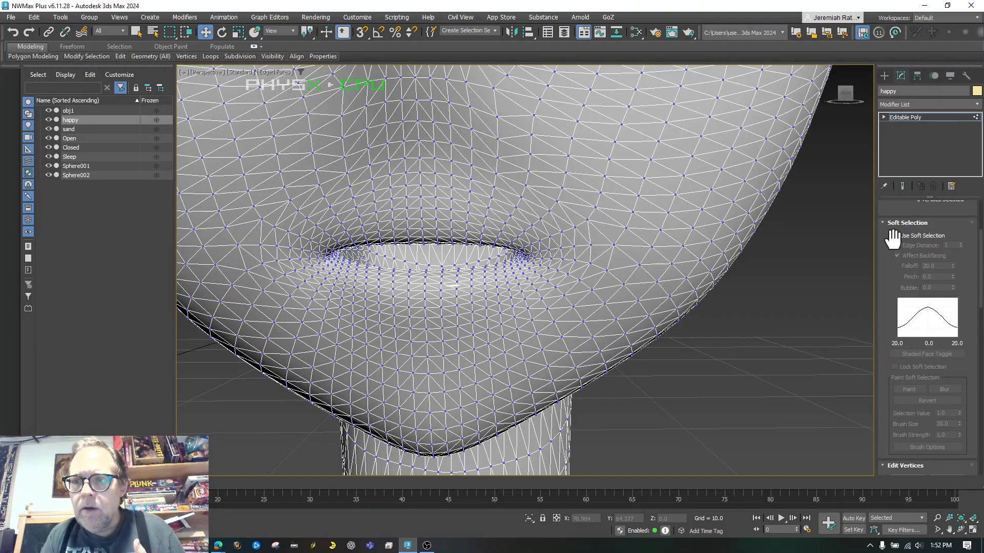
{"action": "left_click", "coordinate": [895, 236]}
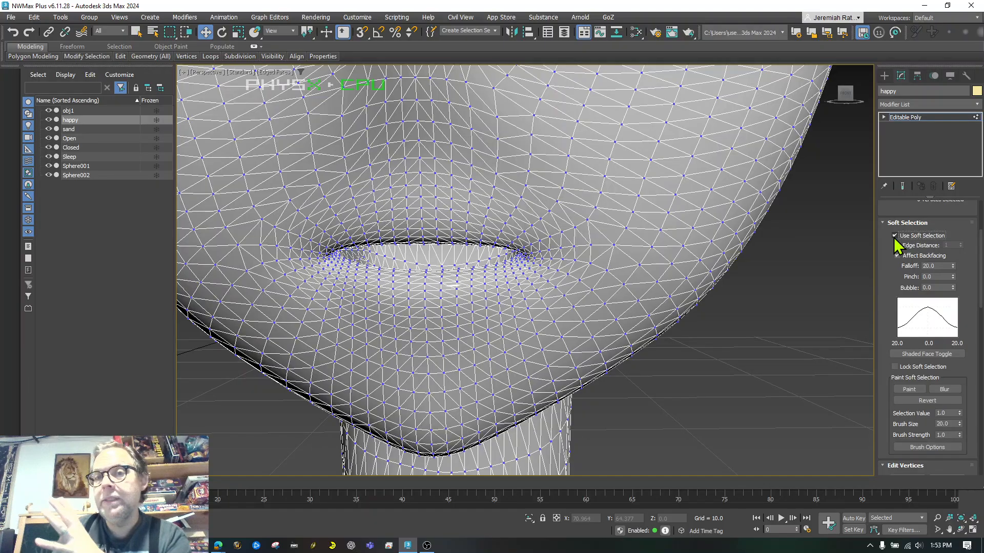
{"action": "left_click", "coordinate": [533, 254]}
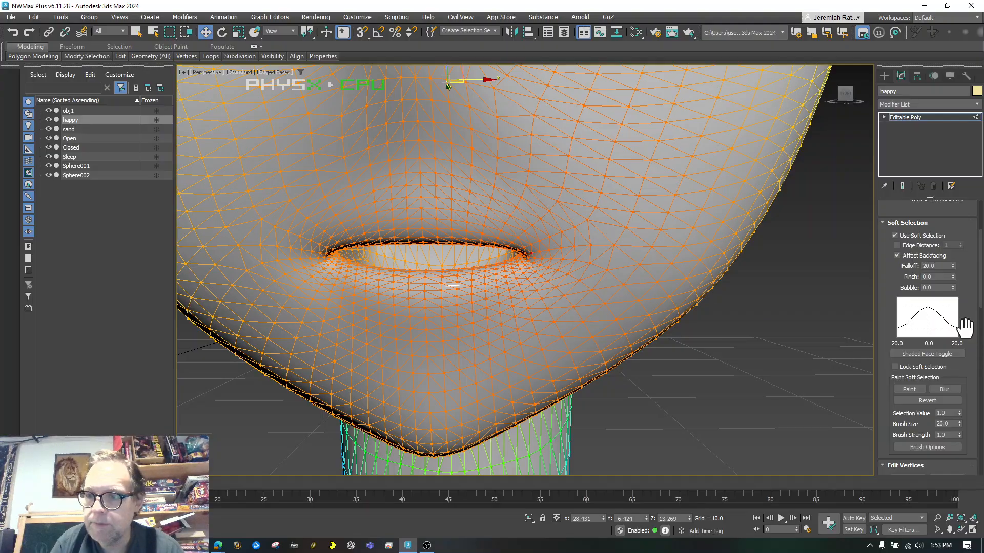
{"action": "left_click_drag", "start_coordinate": [951, 267], "coordinate": [947, 306]}
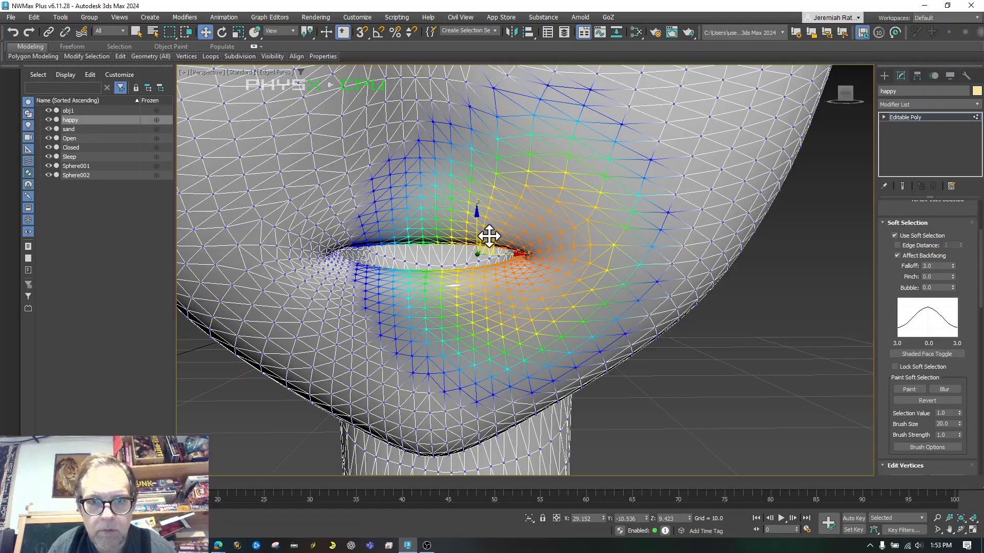
Raise both lip corners into a smile and lower the centre of the lower lip
{"action": "left_click_drag", "start_coordinate": [490, 237], "coordinate": [545, 188]}
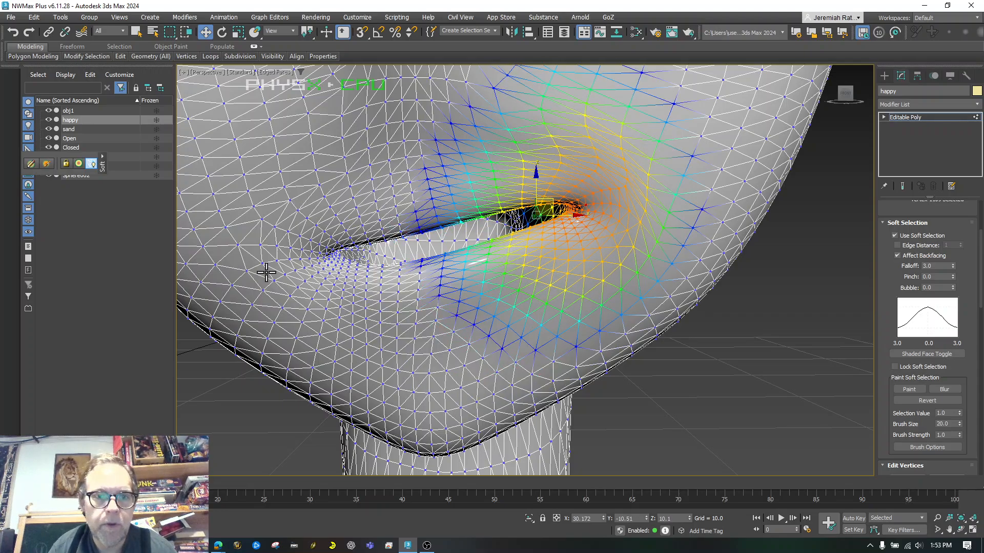
{"action": "left_click", "coordinate": [301, 251]}
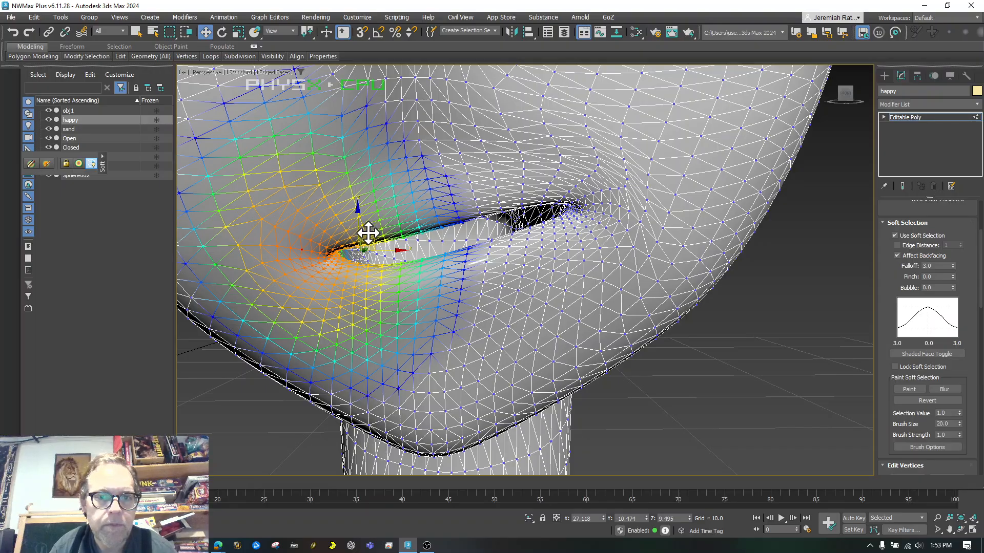
{"action": "left_click_drag", "start_coordinate": [367, 234], "coordinate": [327, 167]}
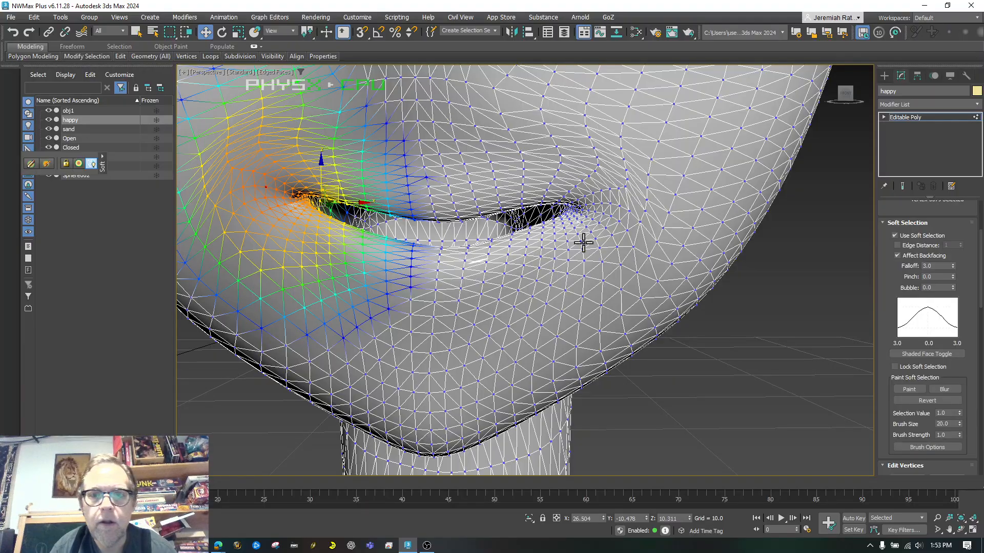
{"action": "left_click", "coordinate": [626, 186]}
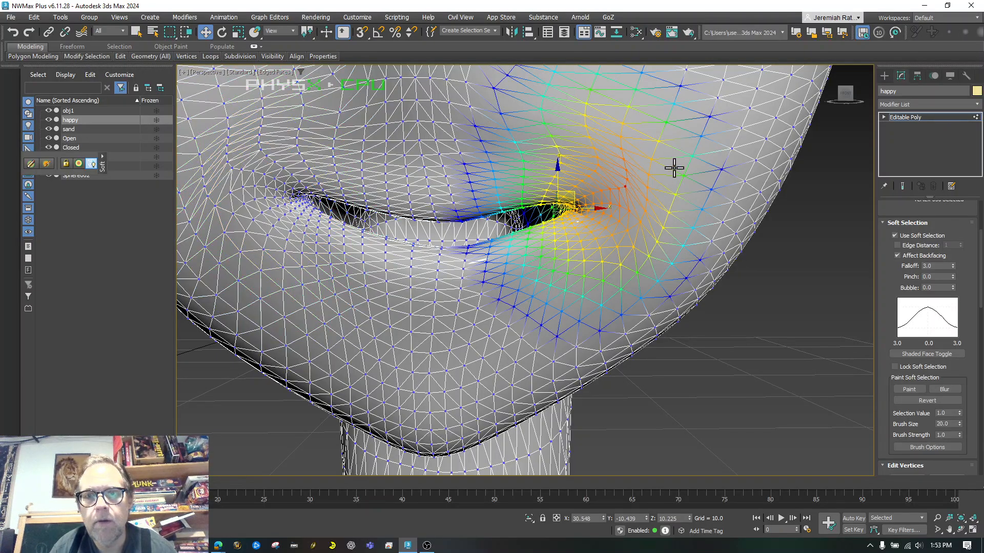
{"action": "left_click_drag", "start_coordinate": [566, 194], "coordinate": [569, 174]}
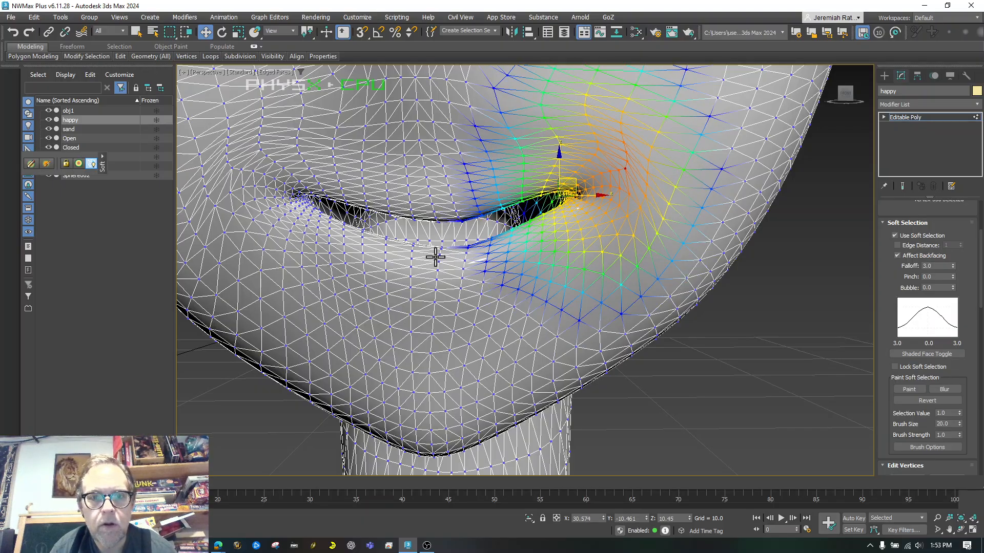
{"action": "left_click", "coordinate": [435, 259]}
{"action": "left_click_drag", "start_coordinate": [453, 208], "coordinate": [439, 231]}
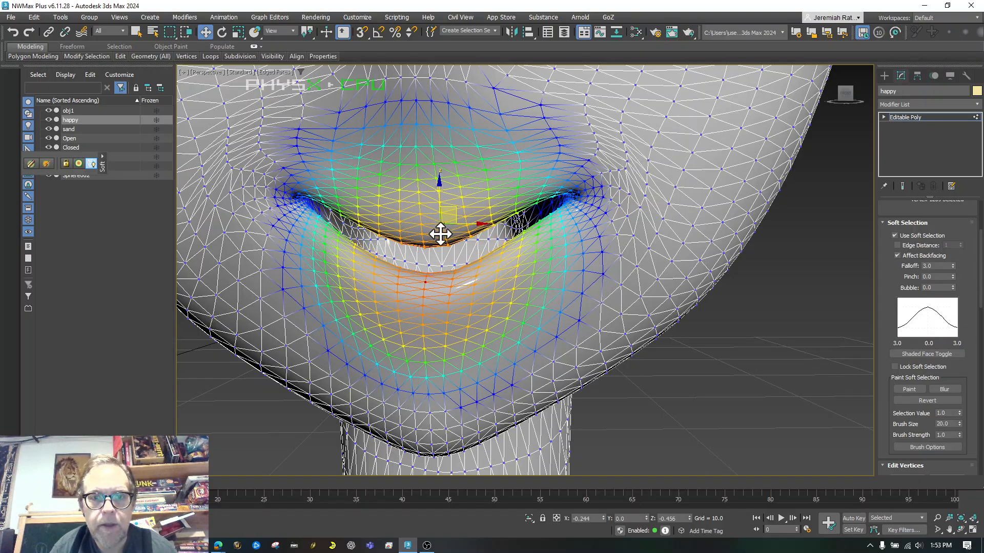
{"action": "left_click", "coordinate": [681, 420]}
{"action": "scroll", "coordinate": [677, 407], "scroll_direction": "down", "scroll_amount": 10}
{"action": "scroll", "coordinate": [678, 407], "scroll_direction": "up", "scroll_amount": 10}
{"action": "scroll", "coordinate": [677, 407], "scroll_direction": "down", "scroll_amount": 4}
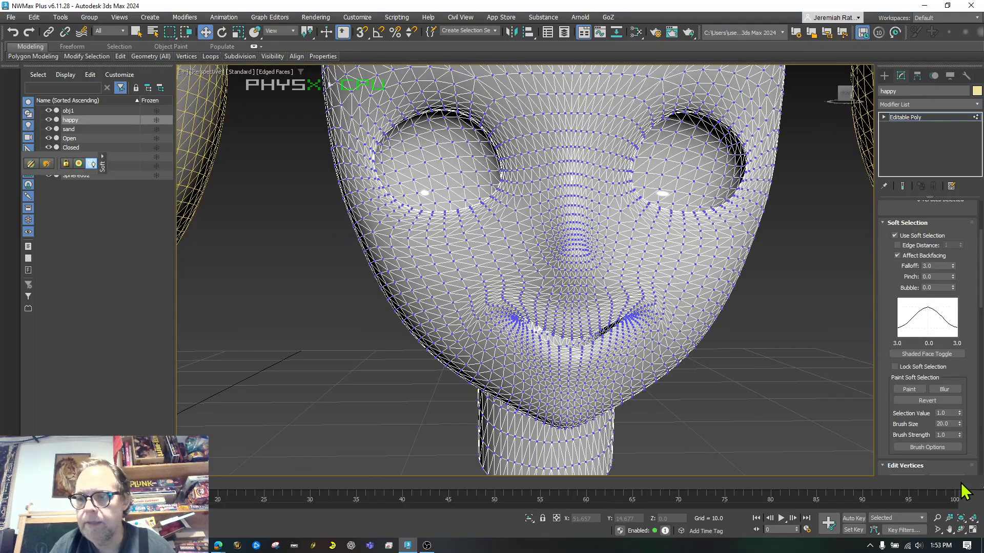
Pan over to the sand head and exit vertex editing on the happy head
{"action": "left_click", "coordinate": [949, 530]}
{"action": "middle_click_drag", "start_coordinate": [653, 229], "coordinate": [825, 231]}
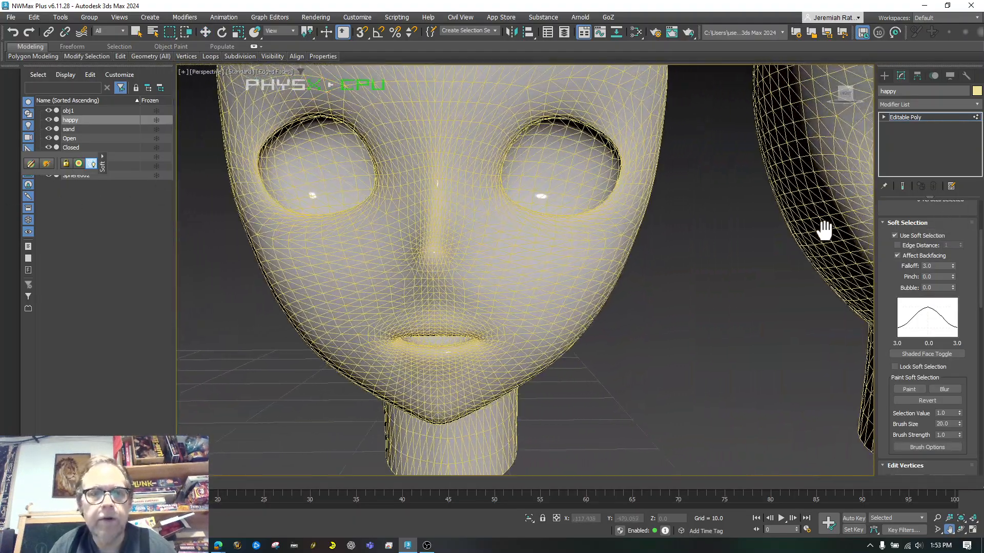
{"action": "left_click", "coordinate": [207, 33]}
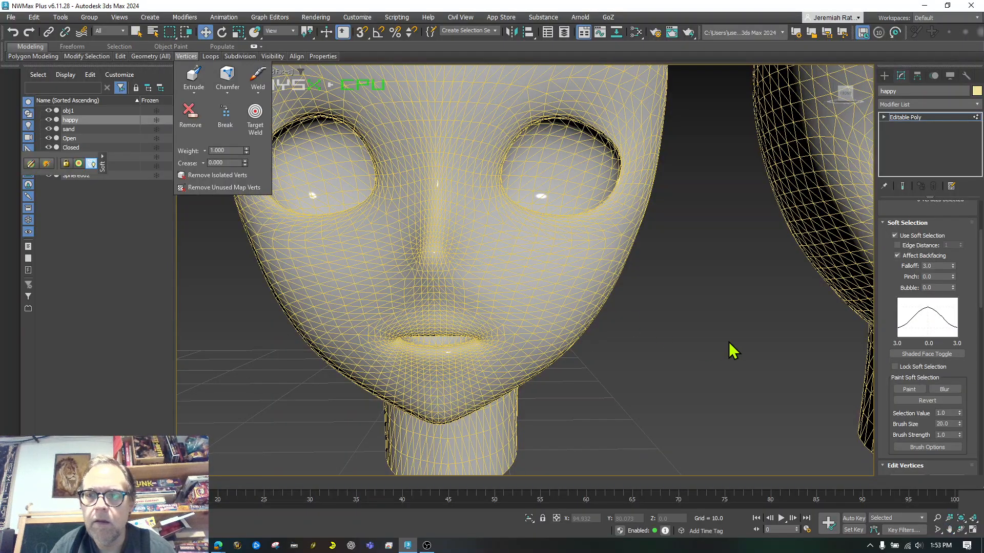
{"action": "left_click", "coordinate": [906, 115]}
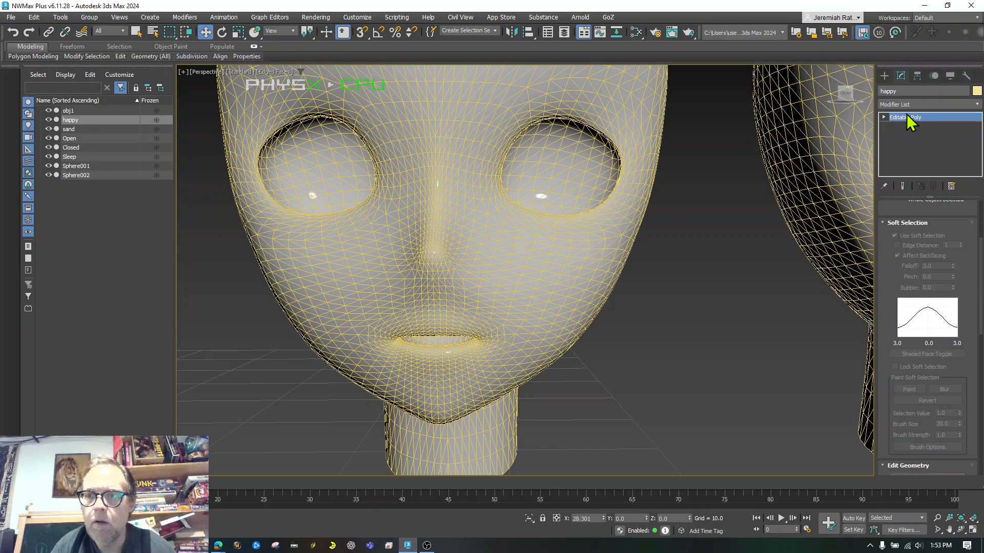
{"action": "left_click", "coordinate": [665, 304]}
Select the sand head in Vertex mode with soft selection on at falloff 20, picking a mouth-corner vertex
{"action": "left_click", "coordinate": [577, 261]}
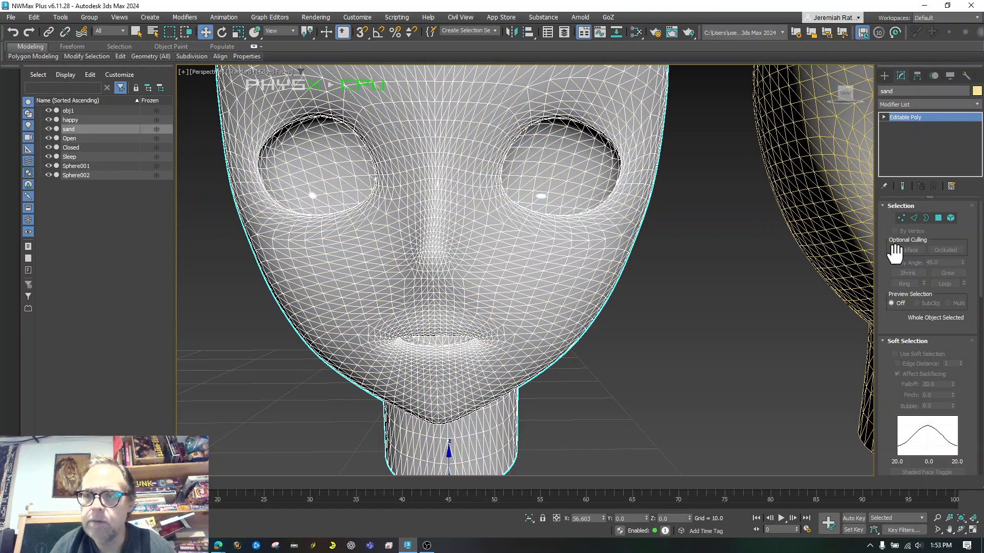
{"action": "left_click", "coordinate": [901, 218]}
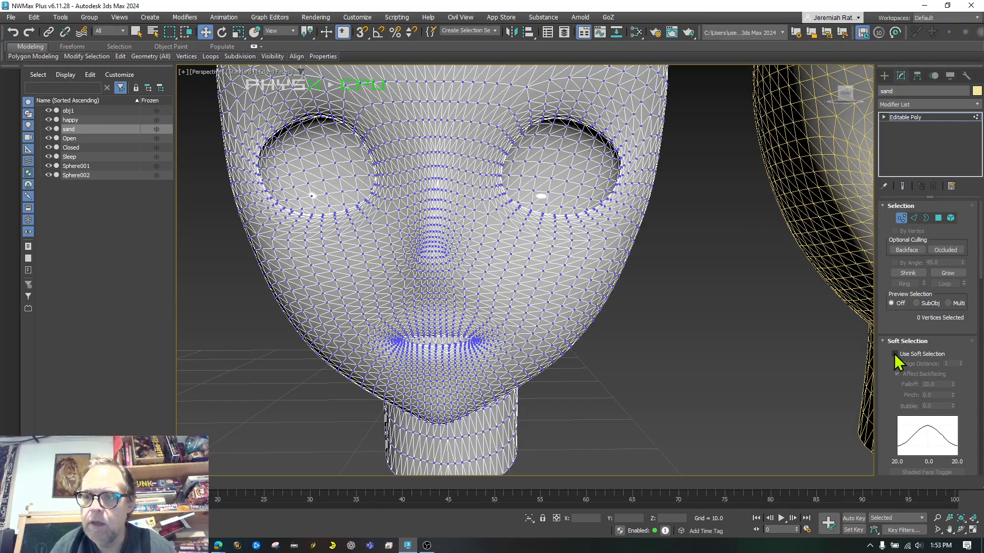
{"action": "left_click", "coordinate": [895, 354]}
{"action": "scroll", "coordinate": [907, 358], "scroll_direction": "down", "scroll_amount": 2}
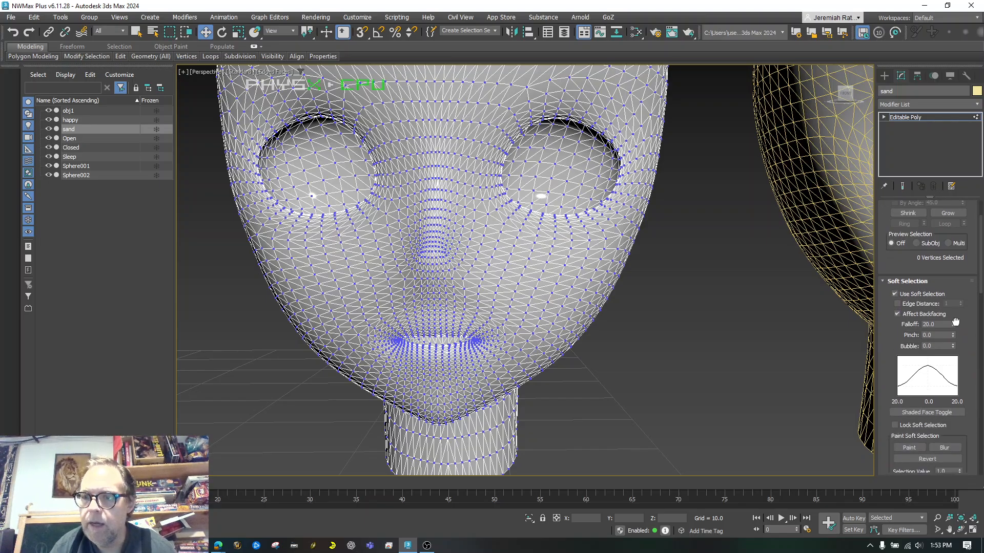
{"action": "left_click", "coordinate": [479, 340]}
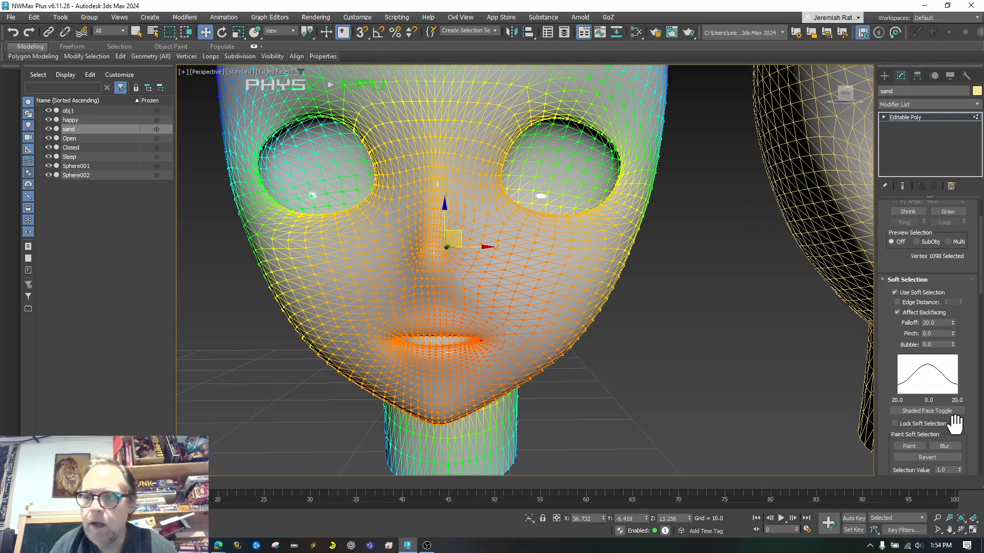
Set the soft-selection falloff to 3.6 and pull the right mouth corner outward and down
{"action": "left_click_drag", "start_coordinate": [954, 323], "coordinate": [947, 364]}
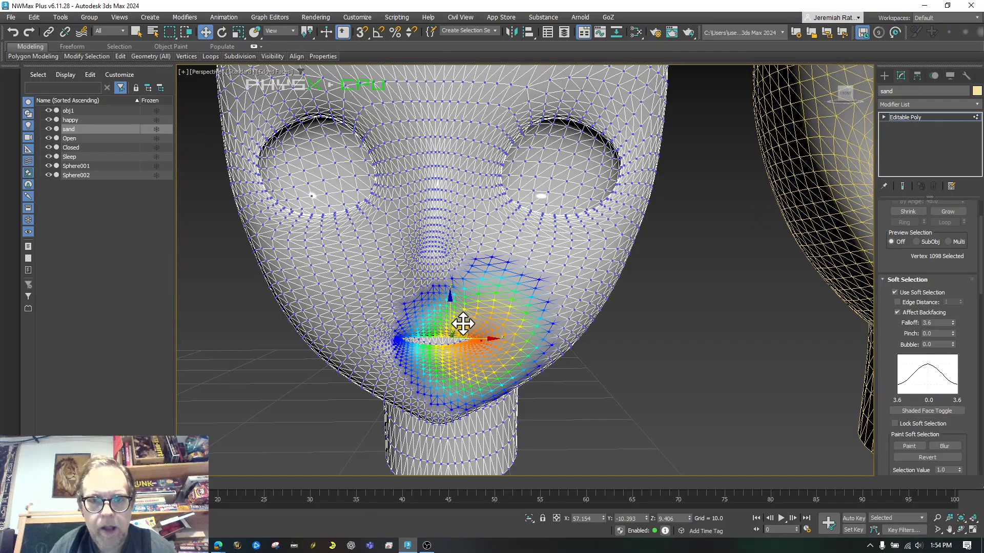
{"action": "left_click_drag", "start_coordinate": [463, 324], "coordinate": [489, 344]}
{"action": "left_click", "coordinate": [378, 341]}
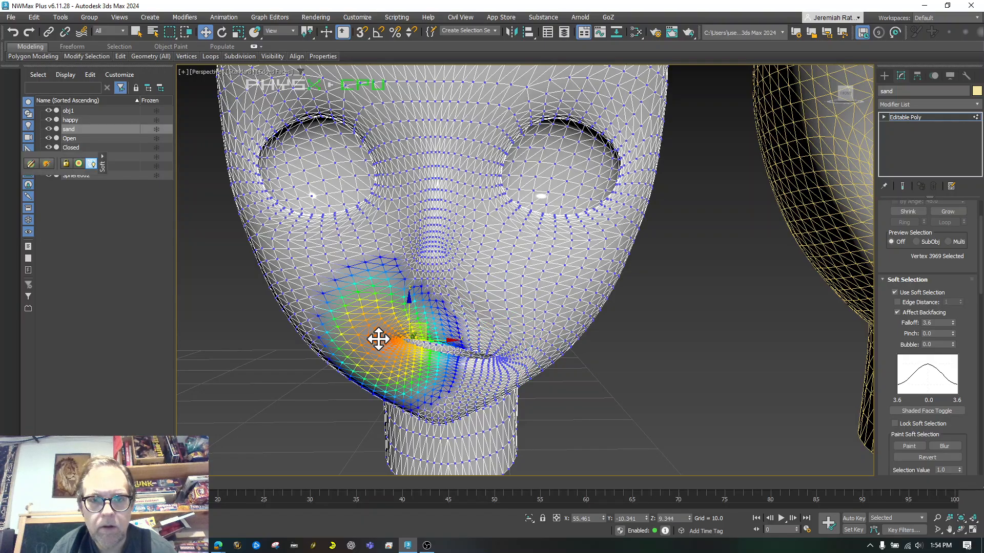
{"action": "left_click_drag", "start_coordinate": [420, 322], "coordinate": [397, 344]}
{"action": "key", "text": "ctrl+z"}
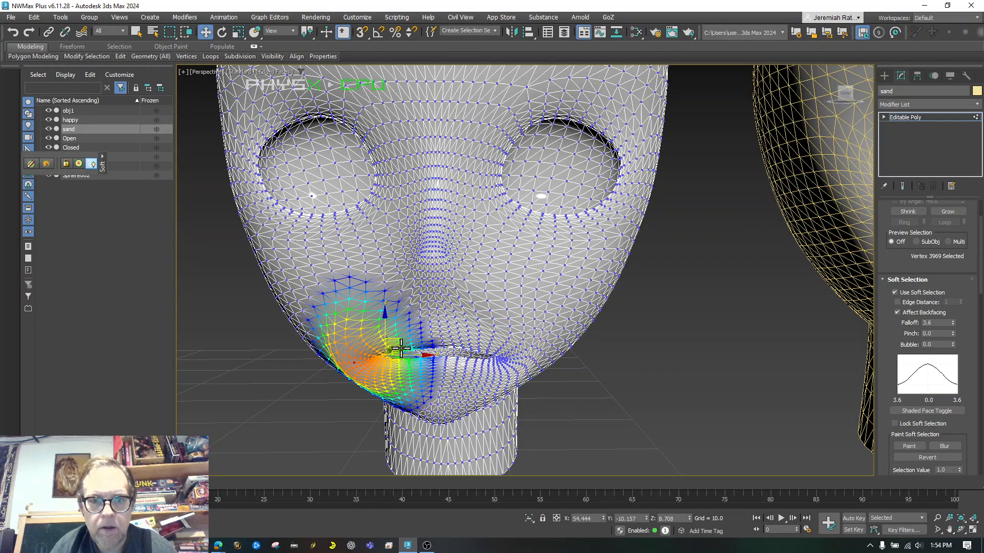
Raise the lower lip and the area beneath it, and nudge the nose area down
{"action": "left_click", "coordinate": [443, 378]}
{"action": "left_click_drag", "start_coordinate": [441, 332], "coordinate": [437, 322]}
{"action": "left_click", "coordinate": [438, 383]}
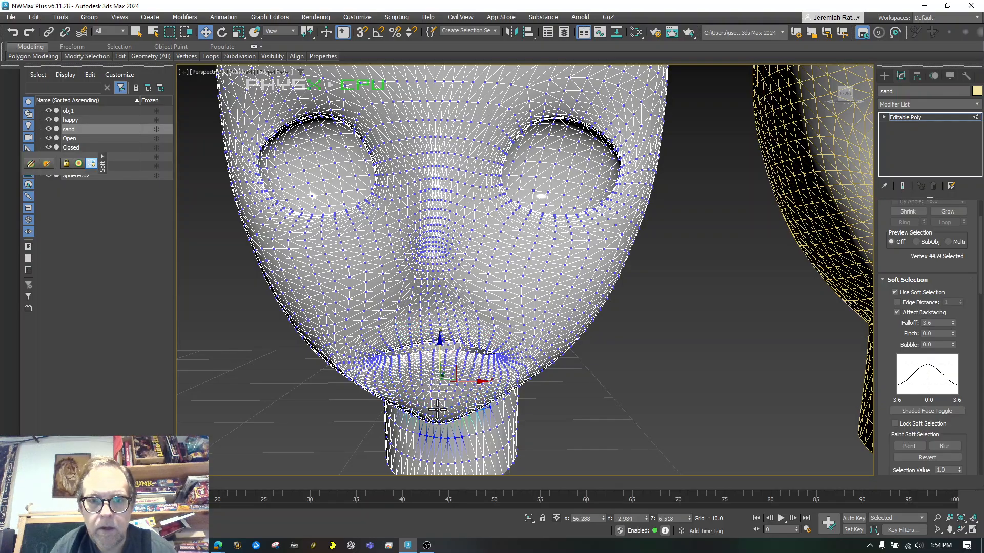
{"action": "left_click", "coordinate": [437, 408]}
{"action": "left_click_drag", "start_coordinate": [439, 345], "coordinate": [437, 309]}
{"action": "left_click", "coordinate": [429, 270]}
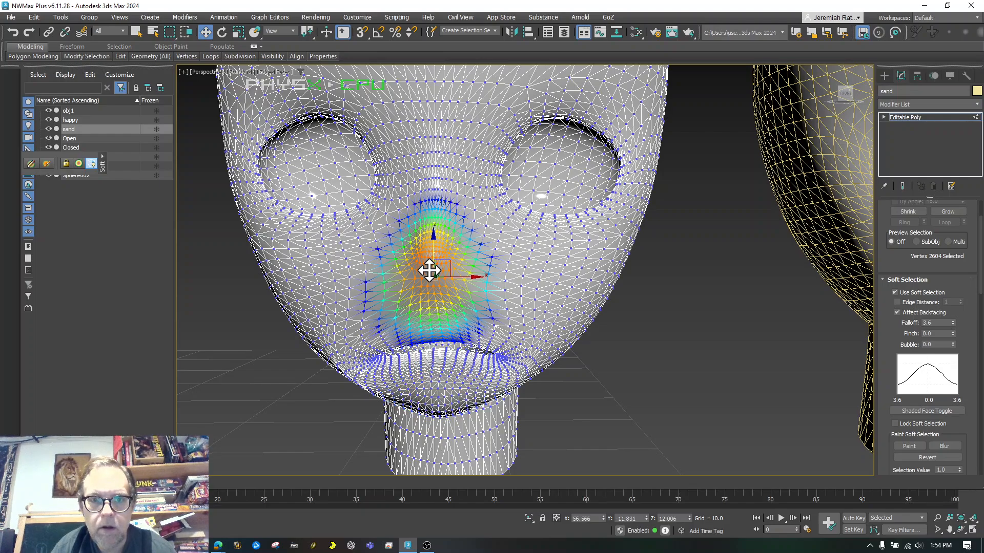
{"action": "left_click_drag", "start_coordinate": [434, 239], "coordinate": [434, 251]}
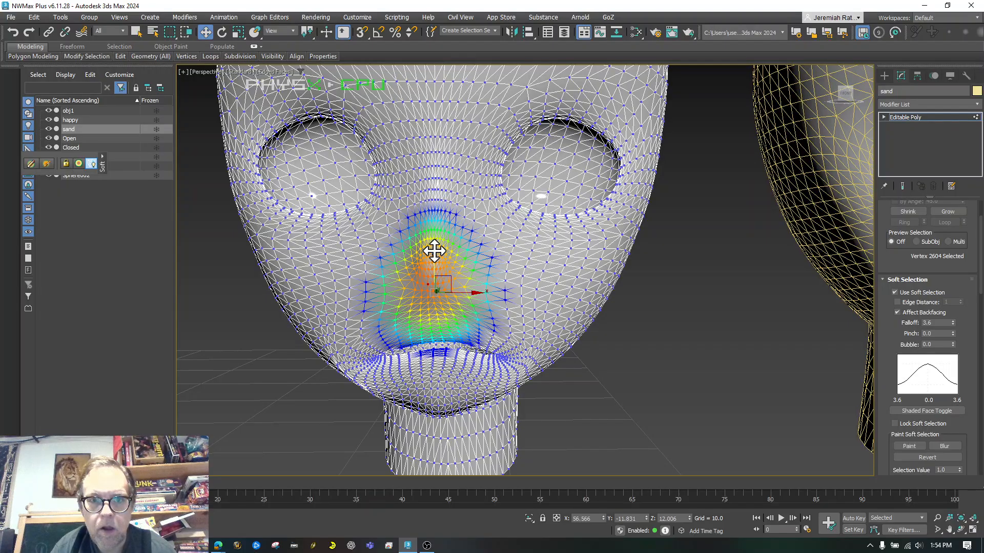
{"action": "left_click", "coordinate": [697, 373]}
Exit vertex editing on the sand head and deselect it
{"action": "scroll", "coordinate": [696, 373], "scroll_direction": "down", "scroll_amount": 5}
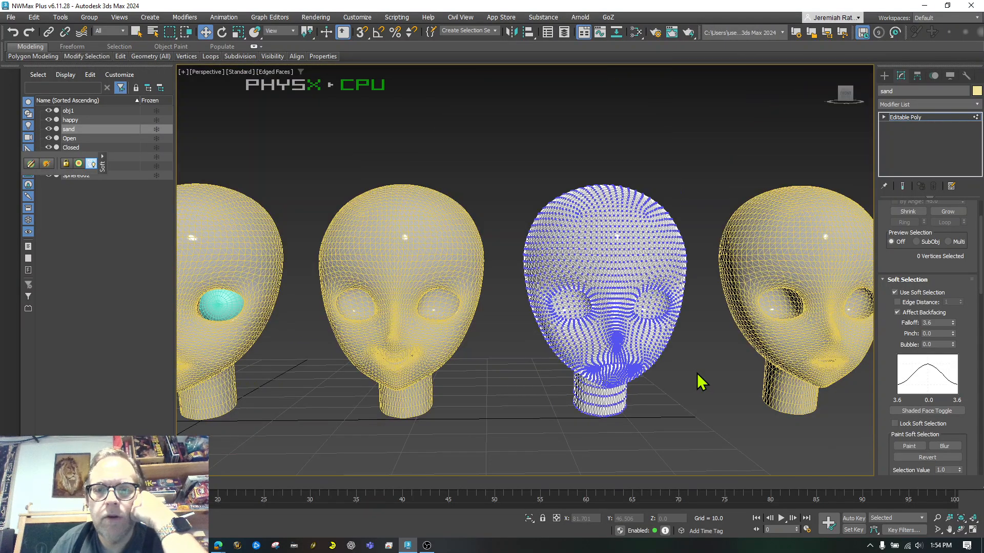
{"action": "scroll", "coordinate": [671, 386], "scroll_direction": "down", "scroll_amount": 2}
{"action": "scroll", "coordinate": [779, 395], "scroll_direction": "up", "scroll_amount": 6}
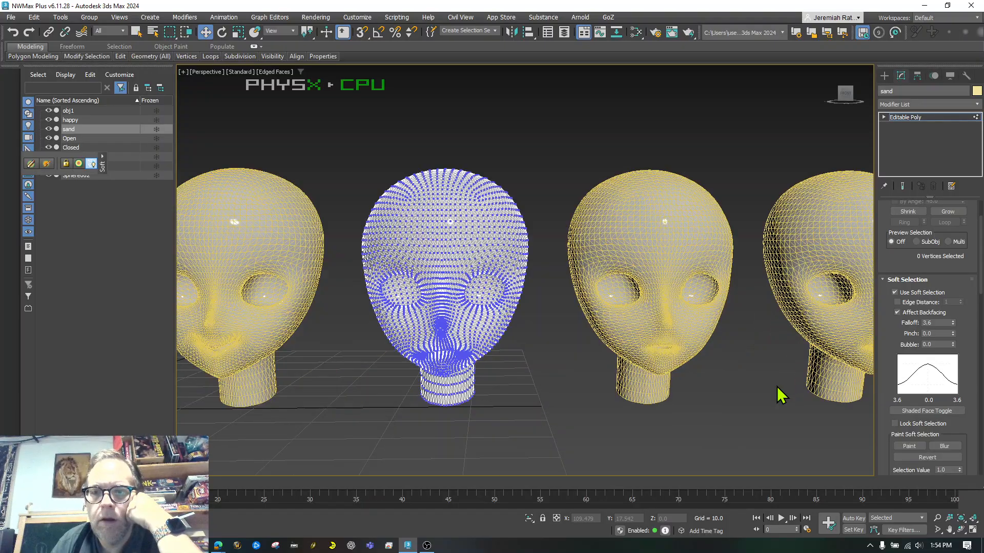
{"action": "left_click", "coordinate": [891, 119]}
{"action": "left_click", "coordinate": [741, 298]}
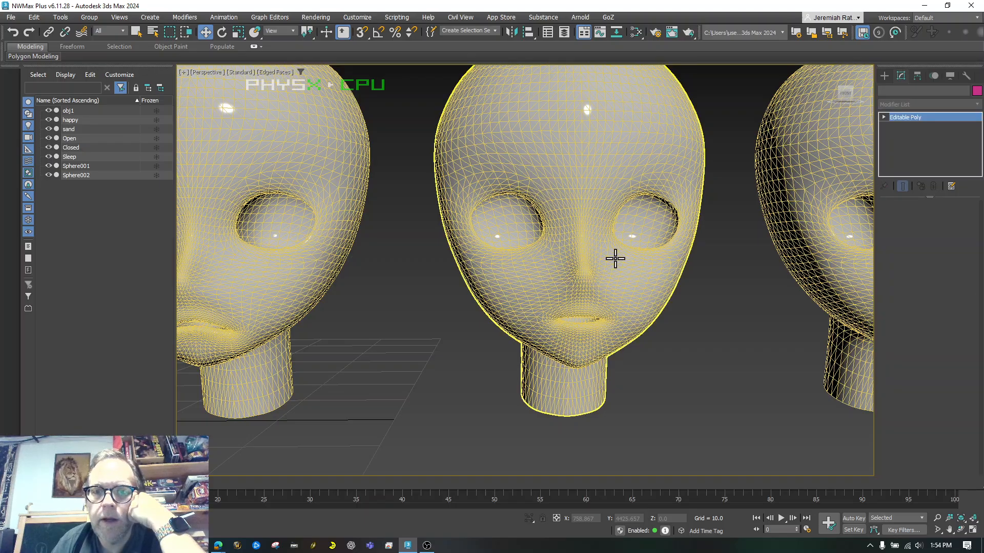
Select the Open head in Vertex mode, pick a vertex below the mouth, and enable soft selection
{"action": "left_click", "coordinate": [616, 258]}
{"action": "left_click", "coordinate": [900, 218]}
{"action": "scroll", "coordinate": [597, 329], "scroll_direction": "up", "scroll_amount": 10}
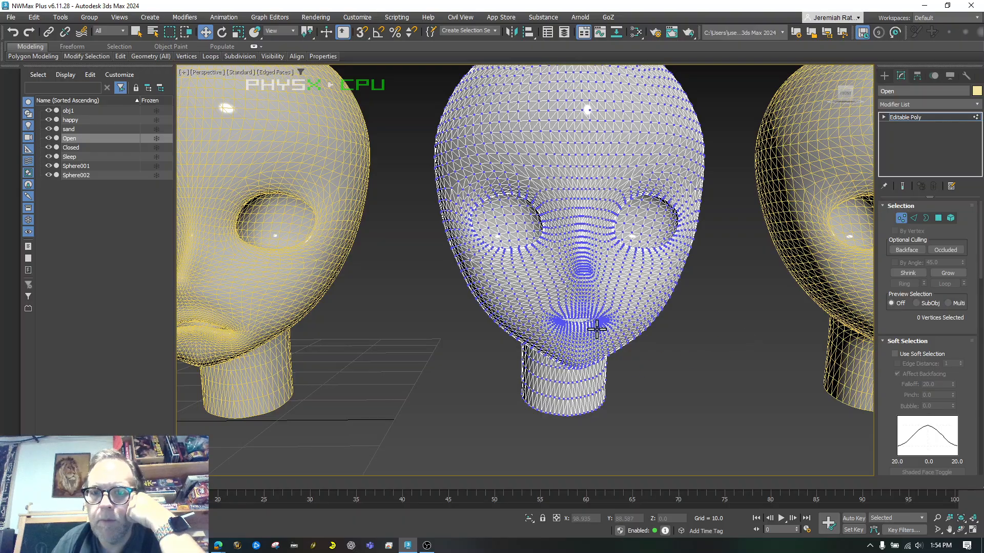
{"action": "scroll", "coordinate": [596, 329], "scroll_direction": "down", "scroll_amount": 5}
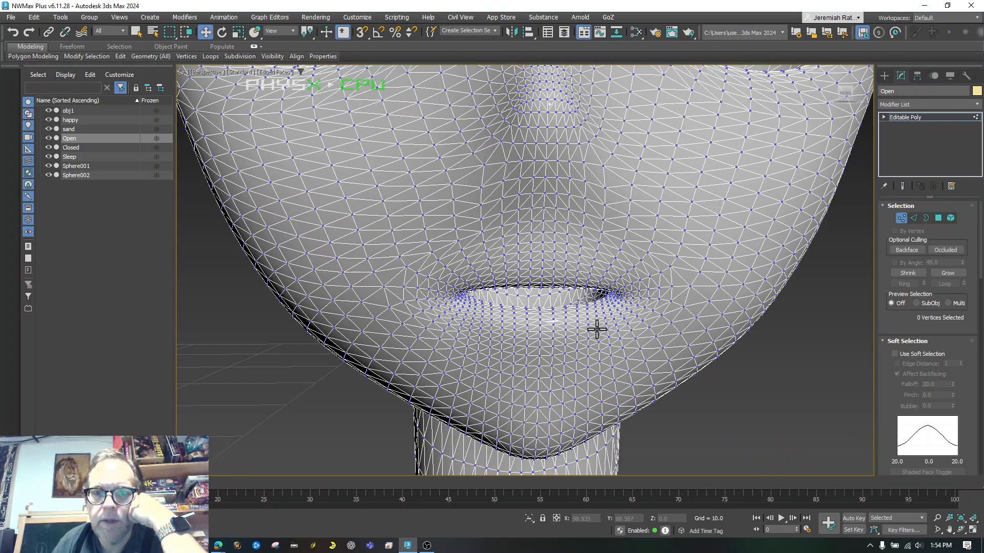
{"action": "left_click", "coordinate": [541, 326]}
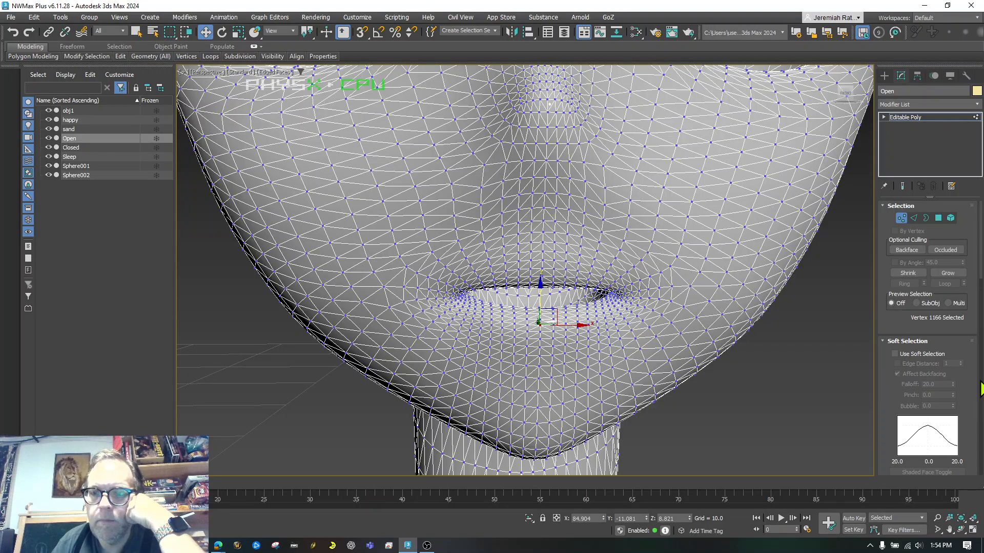
{"action": "left_click", "coordinate": [895, 354]}
{"action": "scroll", "coordinate": [952, 359], "scroll_direction": "down", "scroll_amount": 3}
Shrink the soft-selection falloff to a small patch and clear the vertex selection
{"action": "left_click_drag", "start_coordinate": [953, 309], "coordinate": [953, 355]}
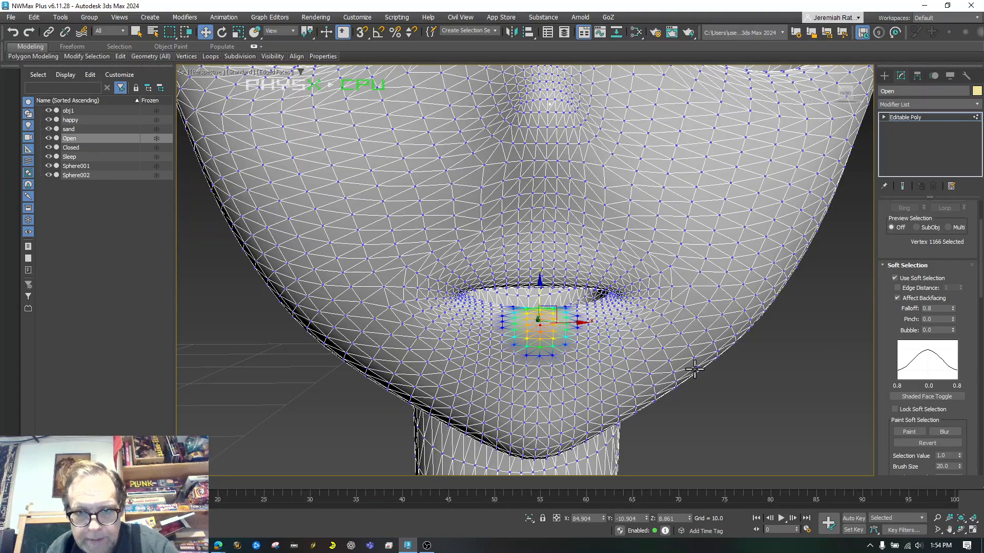
{"action": "left_click", "coordinate": [712, 419]}
{"action": "scroll", "coordinate": [639, 382], "scroll_direction": "up", "scroll_amount": 6}
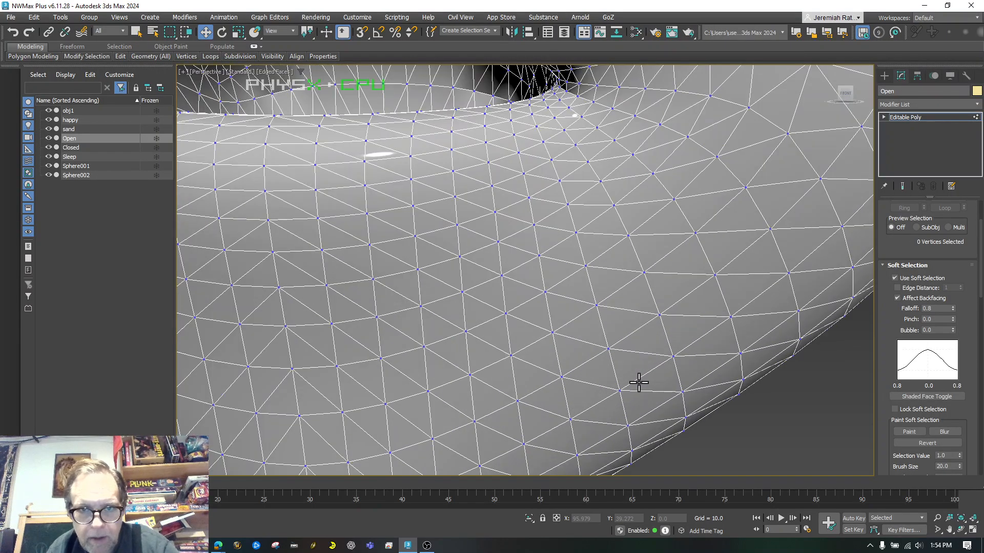
{"action": "scroll", "coordinate": [638, 383], "scroll_direction": "down", "scroll_amount": 2}
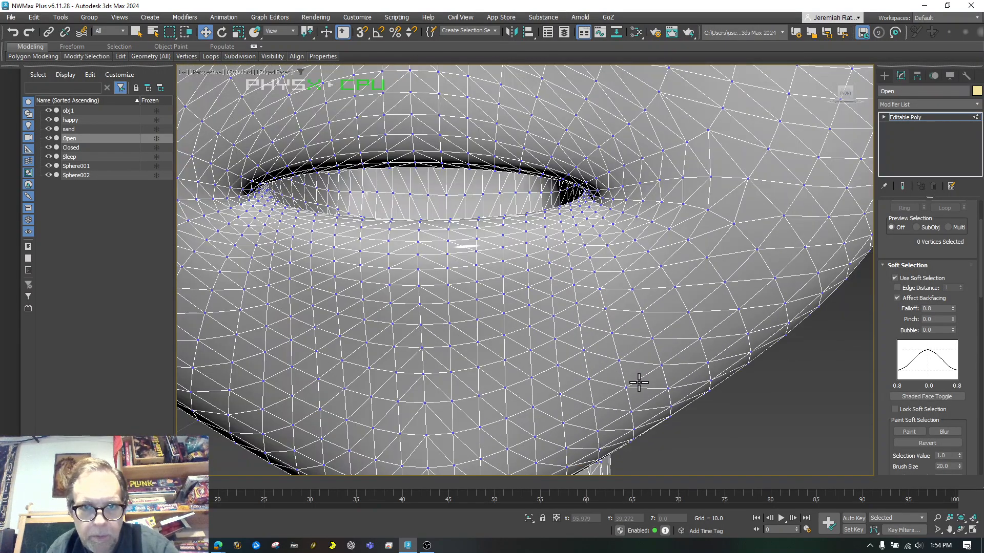
Ctrl-select vertices across the whole lower lip and pull them slightly downward on Z
{"action": "left_click", "coordinate": [312, 230]}
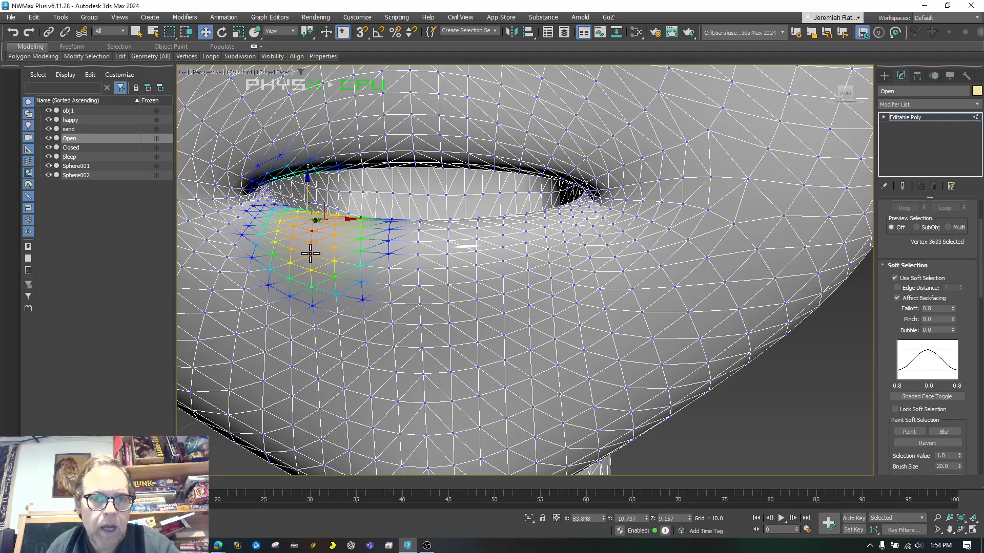
{"action": "left_click", "coordinate": [311, 255]}
{"action": "left_click", "coordinate": [312, 286]}
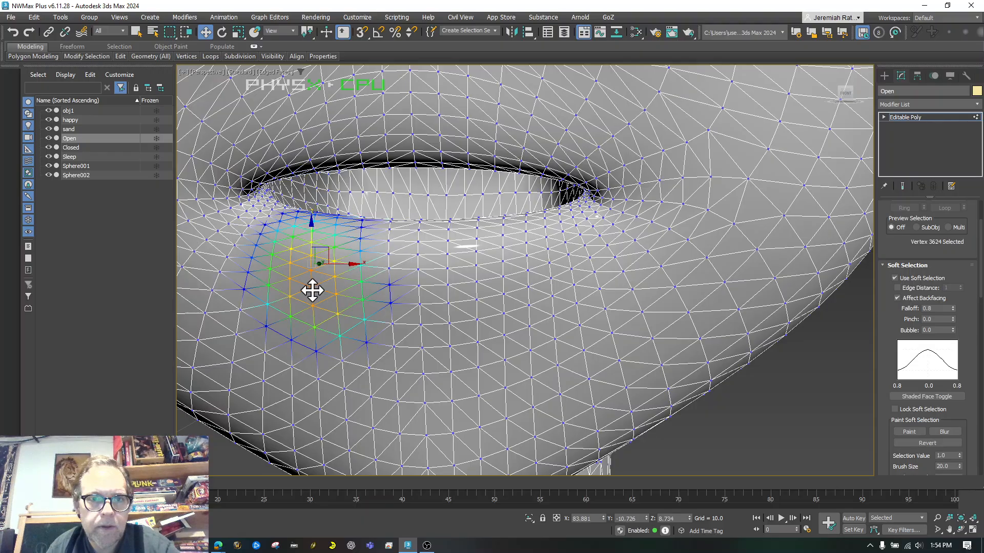
{"action": "left_click", "coordinate": [388, 305], "text": "ctrl"}
{"action": "left_click", "coordinate": [362, 300], "text": "ctrl"}
{"action": "left_click", "coordinate": [448, 304], "text": "ctrl"}
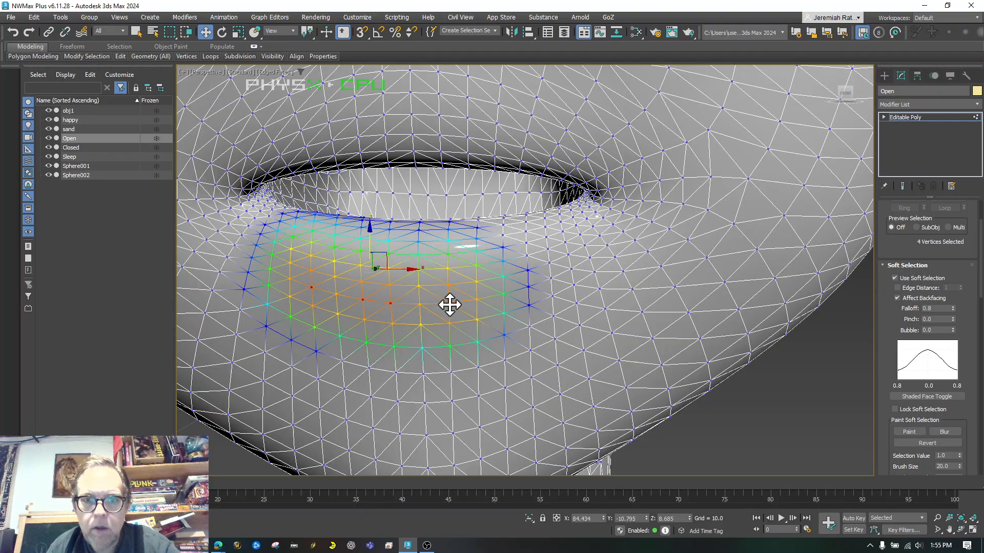
{"action": "left_click", "coordinate": [477, 300], "text": "ctrl"}
{"action": "left_click", "coordinate": [529, 287], "text": "ctrl"}
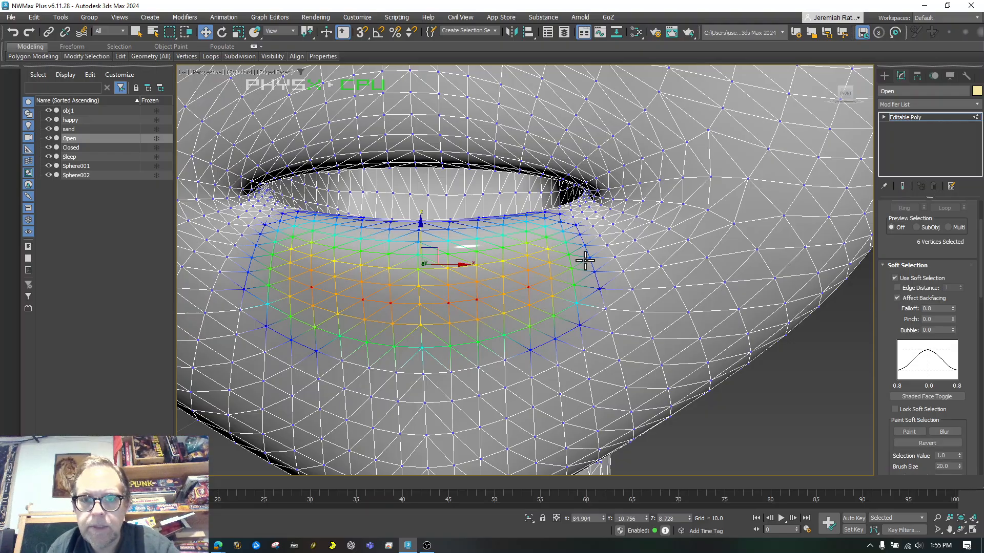
{"action": "left_click", "coordinate": [570, 269], "text": "ctrl"}
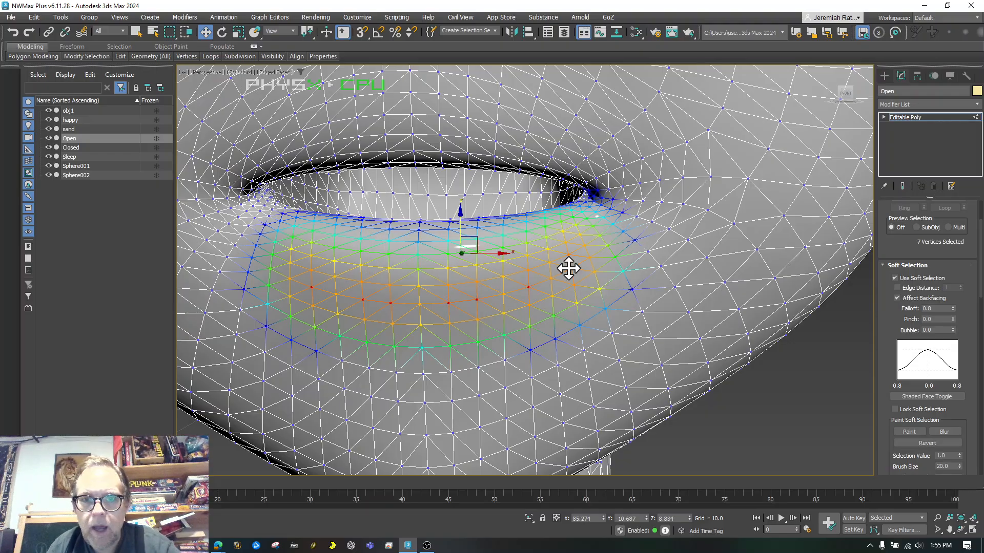
{"action": "left_click", "coordinate": [248, 272], "text": "ctrl"}
{"action": "left_click", "coordinate": [251, 257], "text": "ctrl"}
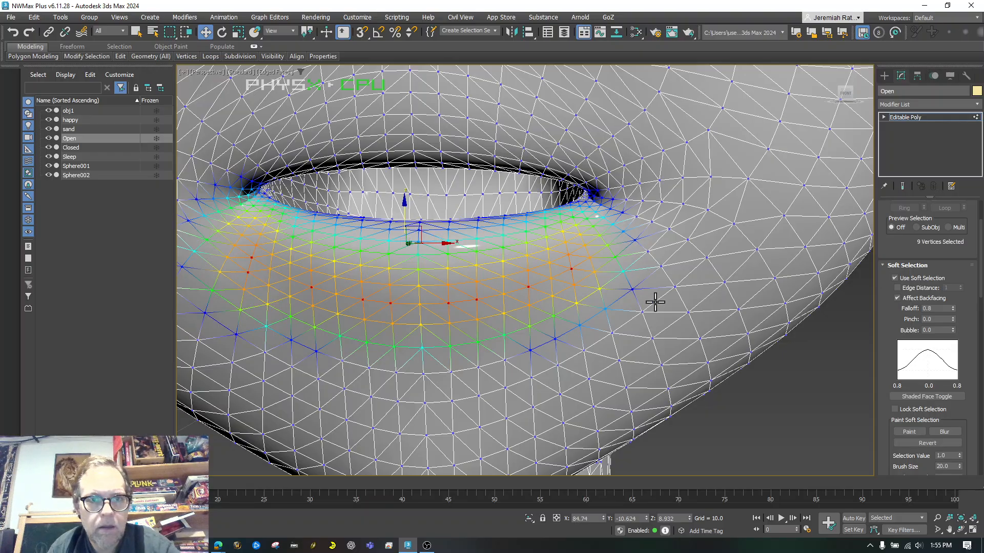
{"action": "left_click", "coordinate": [590, 262], "text": "ctrl"}
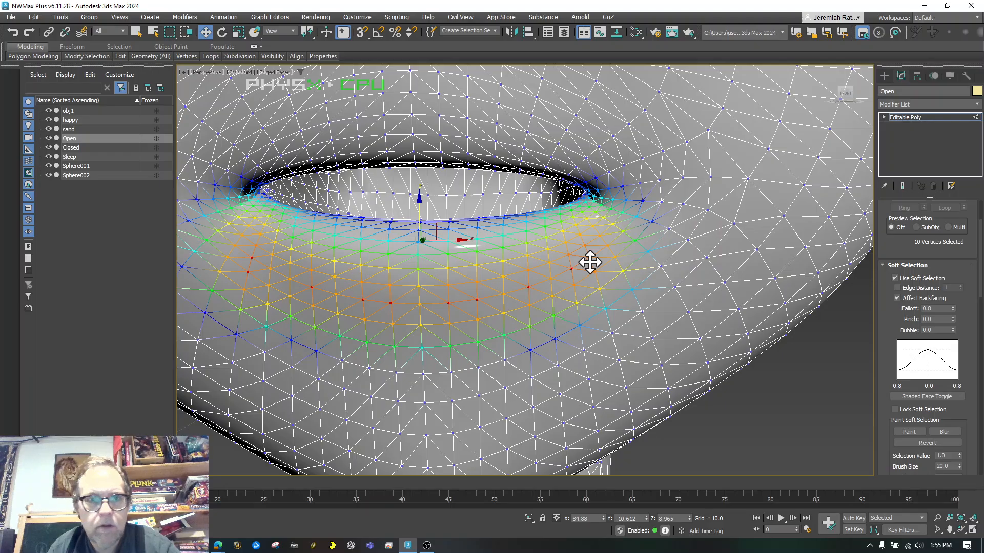
{"action": "left_click", "coordinate": [419, 324], "text": "ctrl"}
{"action": "left_click", "coordinate": [418, 303], "text": "ctrl"}
{"action": "left_click", "coordinate": [338, 315], "text": "ctrl"}
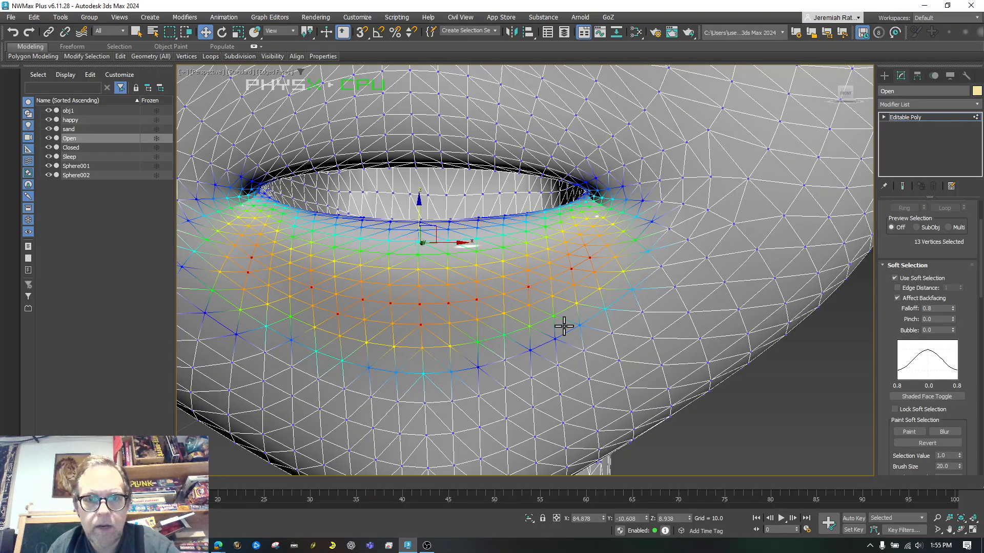
{"action": "left_click", "coordinate": [503, 314], "text": "ctrl"}
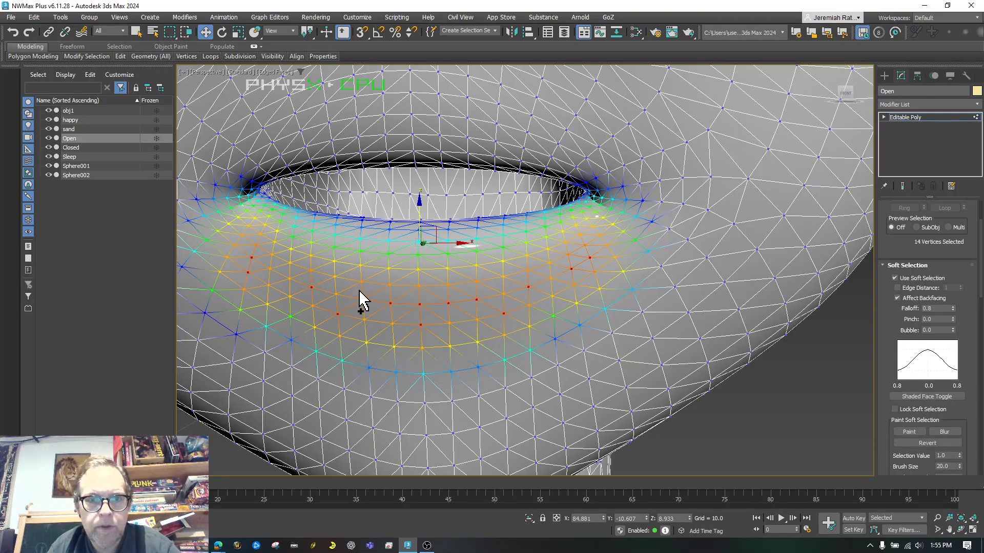
{"action": "left_click", "coordinate": [415, 288], "text": "ctrl"}
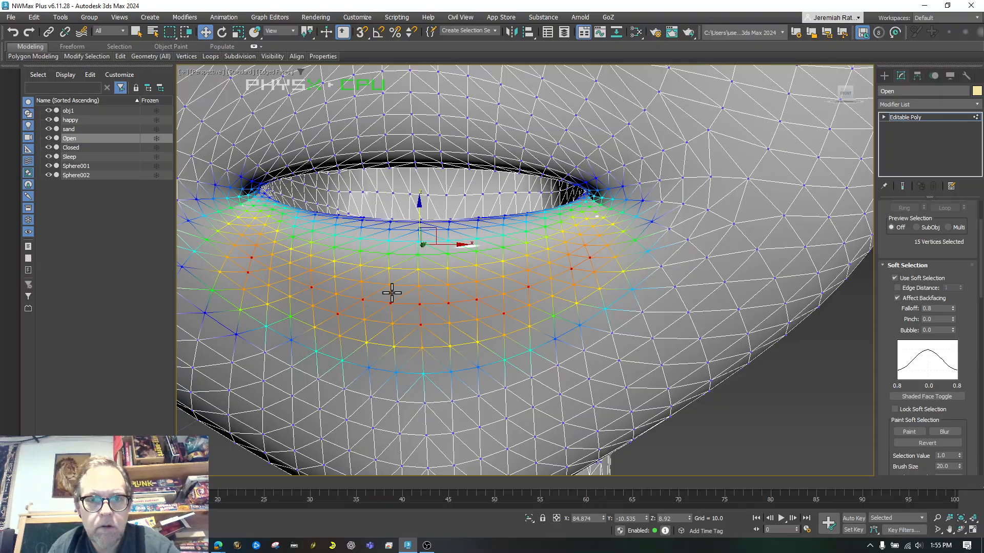
{"action": "left_click", "coordinate": [390, 284], "text": "ctrl"}
{"action": "left_click", "coordinate": [449, 286], "text": "ctrl"}
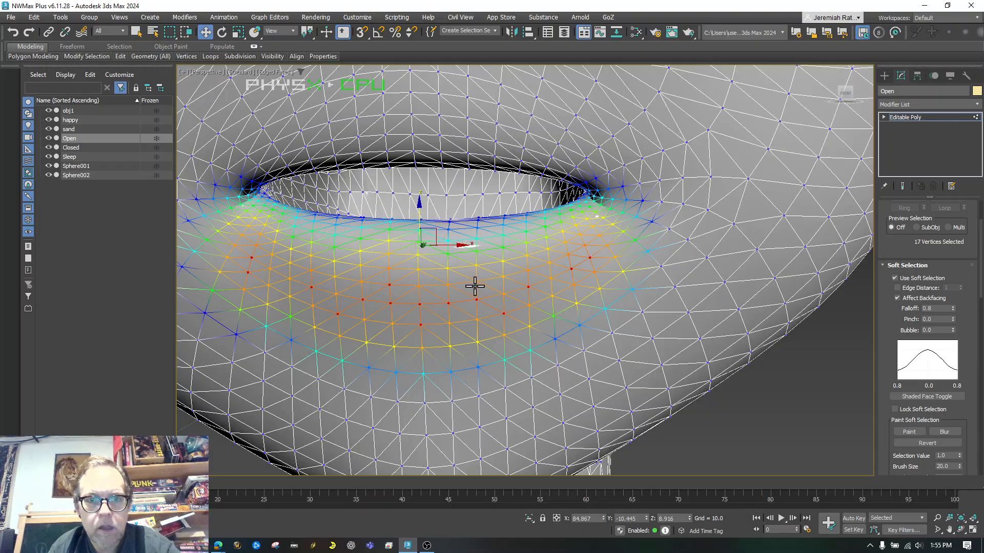
{"action": "left_click", "coordinate": [419, 285], "text": "ctrl"}
{"action": "left_click", "coordinate": [447, 286], "text": "ctrl"}
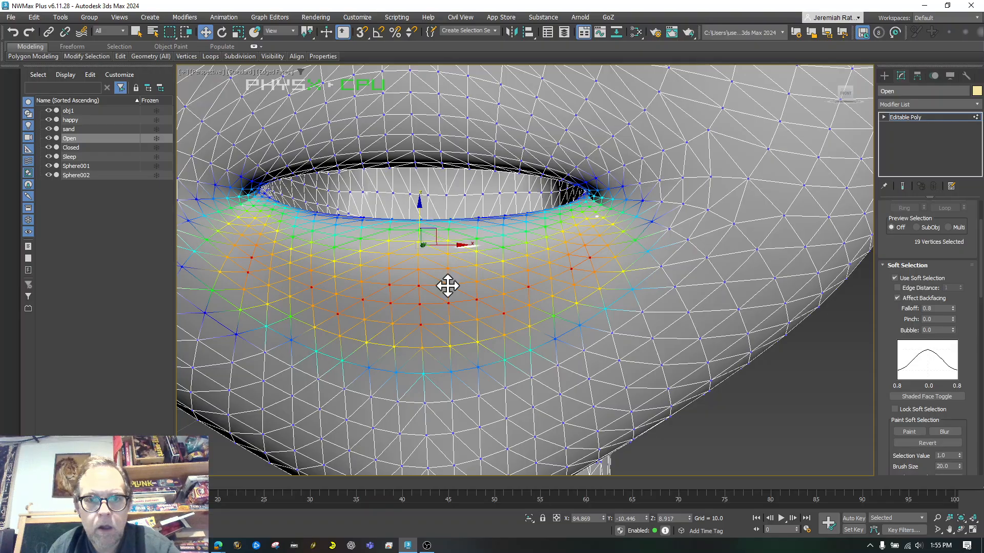
{"action": "left_click", "coordinate": [476, 281], "text": "ctrl"}
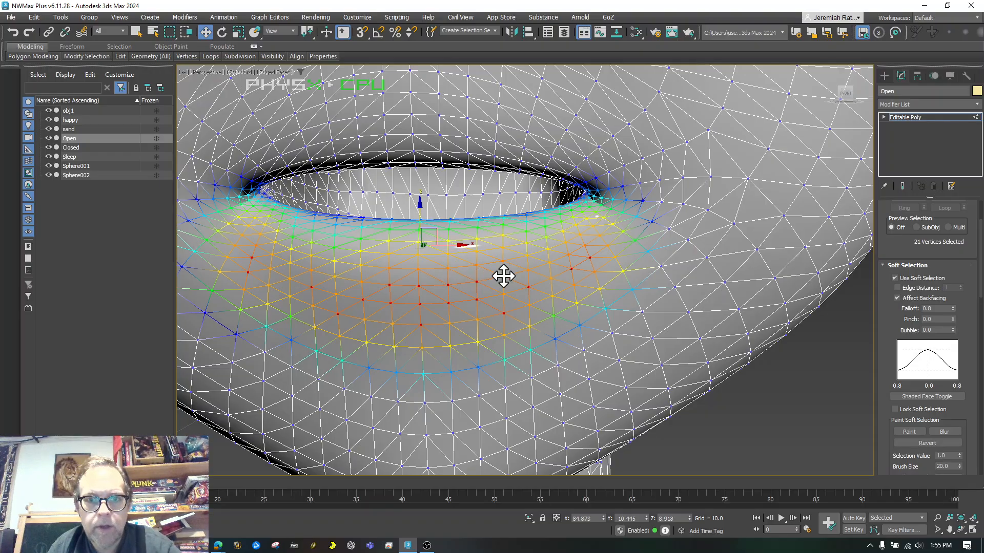
{"action": "left_click", "coordinate": [361, 282], "text": "ctrl"}
{"action": "left_click", "coordinate": [334, 276], "text": "ctrl"}
{"action": "left_click", "coordinate": [334, 261], "text": "ctrl"}
{"action": "left_click", "coordinate": [393, 266], "text": "ctrl"}
{"action": "left_click", "coordinate": [392, 266], "text": "alt"}
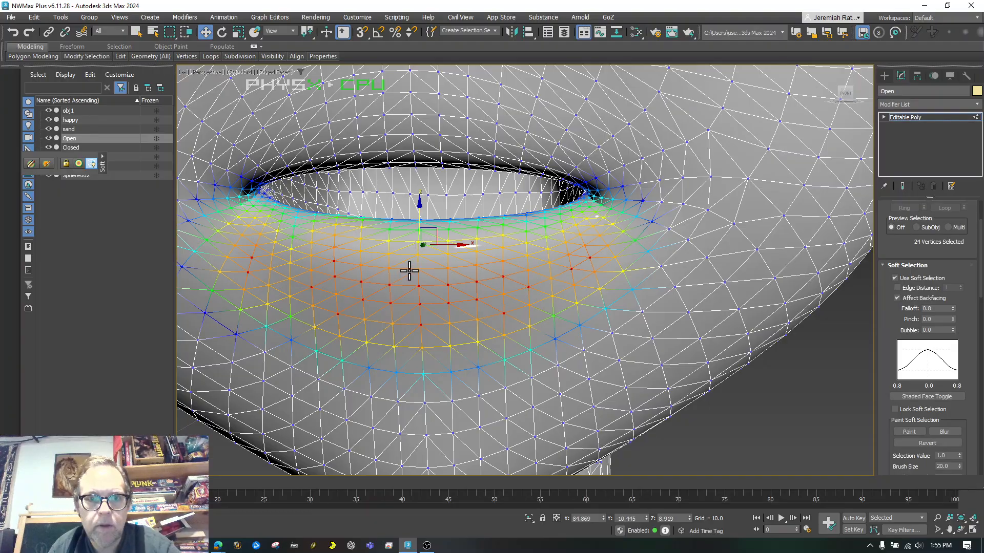
{"action": "left_click", "coordinate": [418, 270], "text": "ctrl"}
{"action": "left_click", "coordinate": [447, 268], "text": "ctrl"}
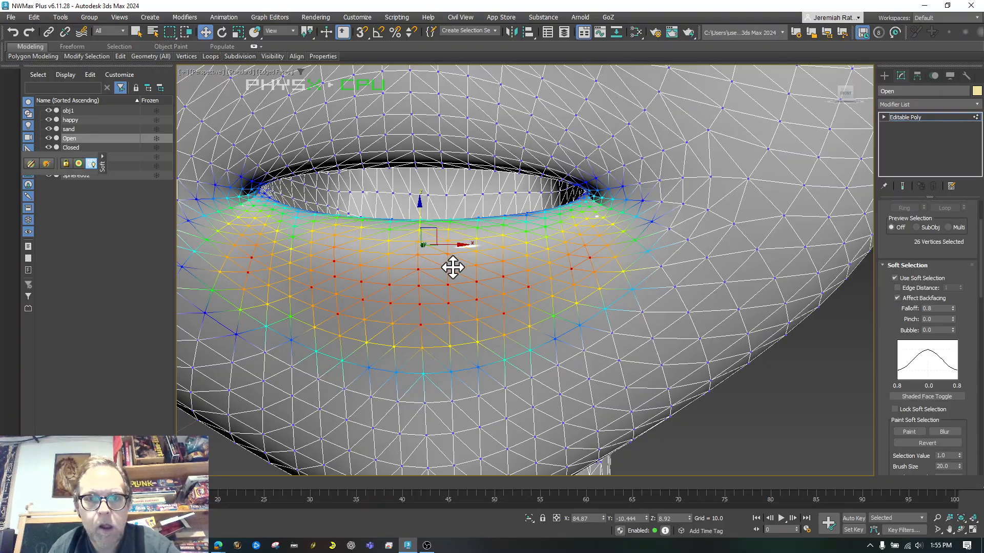
{"action": "left_click", "coordinate": [474, 264], "text": "ctrl"}
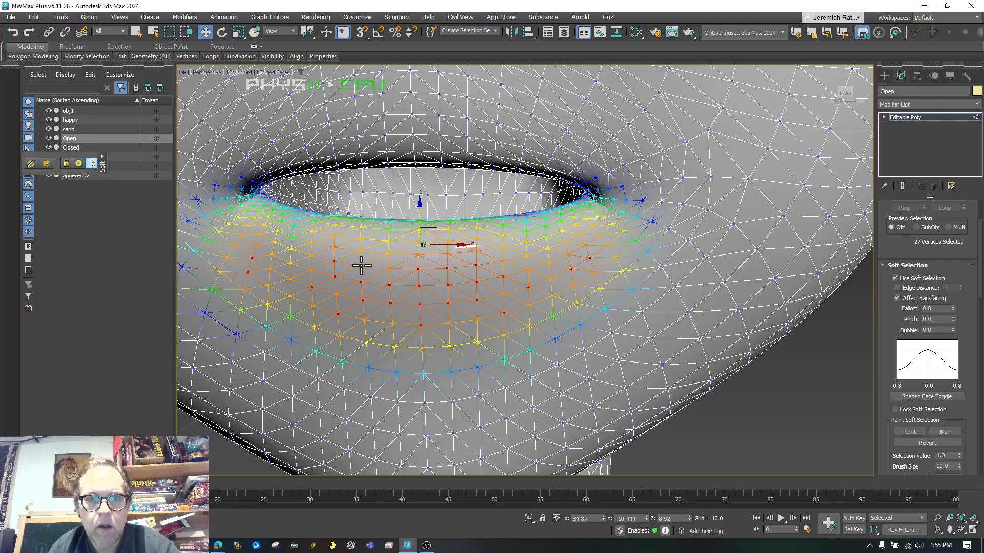
{"action": "left_click", "coordinate": [519, 255], "text": "ctrl"}
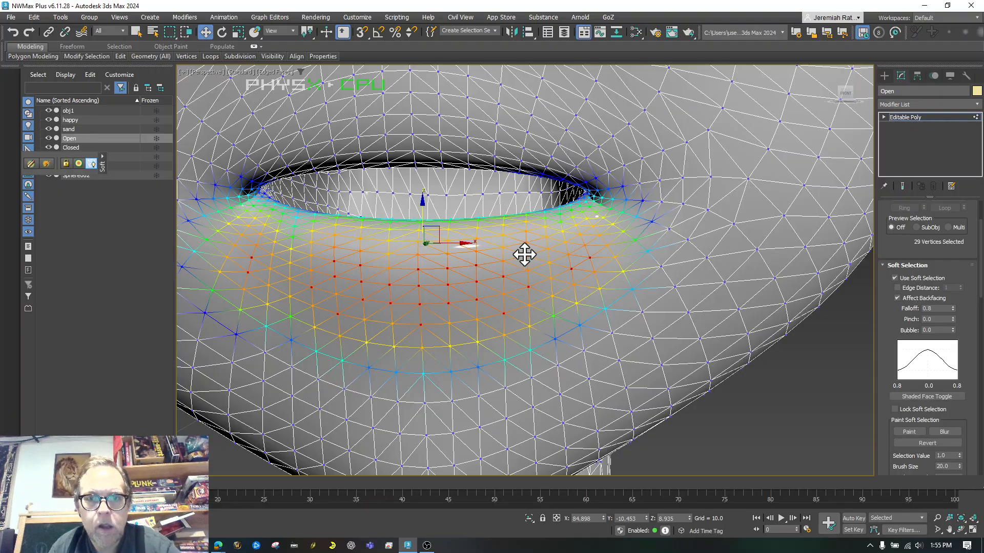
{"action": "left_click", "coordinate": [424, 214], "text": "ctrl"}
{"action": "left_click_drag", "start_coordinate": [423, 214], "coordinate": [407, 232]}
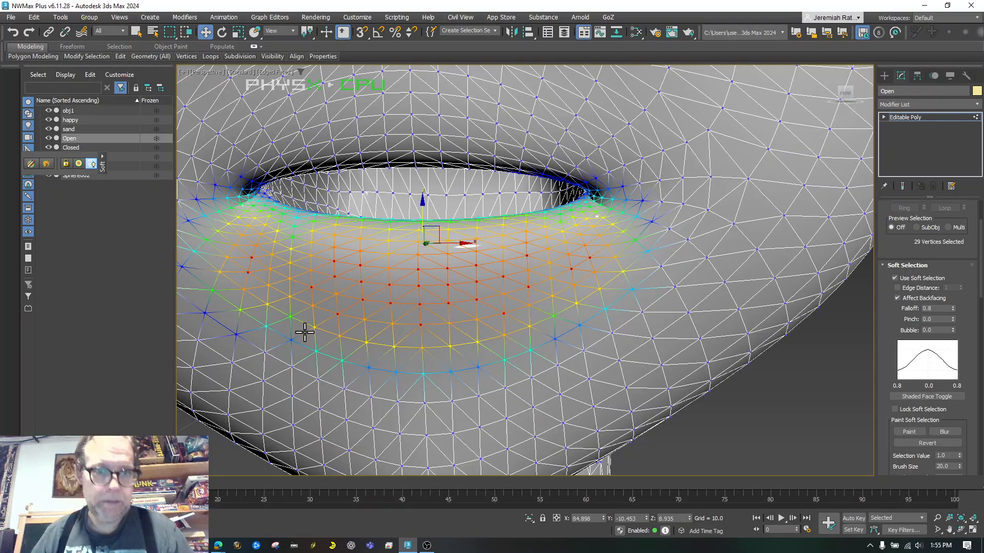
Box-select the 104-vertex lower-lip band and move it further down to open the mouth
{"action": "left_click", "coordinate": [136, 32]}
{"action": "left_click_drag", "start_coordinate": [255, 258], "coordinate": [563, 299]}
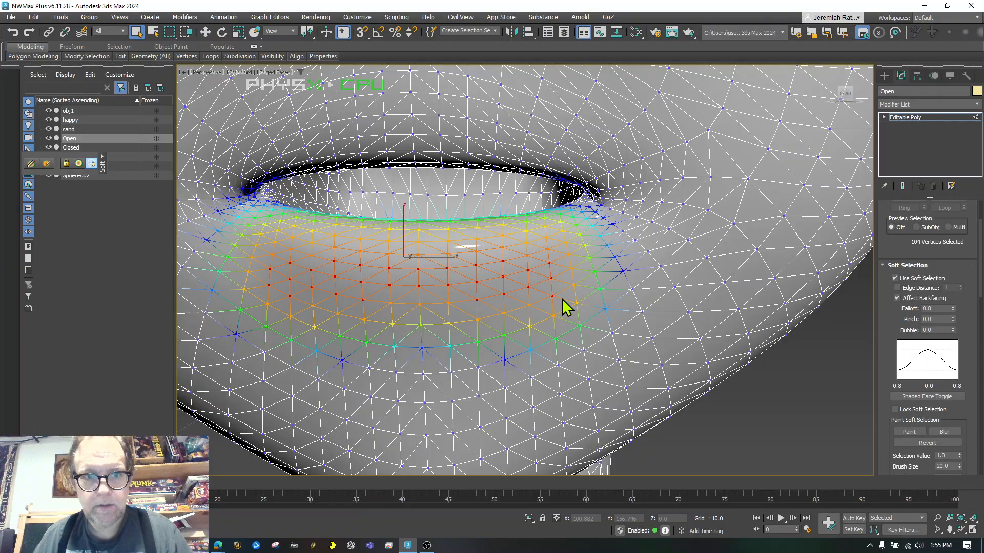
{"action": "scroll", "coordinate": [563, 307], "scroll_direction": "down", "scroll_amount": 3}
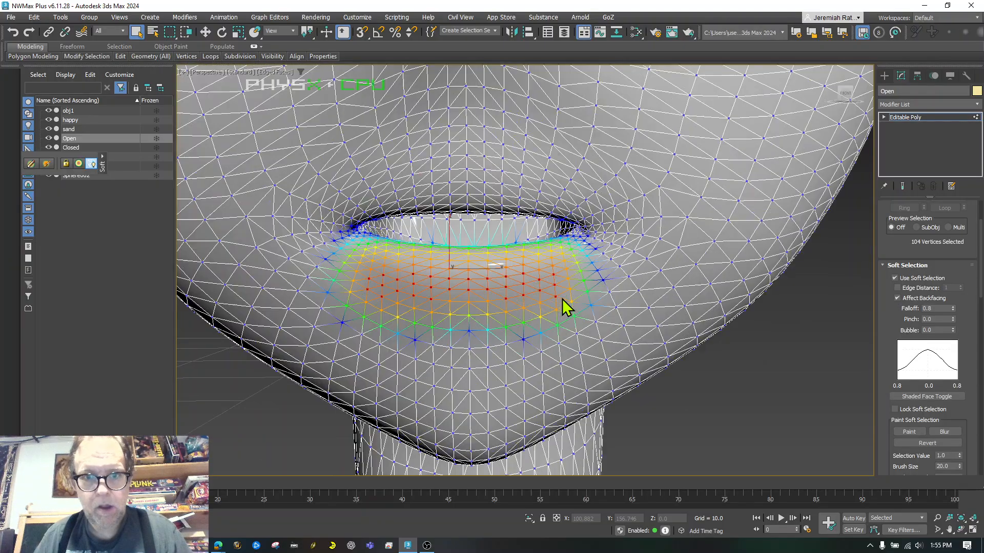
{"action": "left_click", "coordinate": [205, 32]}
{"action": "mouse_move", "coordinate": [450, 237]}
{"action": "left_mouse_down"}
{"action": "mouse_move", "coordinate": [451, 277]}
{"action": "mouse_move", "coordinate": [450, 253]}
{"action": "left_mouse_up"}
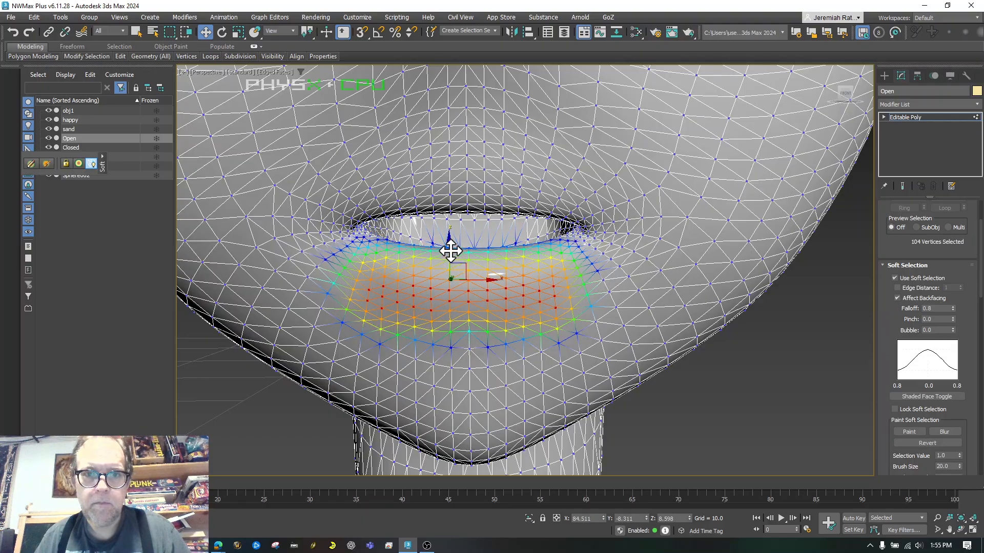
{"action": "left_click", "coordinate": [501, 287]}
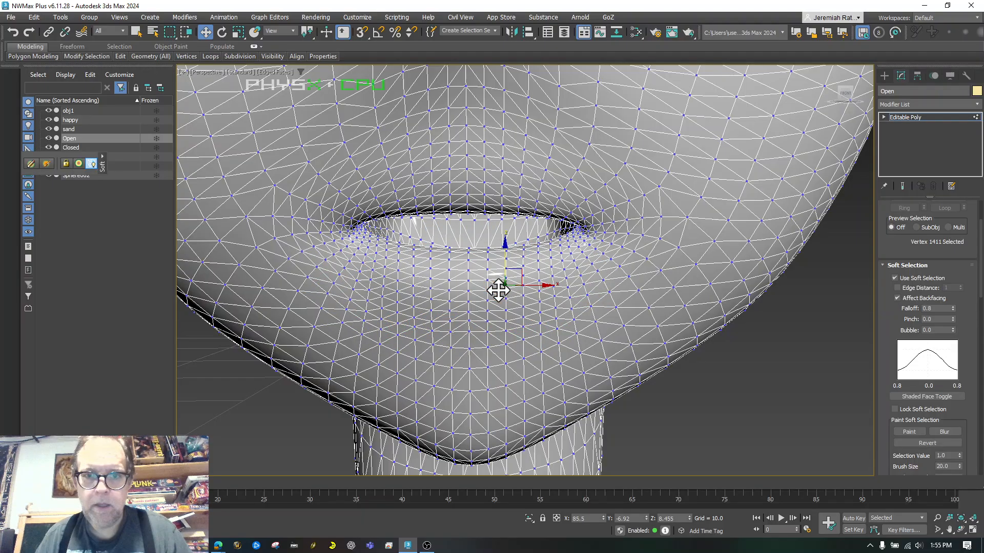
Start the mouth-rim selection with lip vertices, widen the falloff to 2.0, and add both corners
{"action": "left_click", "coordinate": [467, 252]}
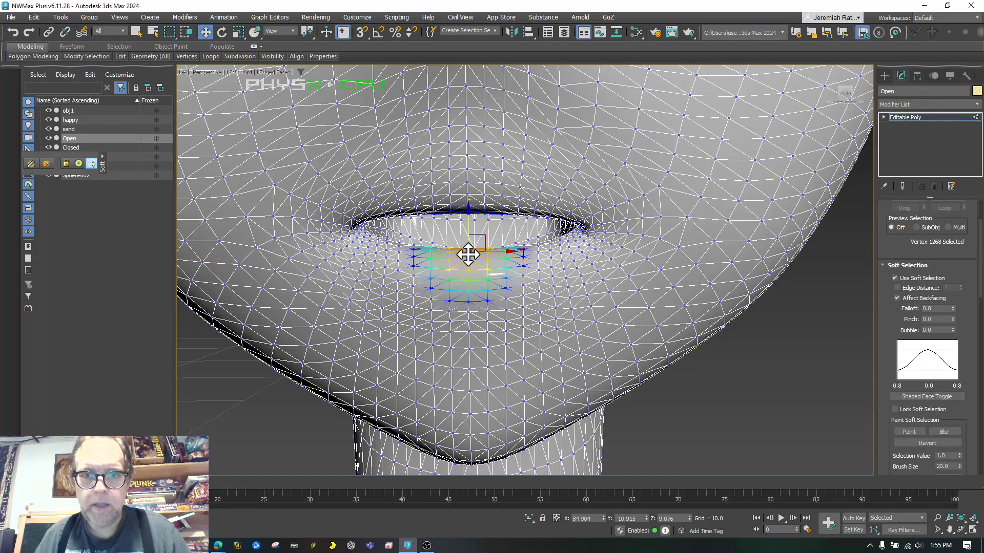
{"action": "left_click", "coordinate": [466, 208], "text": "ctrl"}
{"action": "left_click_drag", "start_coordinate": [953, 308], "coordinate": [946, 245]}
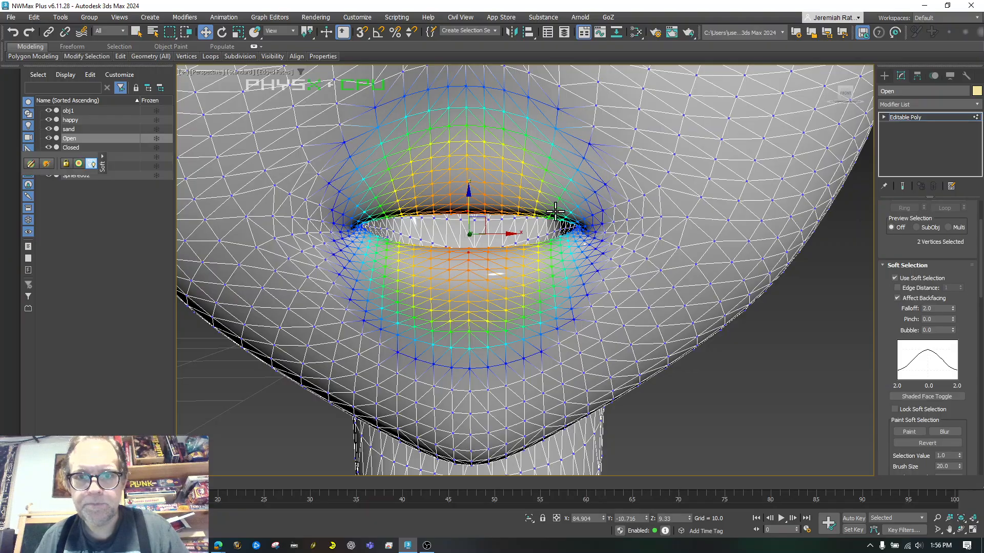
{"action": "left_click", "coordinate": [582, 230], "text": "ctrl"}
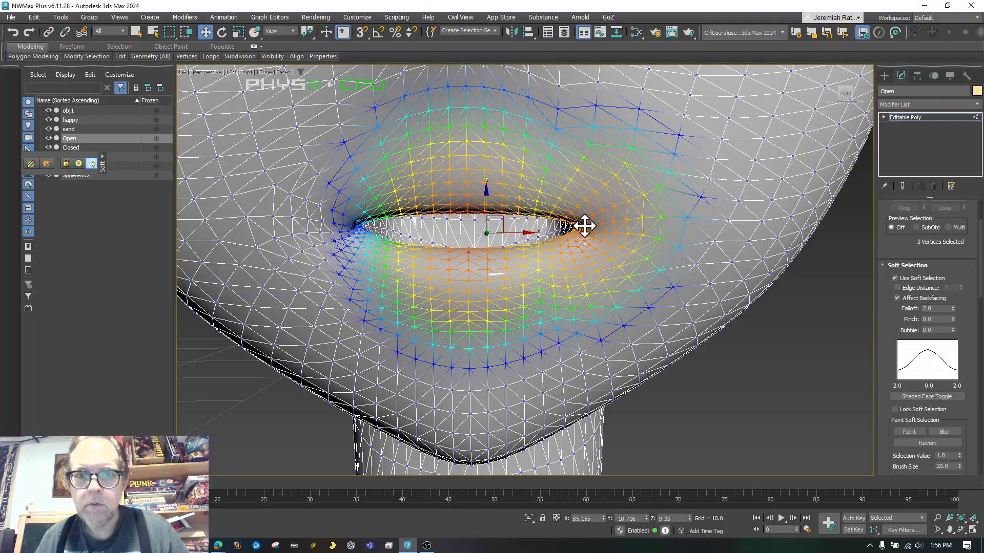
{"action": "left_click", "coordinate": [350, 226], "text": "ctrl"}
{"action": "left_click", "coordinate": [403, 211], "text": "ctrl"}
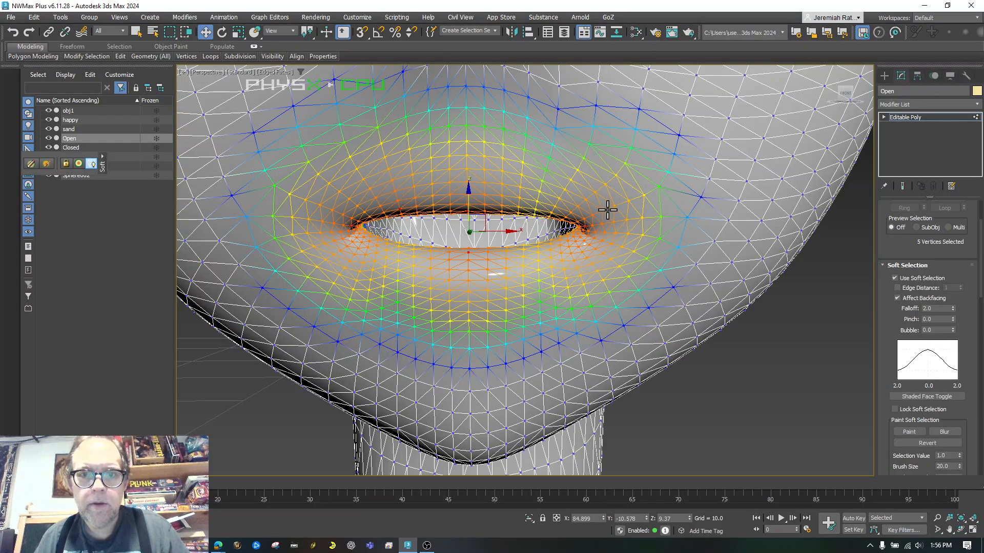
Add the remaining upper and lower lip-rim vertices, undoing one stray pick
{"action": "left_click", "coordinate": [536, 209], "text": "ctrl"}
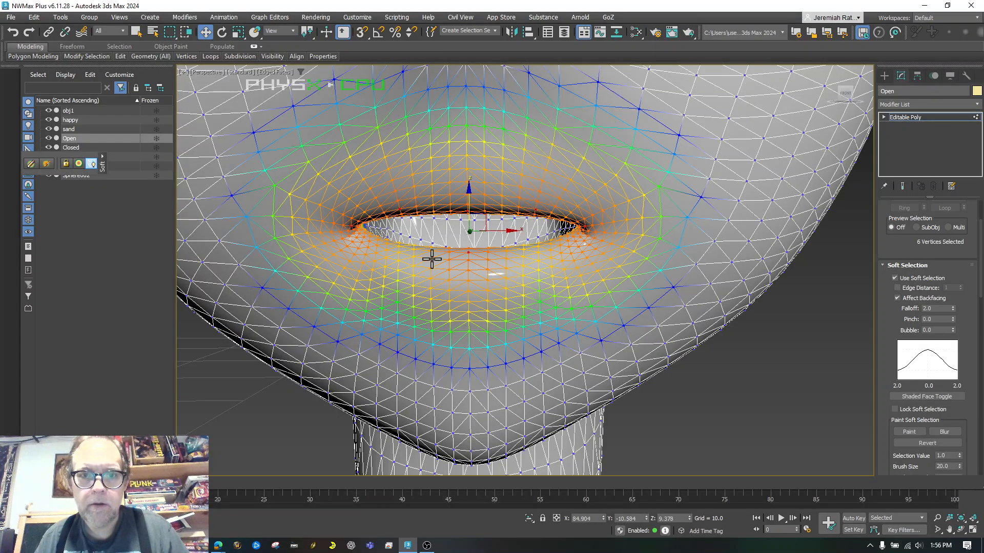
{"action": "left_click", "coordinate": [396, 257], "text": "ctrl"}
{"action": "key", "text": "ctrl+z"}
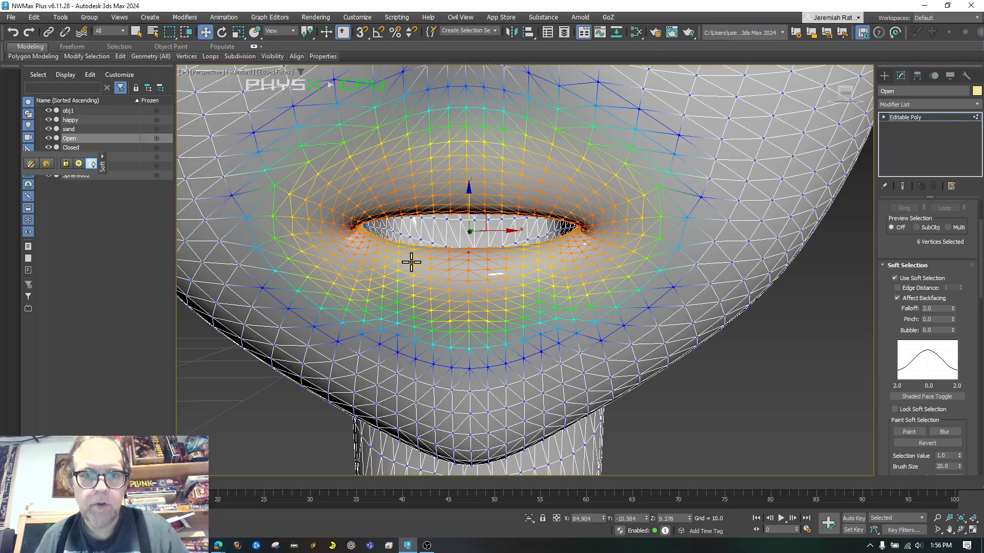
{"action": "left_click", "coordinate": [413, 256], "text": "ctrl"}
{"action": "left_click", "coordinate": [537, 261], "text": "ctrl"}
{"action": "left_click", "coordinate": [449, 261], "text": "ctrl"}
{"action": "left_click", "coordinate": [505, 259], "text": "ctrl"}
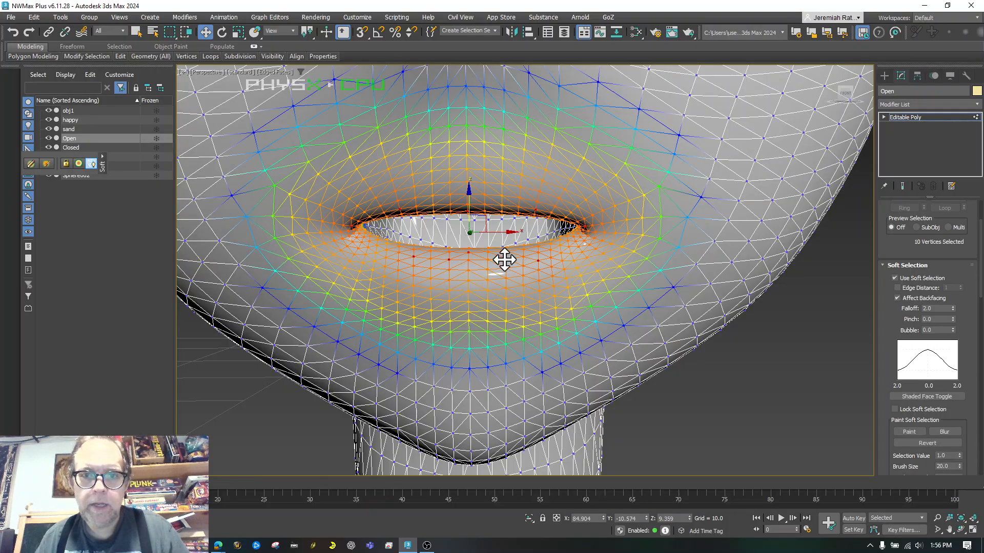
{"action": "left_click", "coordinate": [528, 213], "text": "ctrl"}
{"action": "left_click", "coordinate": [558, 210], "text": "ctrl"}
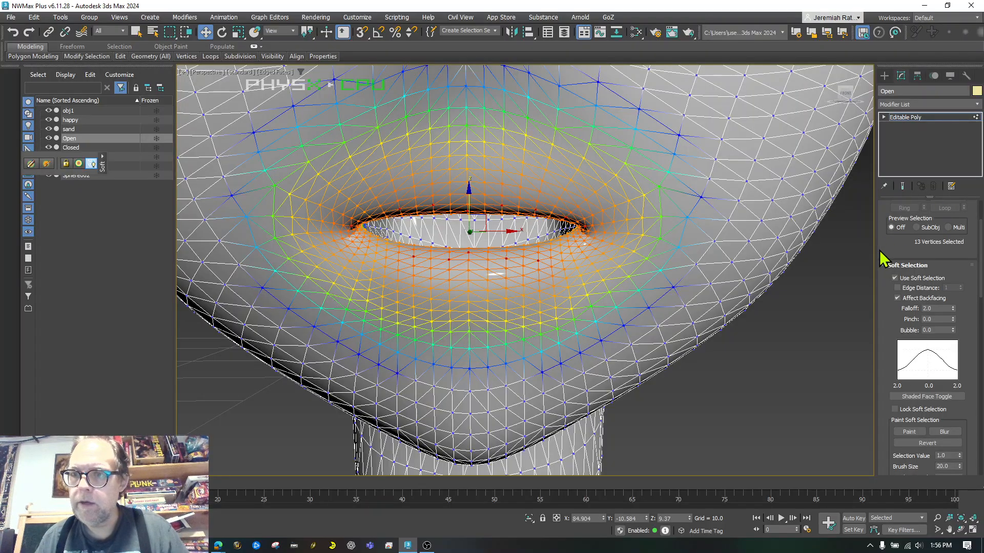
{"action": "scroll", "coordinate": [881, 251], "scroll_direction": "up", "scroll_amount": 3}
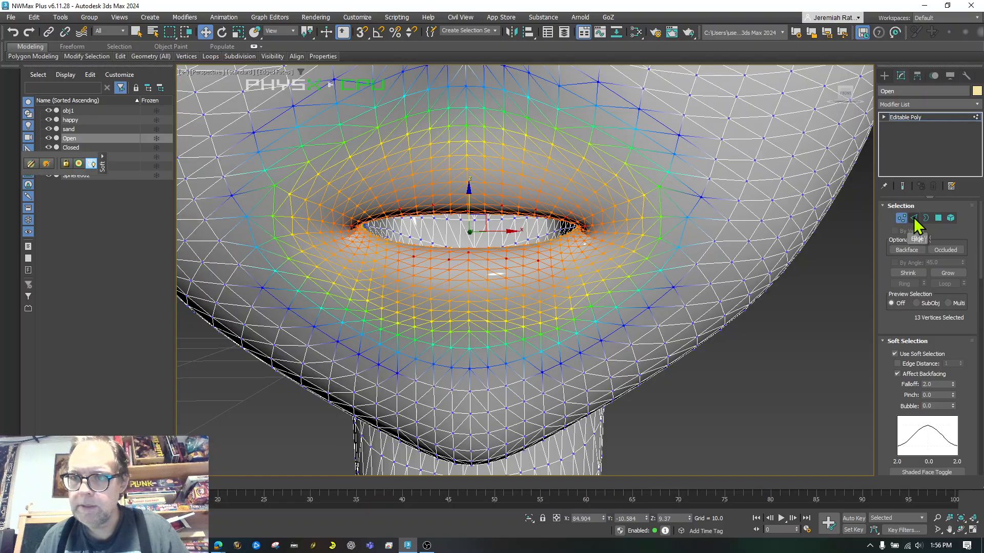
Switch to Edge level, try selecting mouth edges and a Ring, then clear the edge selection
{"action": "left_click", "coordinate": [913, 218]}
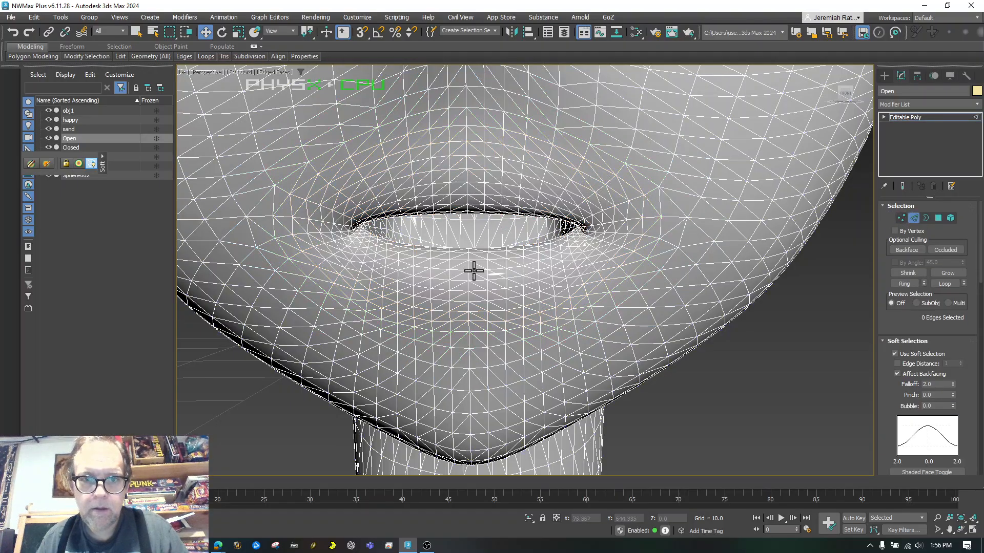
{"action": "left_click", "coordinate": [460, 252]}
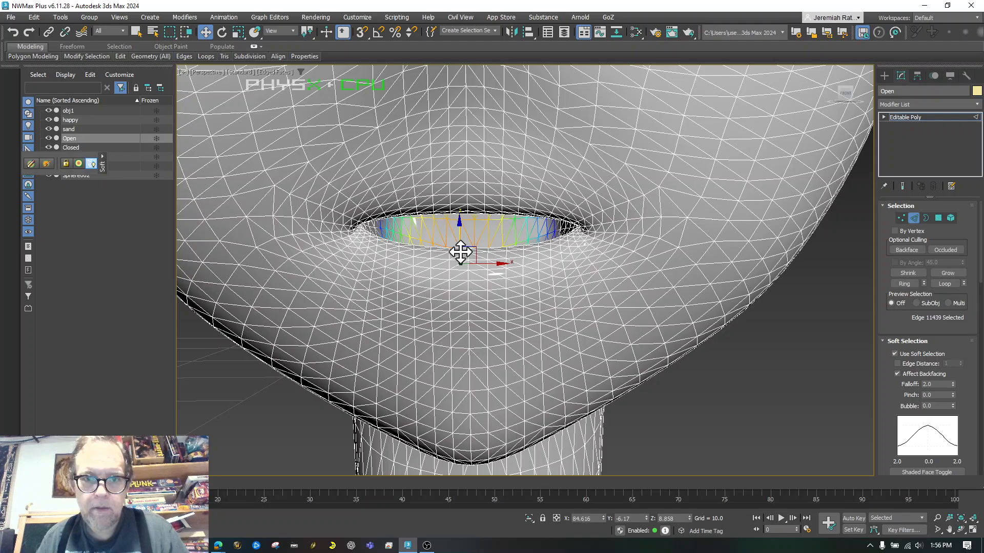
{"action": "scroll", "coordinate": [493, 272], "scroll_direction": "up", "scroll_amount": 8}
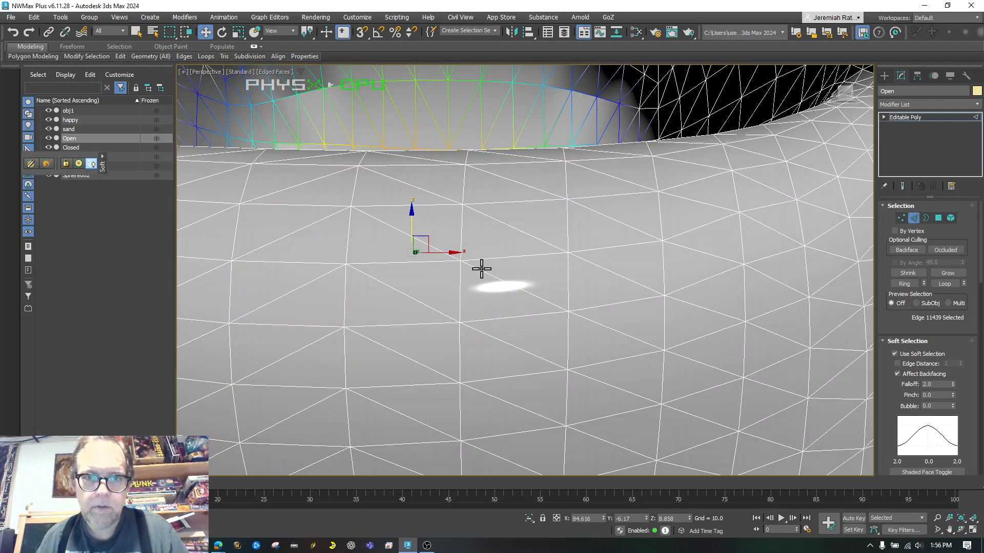
{"action": "left_click", "coordinate": [393, 164]}
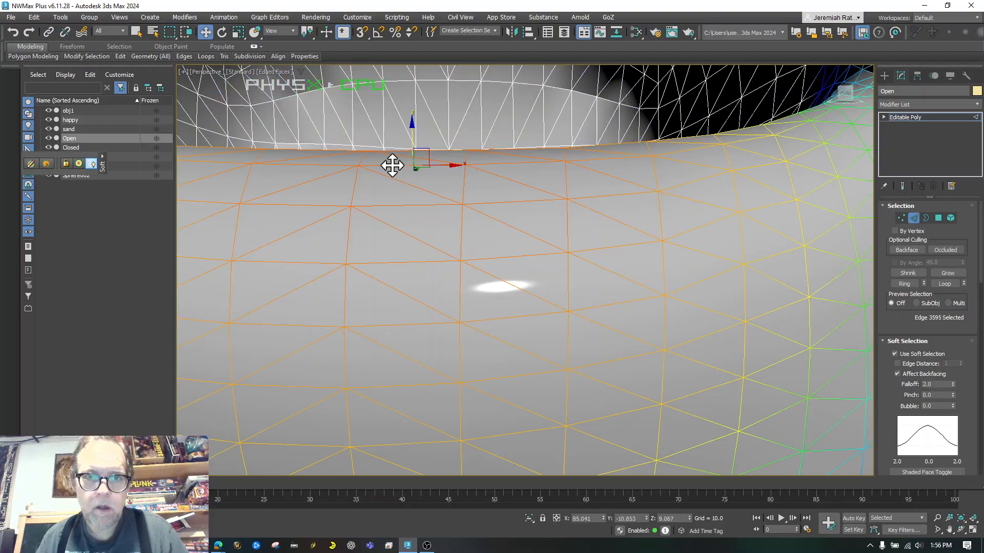
{"action": "scroll", "coordinate": [410, 213], "scroll_direction": "down", "scroll_amount": 8}
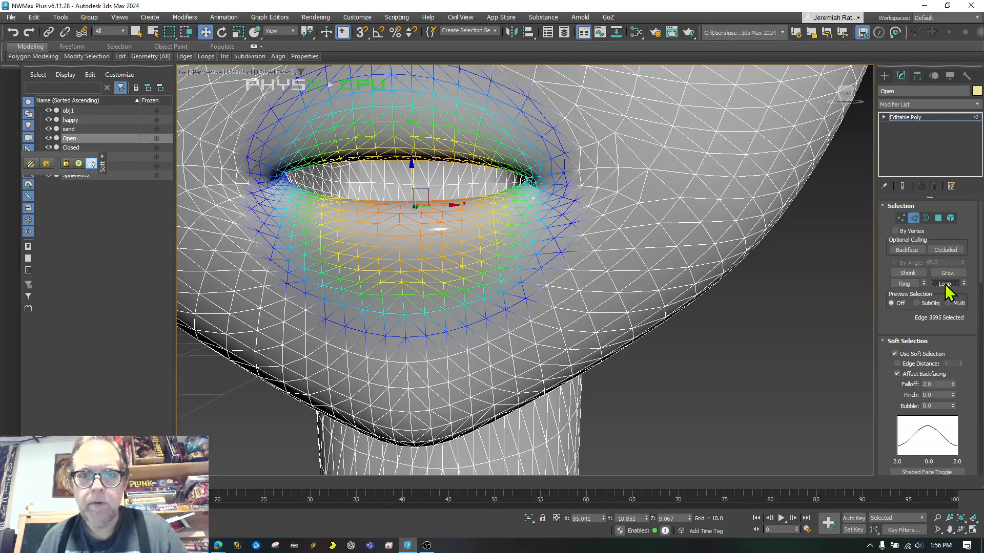
{"action": "left_click", "coordinate": [903, 285]}
{"action": "left_click", "coordinate": [748, 334]}
{"action": "scroll", "coordinate": [748, 334], "scroll_direction": "down", "scroll_amount": 5}
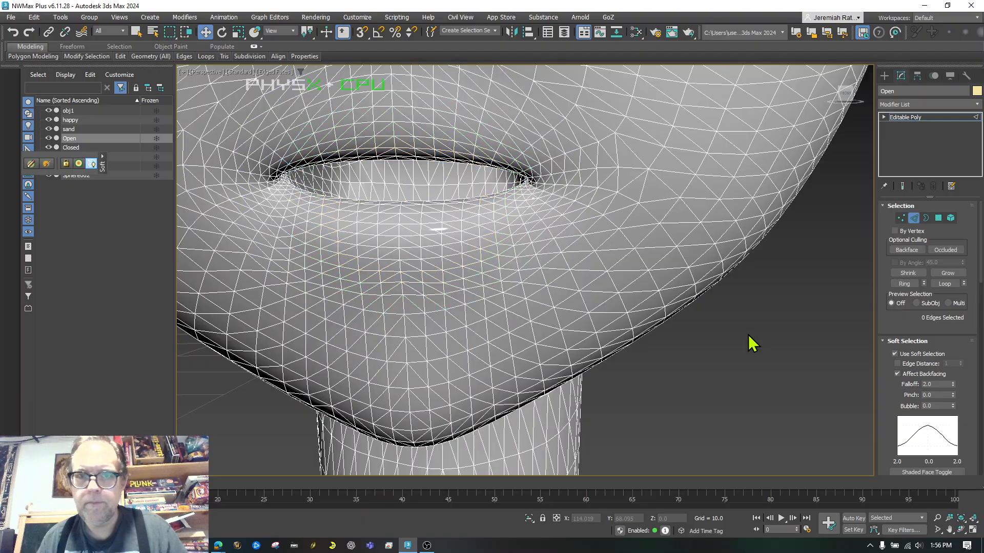
{"action": "scroll", "coordinate": [731, 286], "scroll_direction": "up", "scroll_amount": 5}
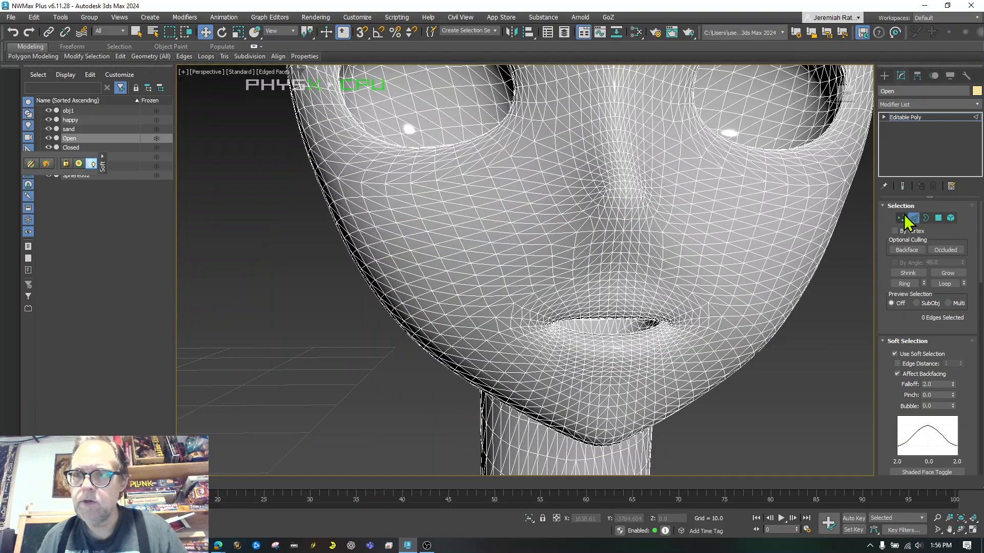
Return to Vertex level, centre the mouth in view, and set the soft-selection falloff to 3.14
{"action": "left_click", "coordinate": [900, 217]}
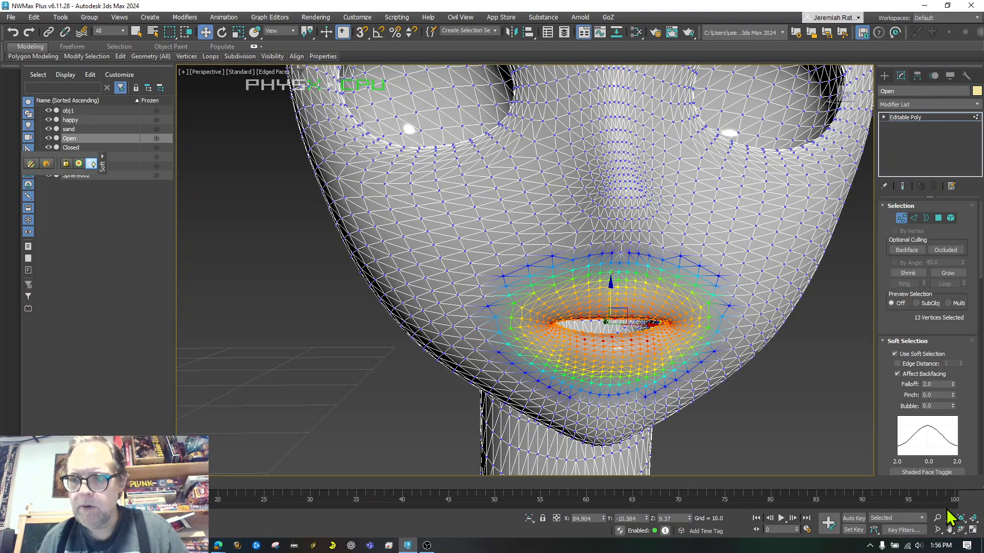
{"action": "left_click", "coordinate": [949, 530]}
{"action": "left_click_drag", "start_coordinate": [689, 338], "coordinate": [534, 228]}
{"action": "scroll", "coordinate": [534, 228], "scroll_direction": "up", "scroll_amount": 5}
{"action": "scroll", "coordinate": [533, 227], "scroll_direction": "down", "scroll_amount": 5}
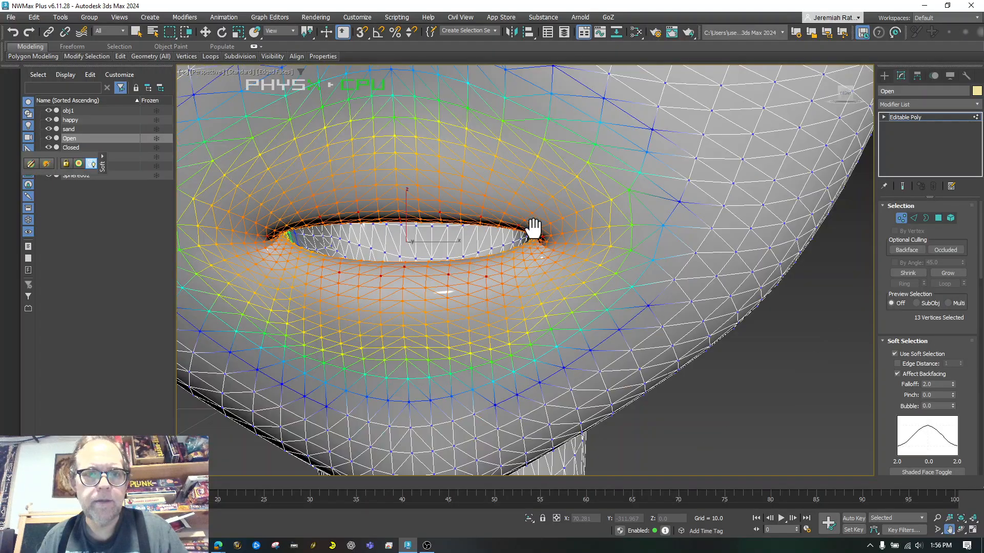
{"action": "left_click", "coordinate": [206, 31]}
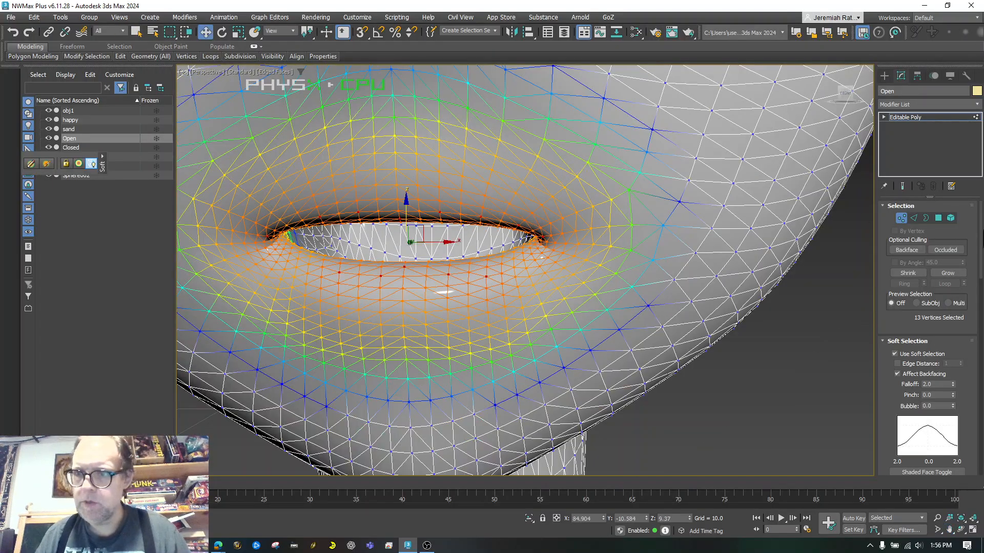
{"action": "left_click_drag", "start_coordinate": [954, 385], "coordinate": [952, 365]}
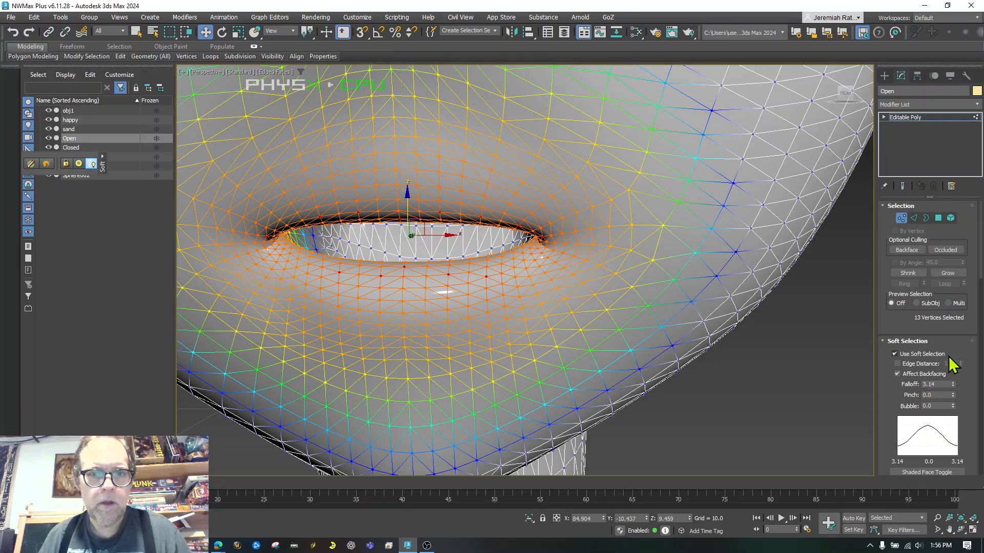
Try uniformly scaling up the soft-selected mouth vertices, then undo the scale
{"action": "left_click", "coordinate": [239, 32]}
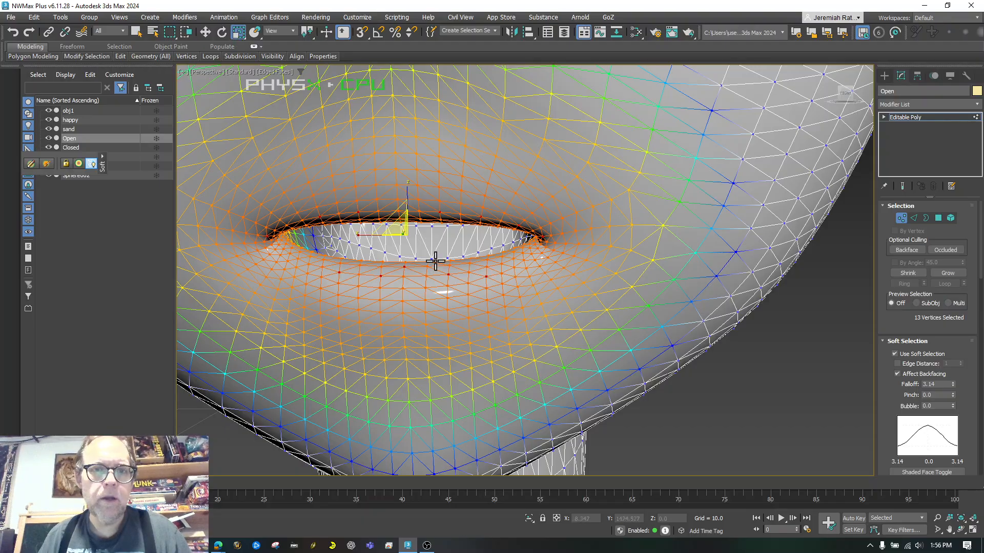
{"action": "mouse_move", "coordinate": [401, 227]}
{"action": "left_mouse_down"}
{"action": "mouse_move", "coordinate": [396, 207]}
{"action": "mouse_move", "coordinate": [396, 223]}
{"action": "left_mouse_up"}
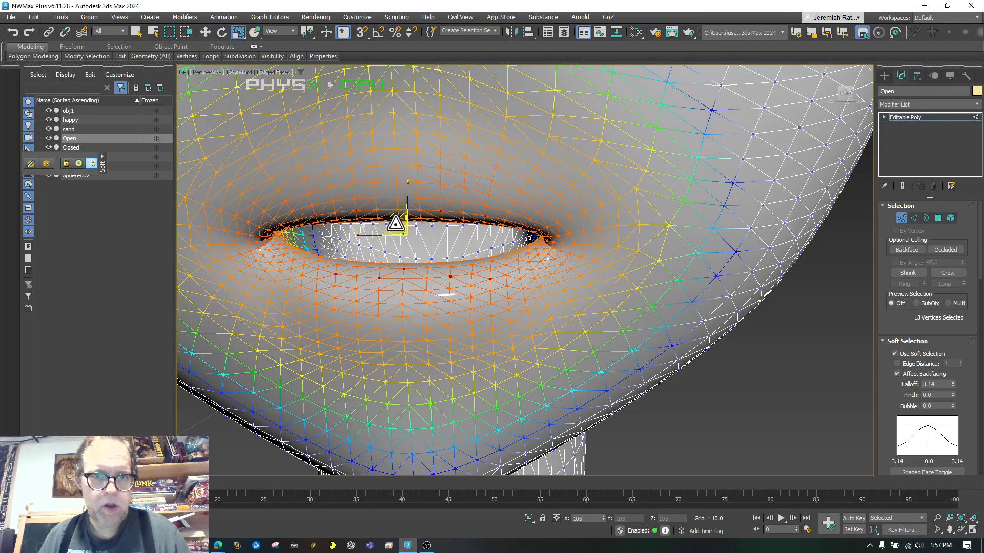
{"action": "key", "text": "ctrl+z"}
{"action": "scroll", "coordinate": [409, 182], "scroll_direction": "down", "scroll_amount": 3}
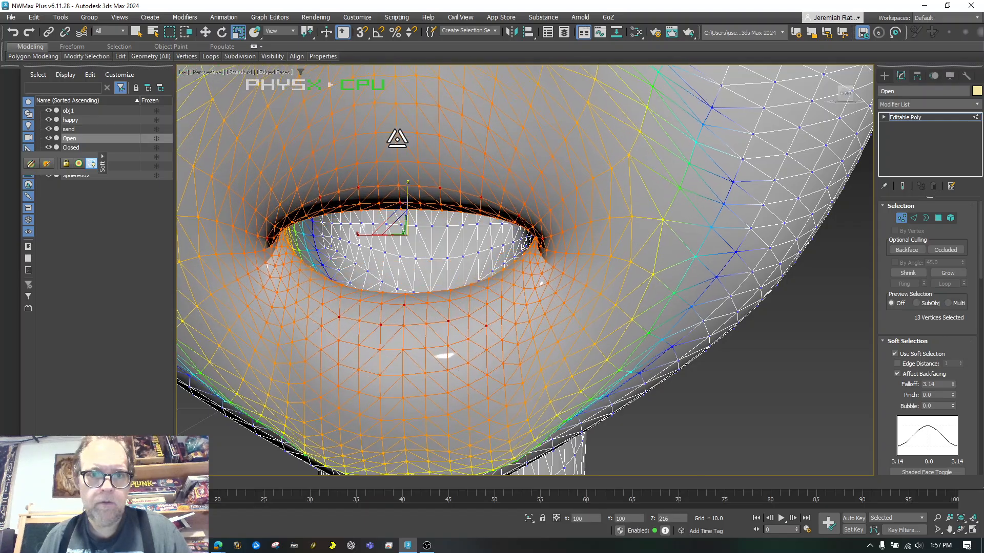
{"action": "scroll", "coordinate": [399, 183], "scroll_direction": "down", "scroll_amount": 2}
{"action": "scroll", "coordinate": [400, 180], "scroll_direction": "up", "scroll_amount": 2}
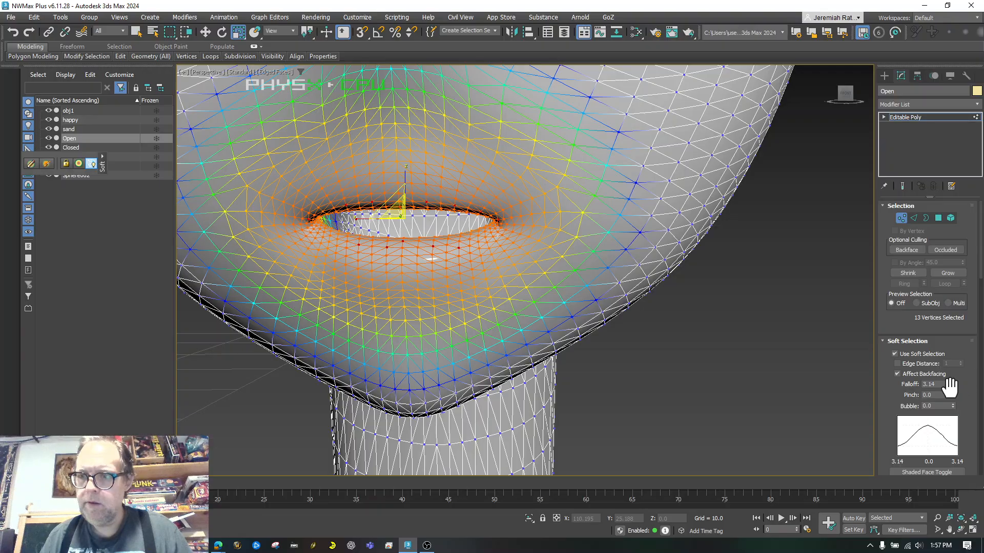
Set the soft-selection falloff to 2.071 and stretch the mouth opening taller along Z
{"action": "left_click_drag", "start_coordinate": [952, 386], "coordinate": [950, 424]}
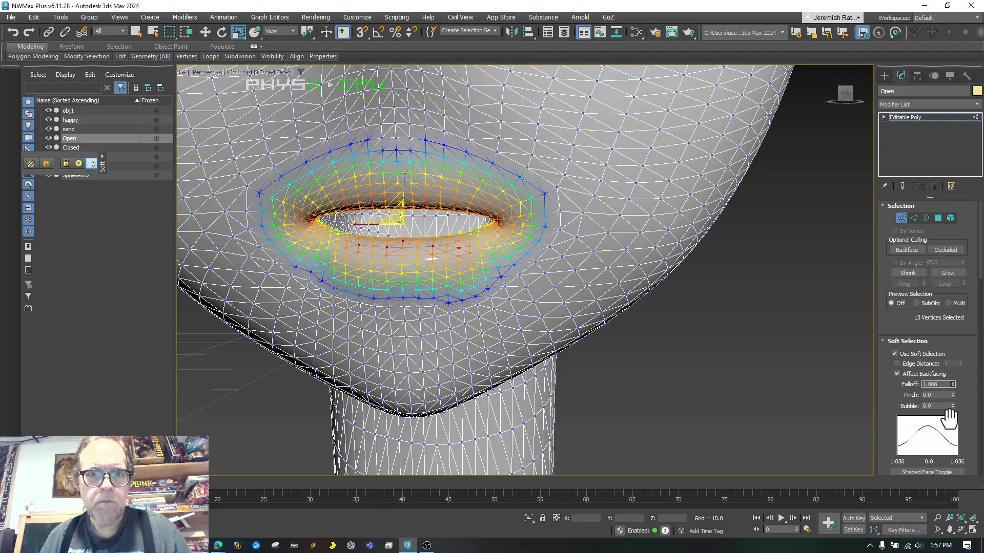
{"action": "mouse_move", "coordinate": [404, 173]}
{"action": "left_mouse_down"}
{"action": "mouse_move", "coordinate": [401, 151]}
{"action": "mouse_move", "coordinate": [396, 172]}
{"action": "left_mouse_up"}
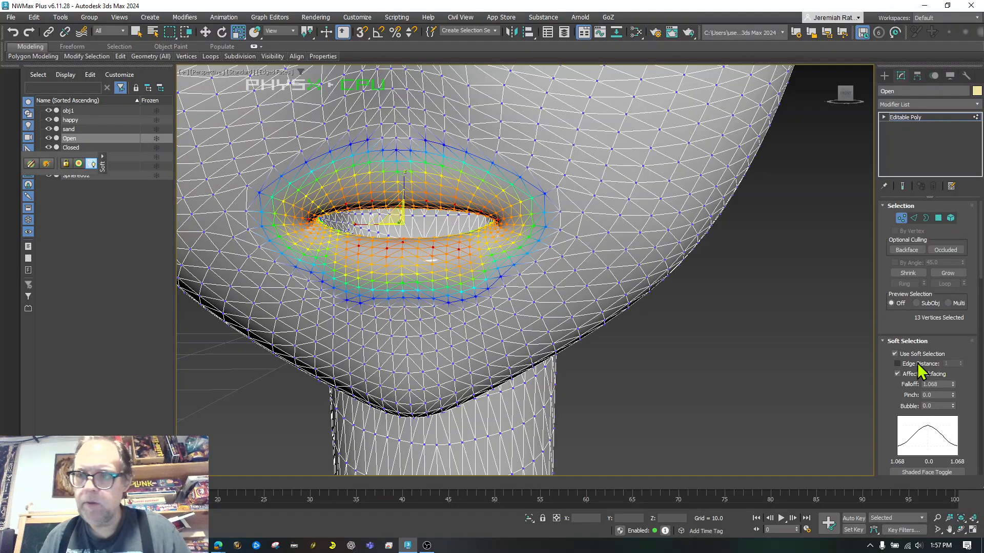
{"action": "left_click_drag", "start_coordinate": [952, 384], "coordinate": [942, 334]}
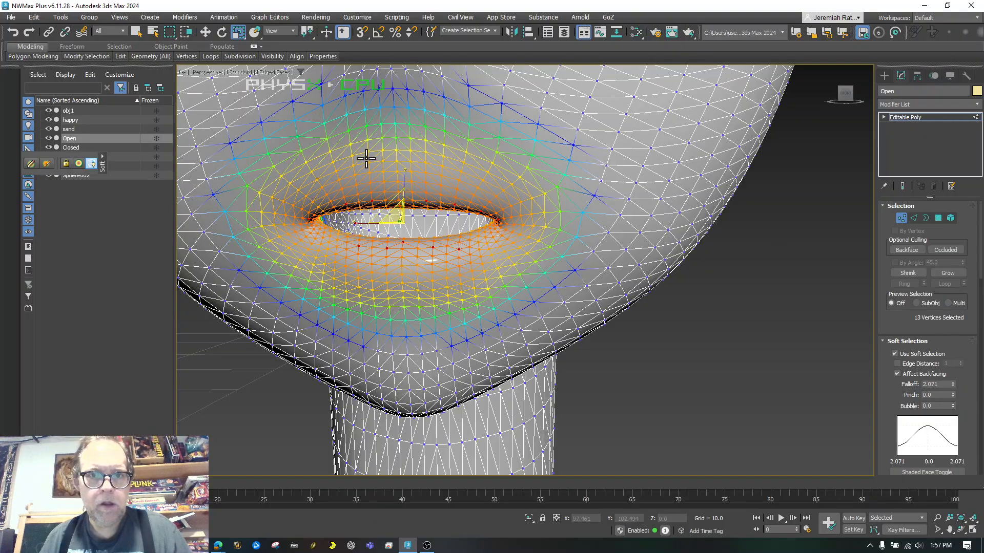
{"action": "mouse_move", "coordinate": [402, 174]}
{"action": "left_mouse_down"}
{"action": "mouse_move", "coordinate": [397, 145]}
{"action": "mouse_move", "coordinate": [396, 157]}
{"action": "left_mouse_up"}
Select the upper-lip and left mouth-corner vertices and raise the upper lip along Z
{"action": "key", "text": "w"}
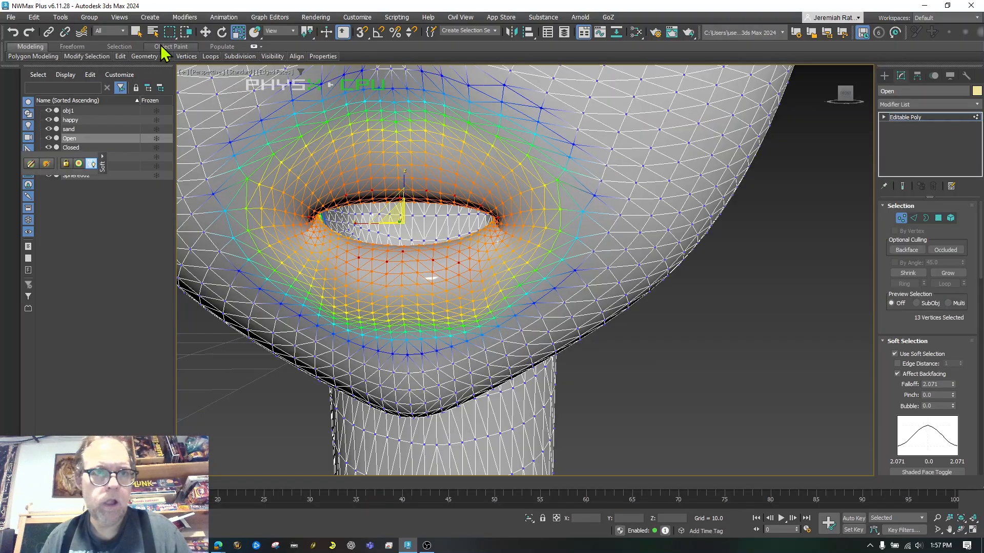
{"action": "left_click", "coordinate": [205, 32]}
{"action": "left_click", "coordinate": [387, 199]}
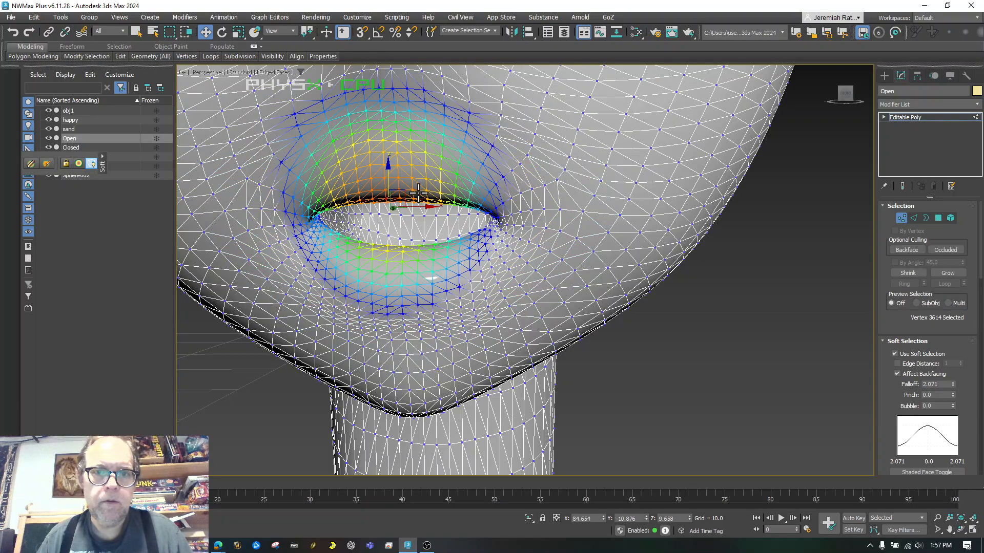
{"action": "left_click", "coordinate": [416, 199], "text": "ctrl"}
{"action": "left_click_drag", "start_coordinate": [443, 199], "coordinate": [452, 200]}
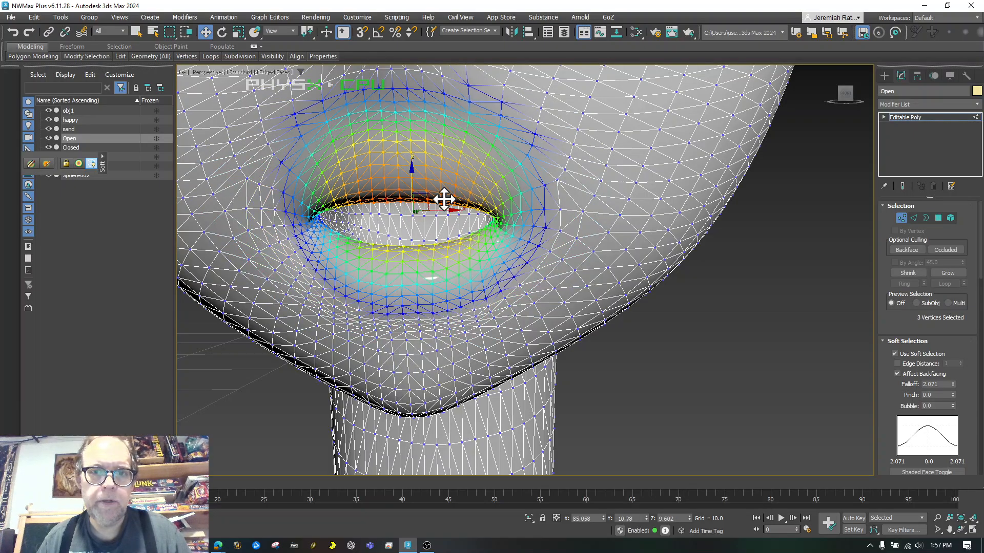
{"action": "left_click", "coordinate": [348, 202], "text": "ctrl"}
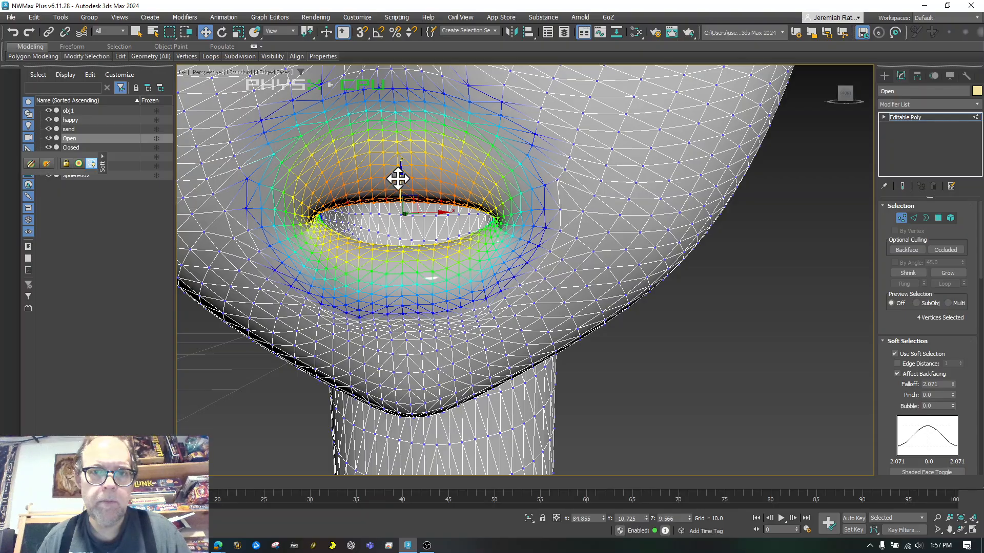
{"action": "left_click_drag", "start_coordinate": [399, 180], "coordinate": [395, 149]}
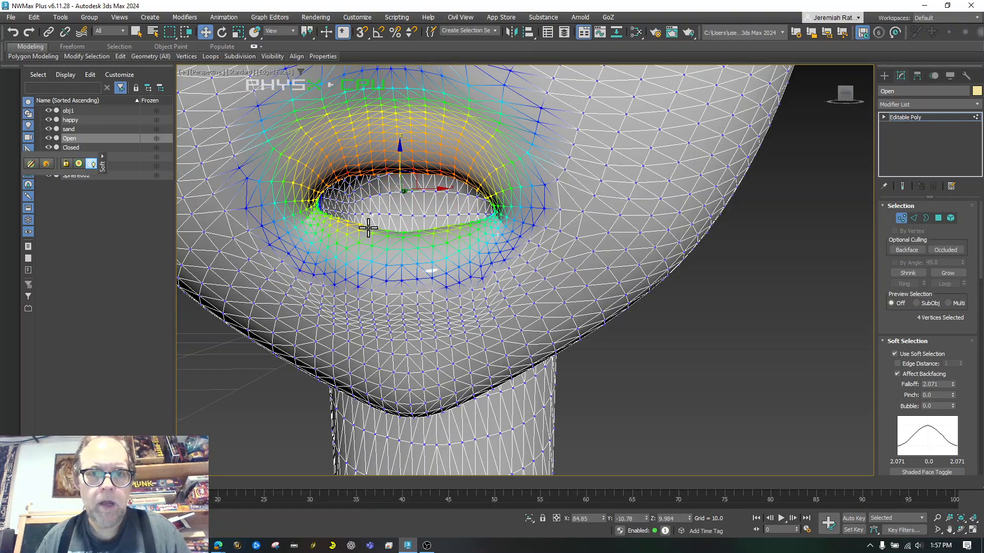
Try pulling three lower-lip vertices down, then undo that move
{"action": "left_click", "coordinate": [358, 242]}
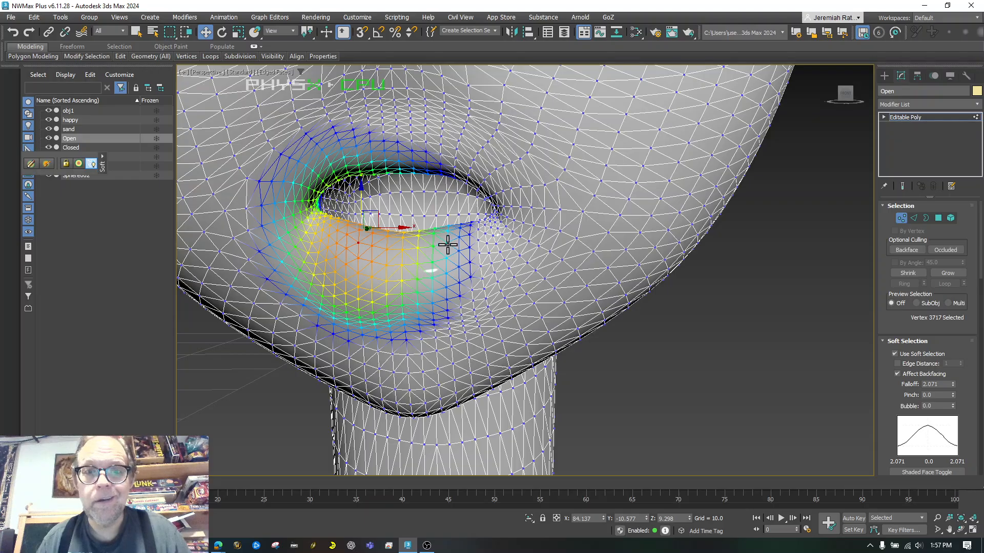
{"action": "left_click", "coordinate": [447, 245], "text": "ctrl"}
{"action": "left_click", "coordinate": [403, 250], "text": "ctrl"}
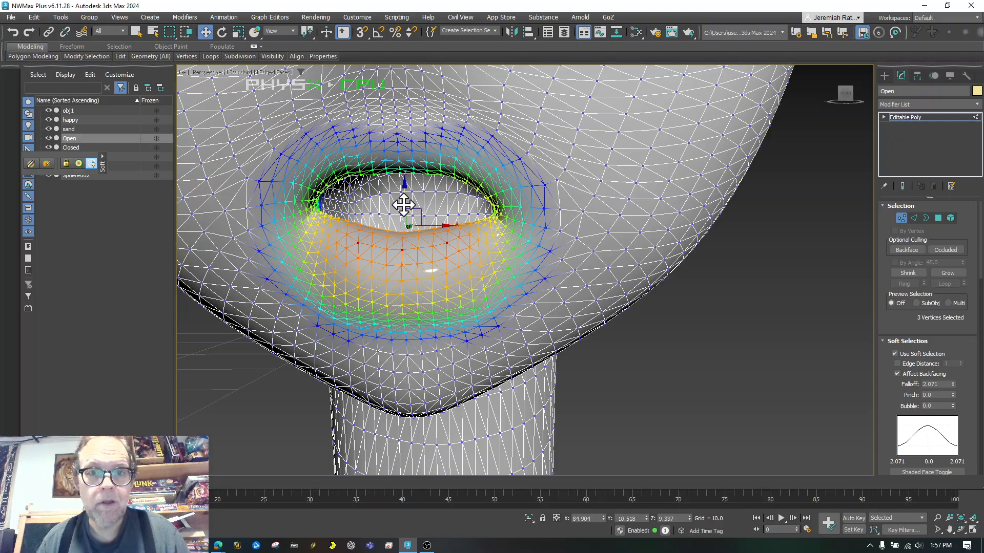
{"action": "mouse_move", "coordinate": [406, 191]}
{"action": "left_mouse_down"}
{"action": "mouse_move", "coordinate": [404, 224]}
{"action": "mouse_move", "coordinate": [404, 197]}
{"action": "left_mouse_up"}
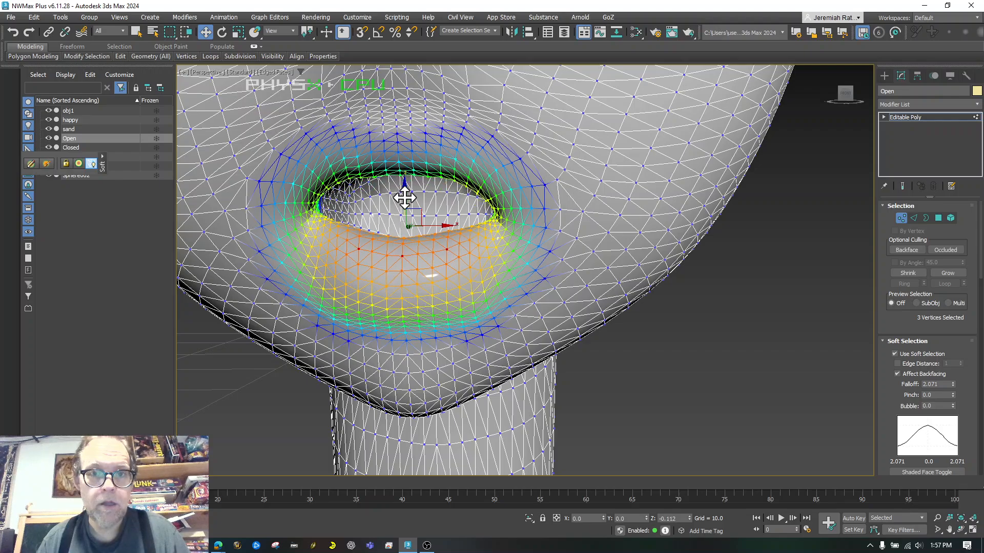
{"action": "key", "text": "ctrl+z"}
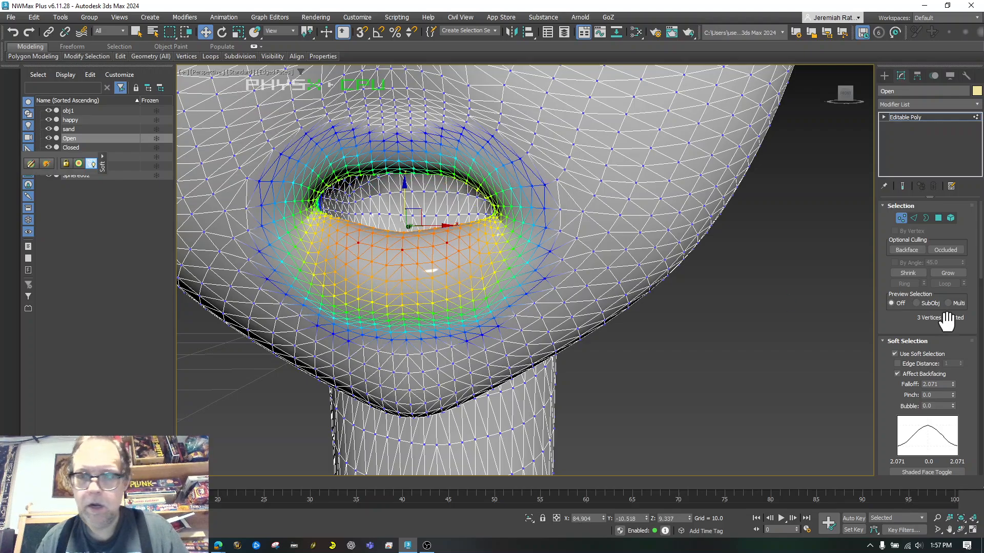
Set the falloff to 1.036 and pull the lower-lip vertices down along Z
{"action": "left_click", "coordinate": [951, 382]}
{"action": "left_click_drag", "start_coordinate": [945, 395], "coordinate": [946, 412]}
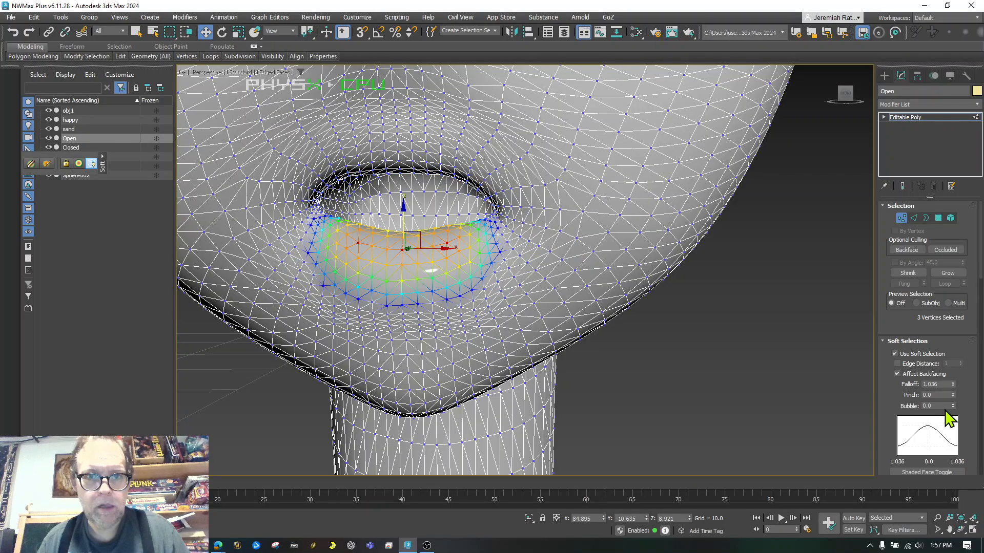
{"action": "mouse_move", "coordinate": [404, 211]}
{"action": "left_mouse_down"}
{"action": "mouse_move", "coordinate": [402, 251]}
{"action": "mouse_move", "coordinate": [402, 226]}
{"action": "left_mouse_up"}
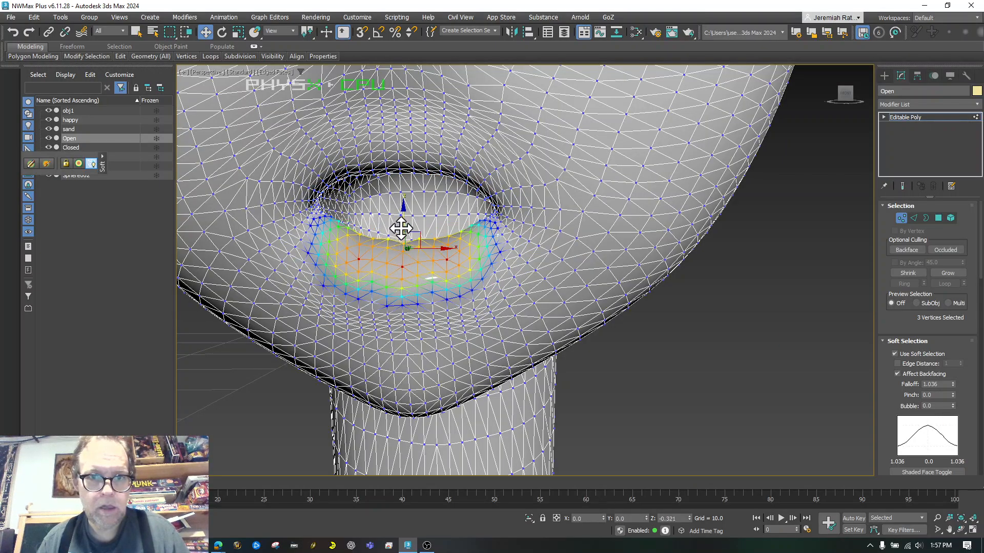
{"action": "scroll", "coordinate": [351, 263], "scroll_direction": "up", "scroll_amount": 5}
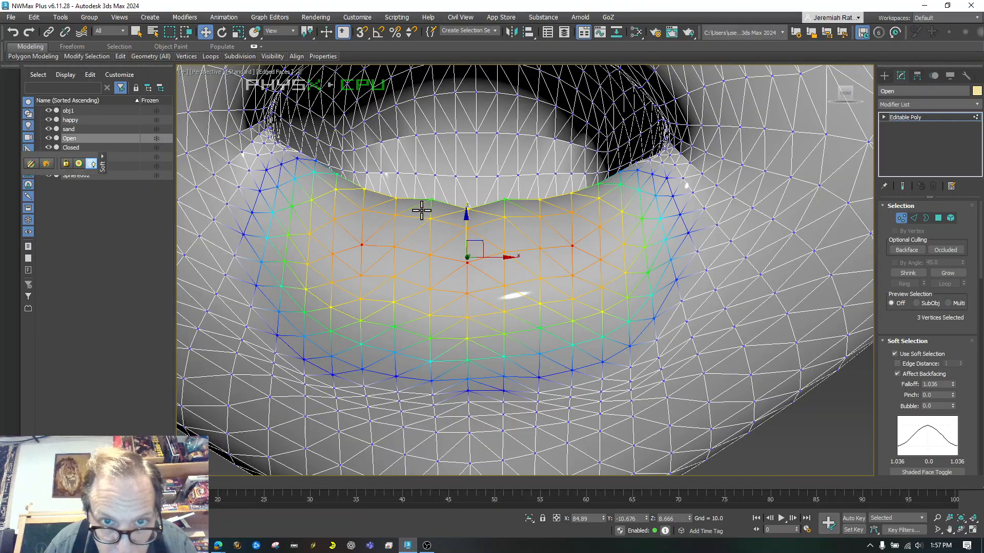
{"action": "left_click", "coordinate": [430, 197]}
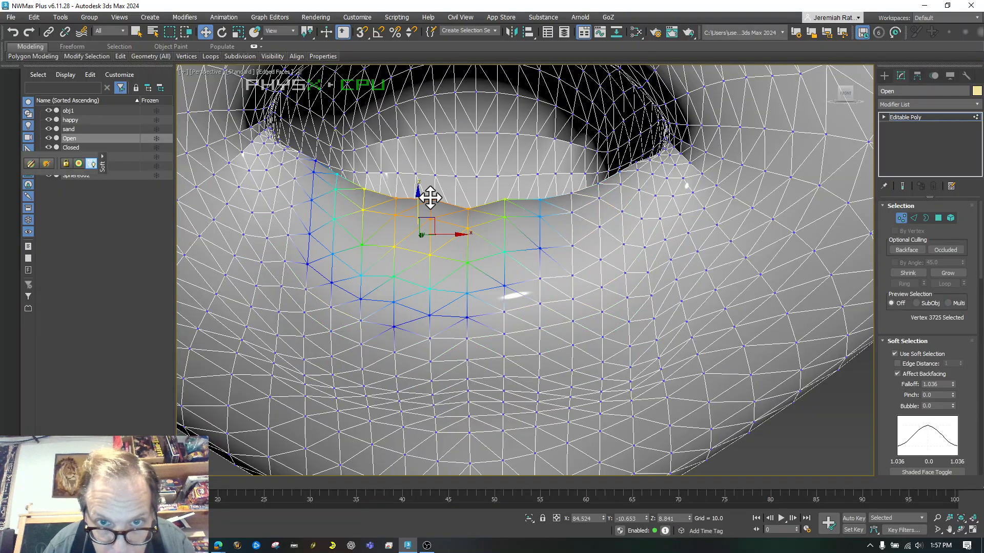
{"action": "left_click", "coordinate": [505, 201], "text": "ctrl"}
{"action": "left_click_drag", "start_coordinate": [465, 197], "coordinate": [462, 244]}
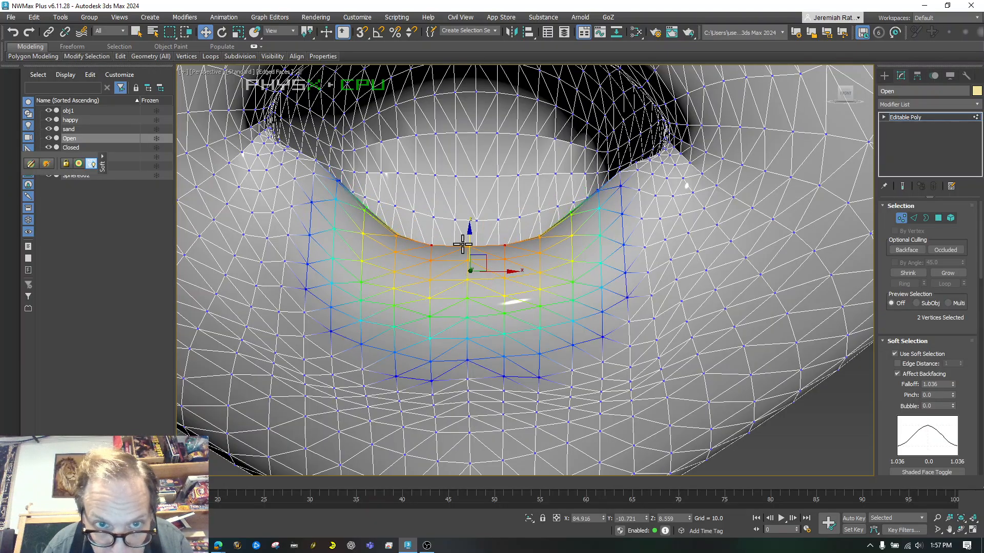
Clear the vertex selection and exit vertex editing on the Open head
{"action": "left_click", "coordinate": [416, 272]}
{"action": "scroll", "coordinate": [417, 272], "scroll_direction": "down", "scroll_amount": 10}
{"action": "scroll", "coordinate": [416, 272], "scroll_direction": "up", "scroll_amount": 5}
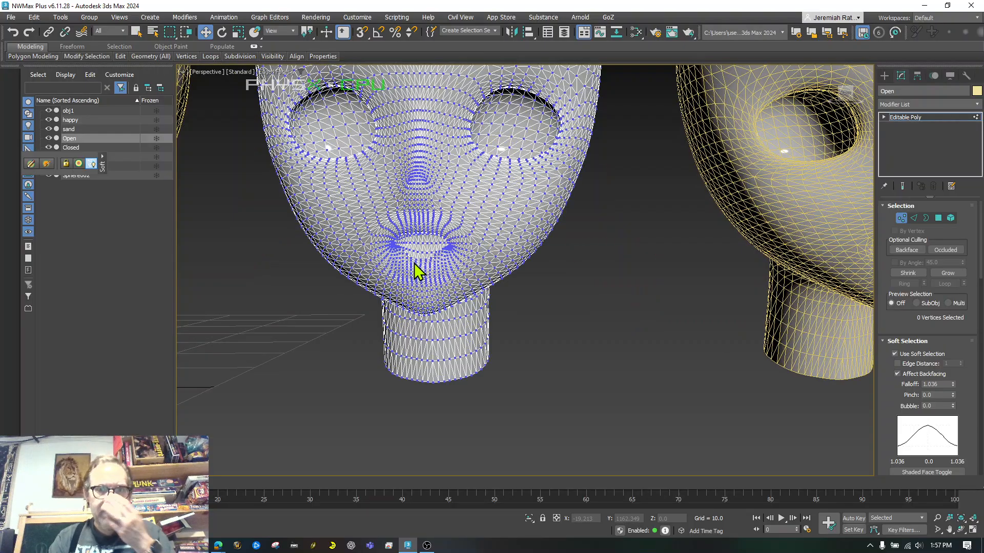
{"action": "scroll", "coordinate": [568, 294], "scroll_direction": "down", "scroll_amount": 7}
{"action": "scroll", "coordinate": [615, 323], "scroll_direction": "down", "scroll_amount": 5}
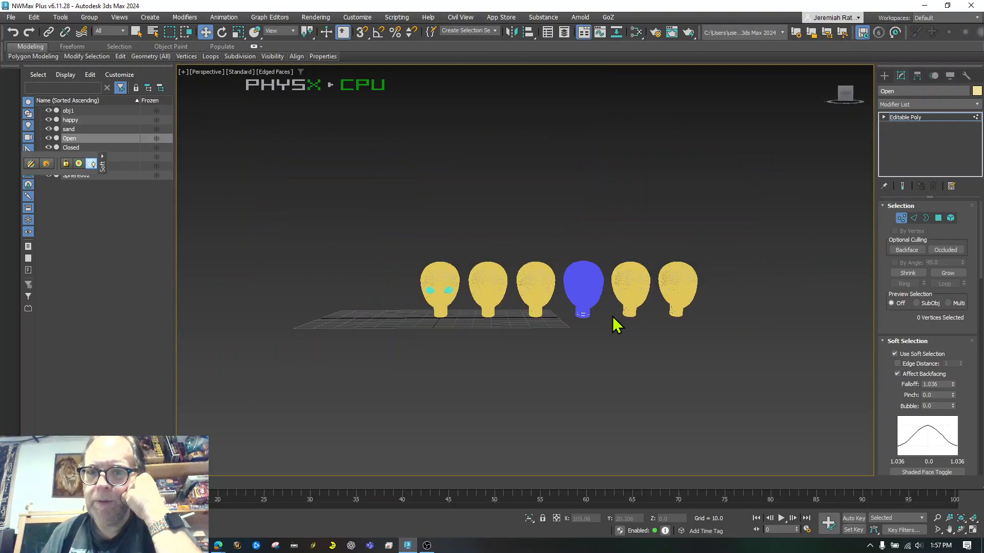
{"action": "scroll", "coordinate": [646, 318], "scroll_direction": "up", "scroll_amount": 10}
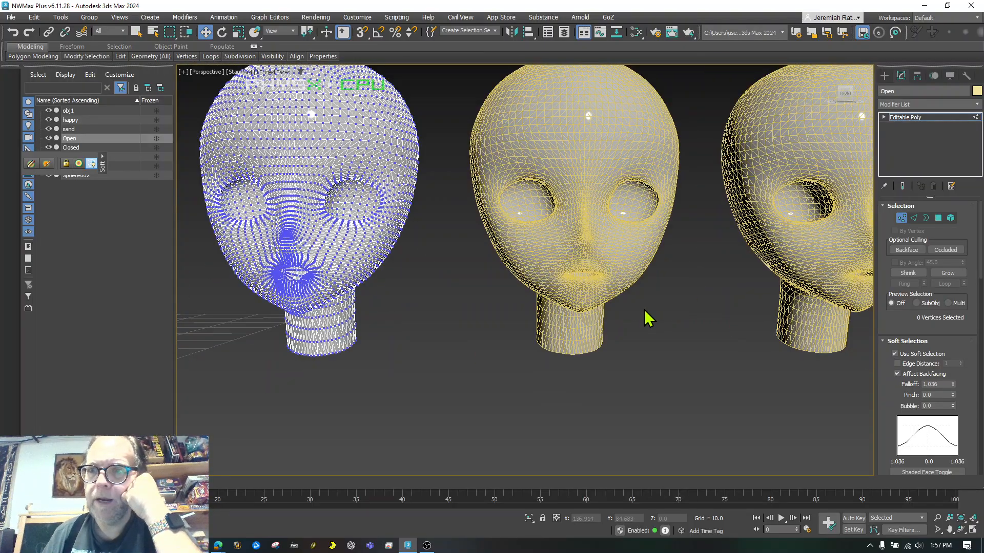
{"action": "left_click", "coordinate": [905, 117]}
Select the Closed head, enter vertex editing, and enable Soft Selection with falloff 5.4
{"action": "left_click", "coordinate": [670, 286]}
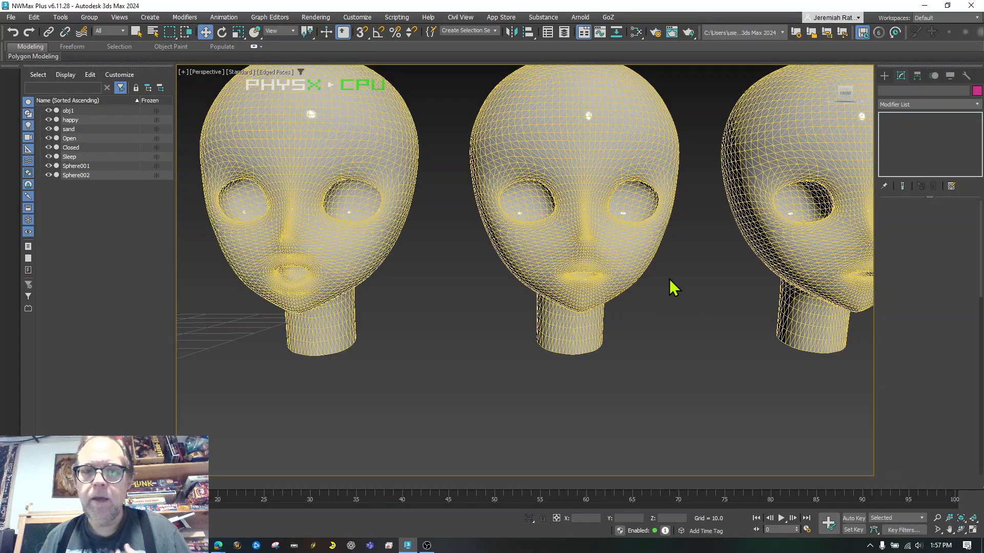
{"action": "left_click", "coordinate": [571, 245]}
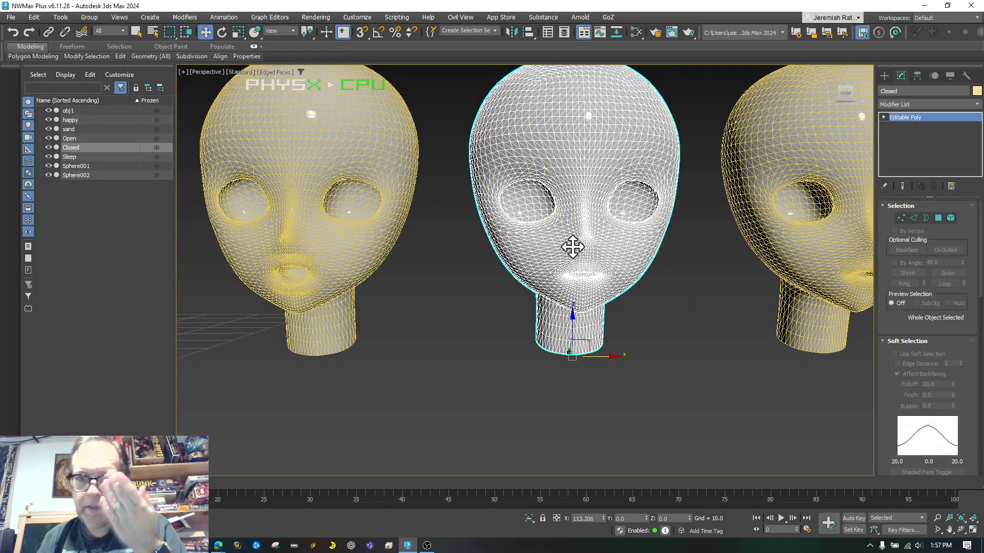
{"action": "left_click", "coordinate": [901, 218]}
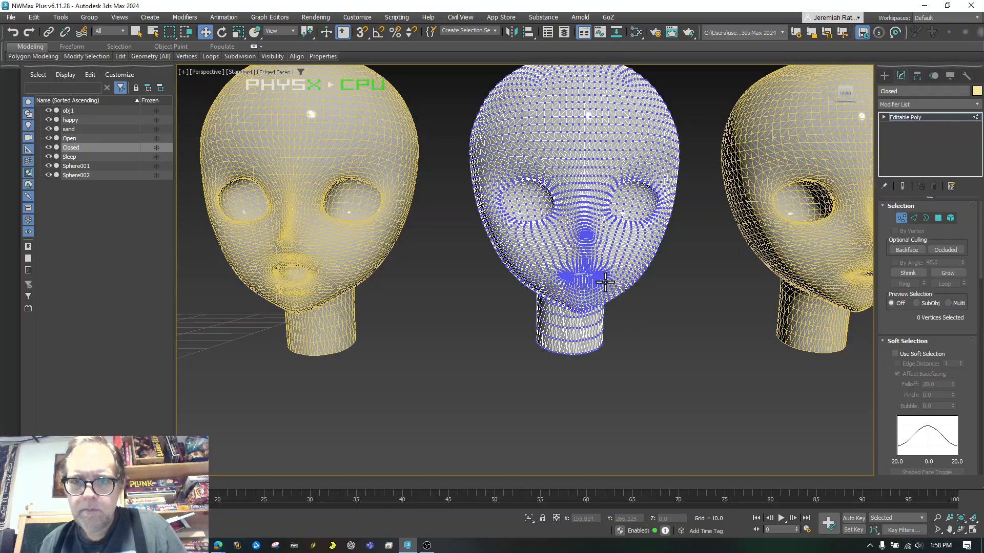
{"action": "scroll", "coordinate": [607, 282], "scroll_direction": "up", "scroll_amount": 10}
{"action": "scroll", "coordinate": [605, 282], "scroll_direction": "up", "scroll_amount": 3}
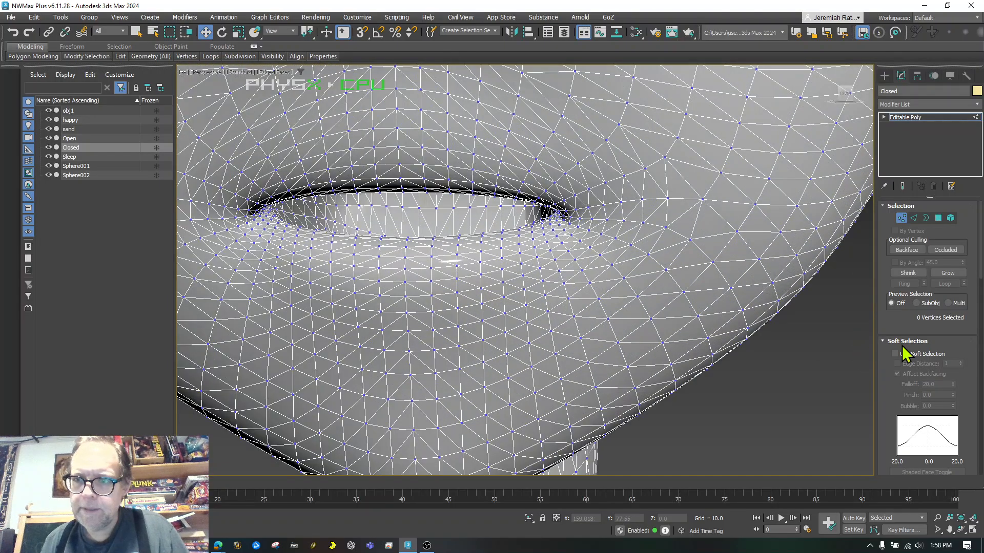
{"action": "left_click", "coordinate": [898, 355]}
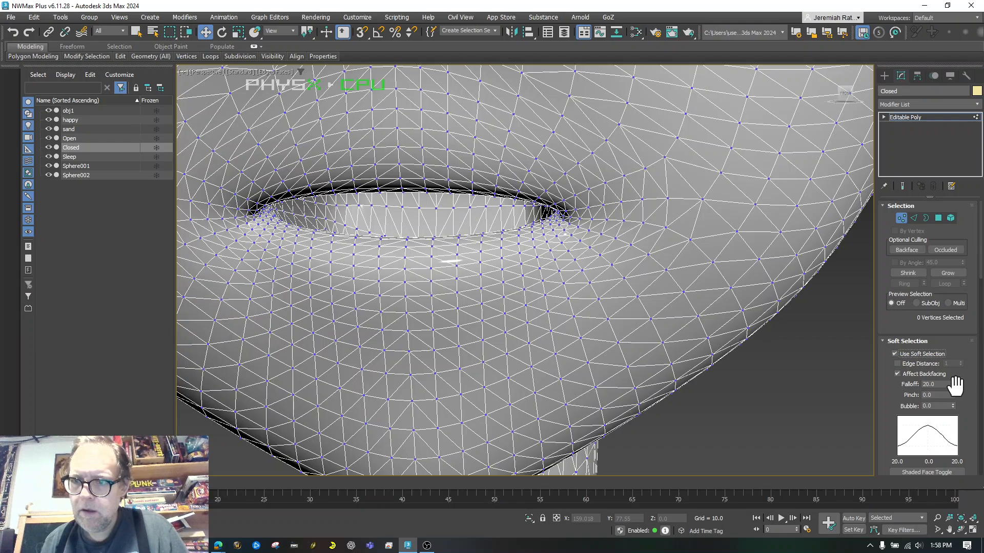
{"action": "left_click_drag", "start_coordinate": [953, 385], "coordinate": [954, 425]}
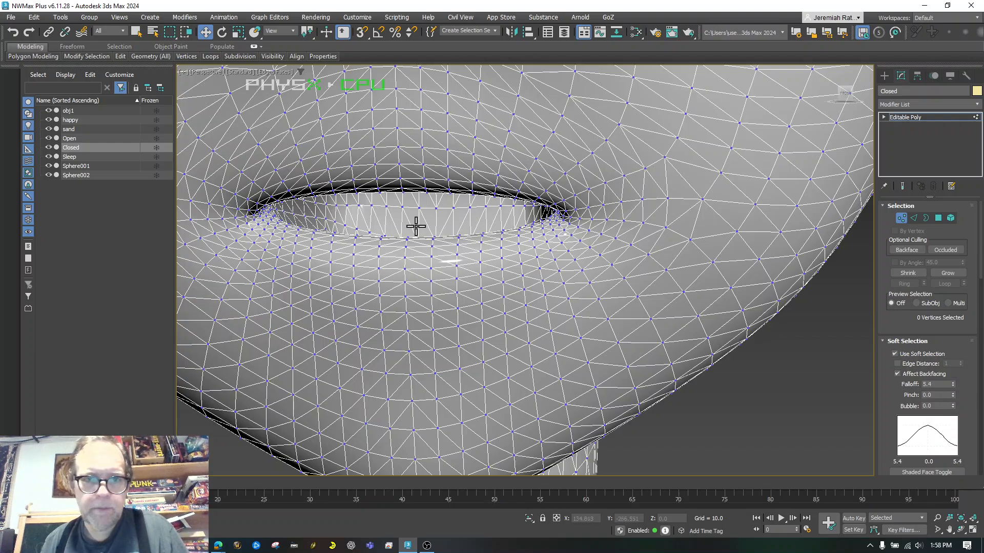
Select an upper- and lower-lip vertex, set falloff to 2.646, and squash them on Z
{"action": "left_click", "coordinate": [406, 240]}
{"action": "left_click", "coordinate": [404, 185], "text": "ctrl"}
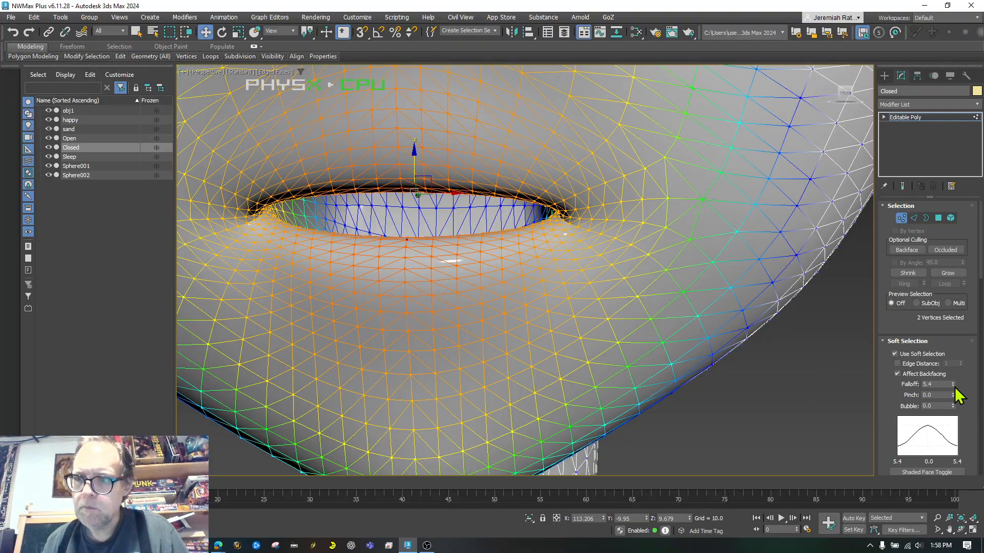
{"action": "left_click_drag", "start_coordinate": [952, 385], "coordinate": [955, 410]}
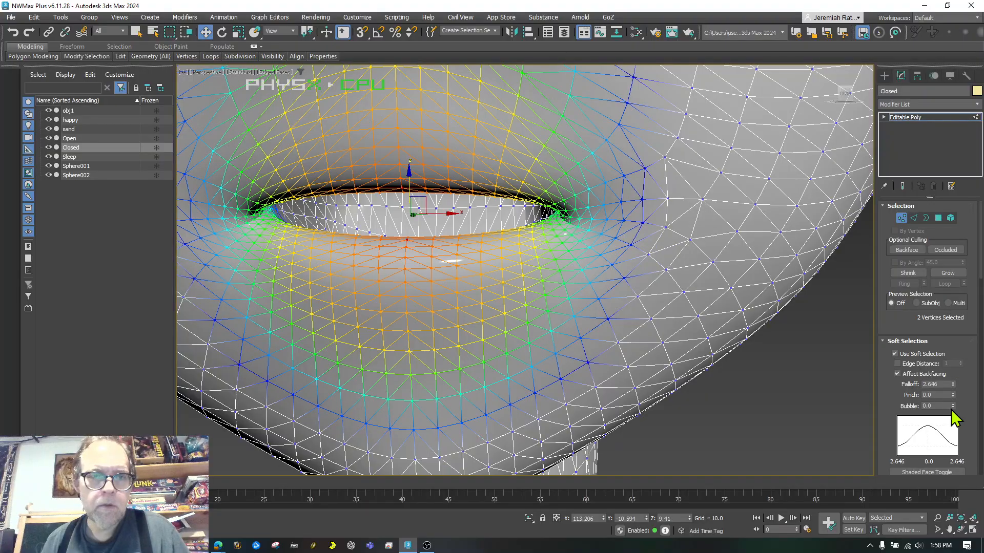
{"action": "left_click", "coordinate": [238, 32]}
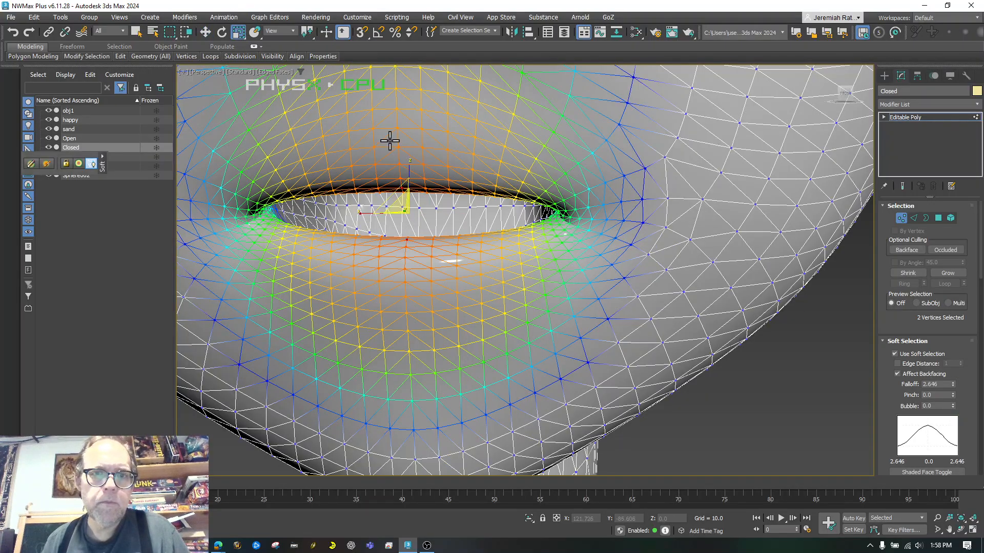
{"action": "left_click_drag", "start_coordinate": [406, 169], "coordinate": [415, 374]}
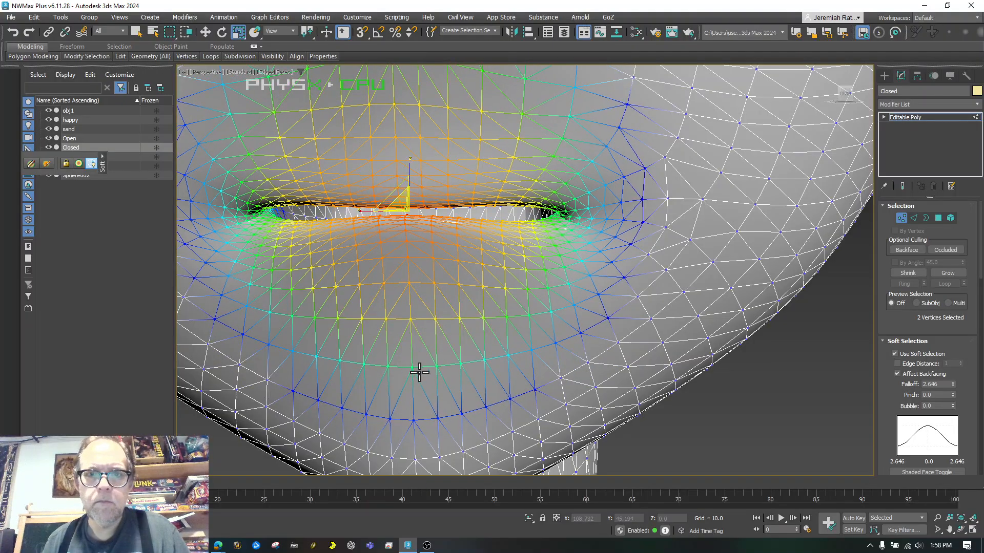
{"action": "scroll", "coordinate": [419, 372], "scroll_direction": "down", "scroll_amount": 2}
Scale four lip vertices flat together to close the mouth, then deselect them
{"action": "left_click", "coordinate": [471, 277]}
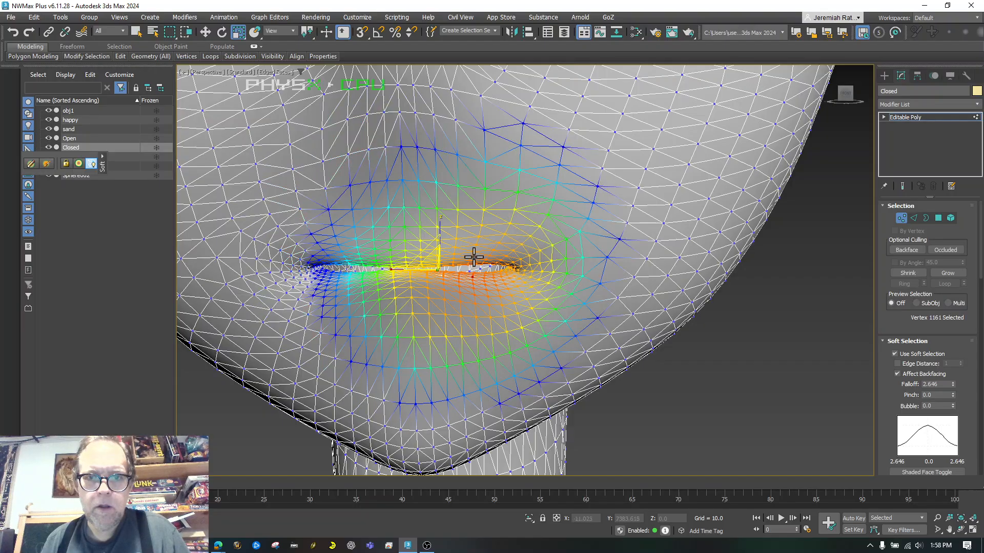
{"action": "left_click", "coordinate": [467, 260], "text": "ctrl"}
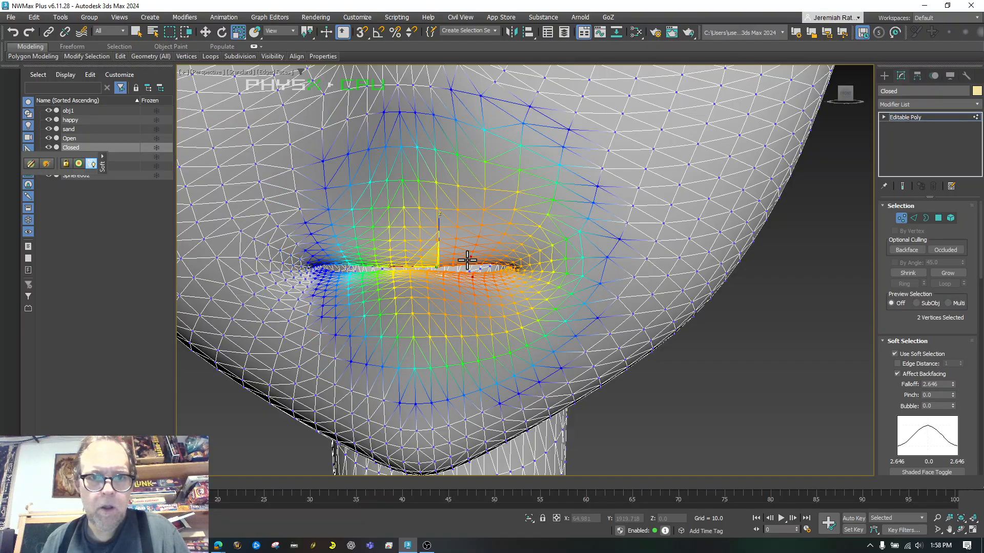
{"action": "left_click", "coordinate": [344, 256], "text": "ctrl"}
{"action": "left_click", "coordinate": [349, 286], "text": "ctrl"}
{"action": "key", "text": "r"}
{"action": "left_click_drag", "start_coordinate": [411, 217], "coordinate": [410, 328]}
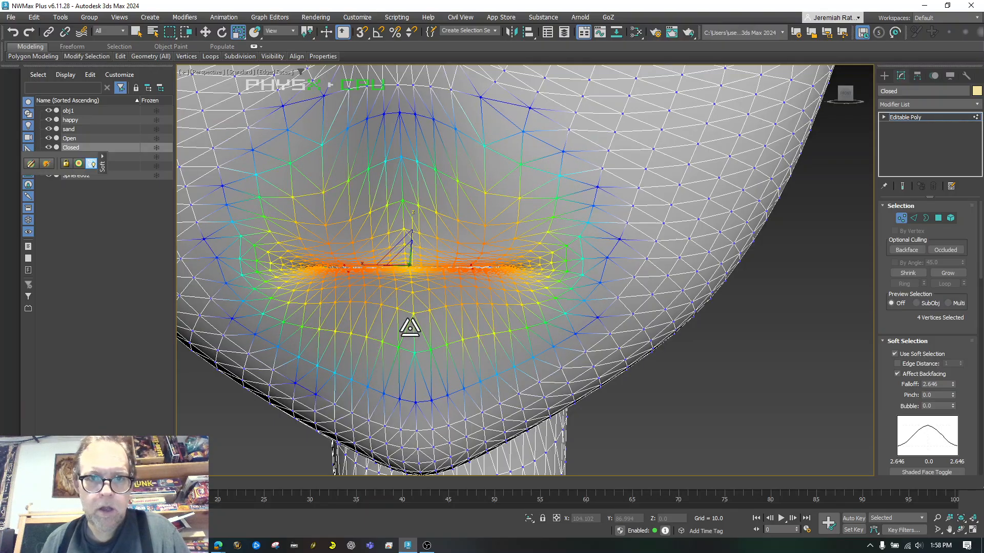
{"action": "left_click", "coordinate": [676, 395]}
{"action": "scroll", "coordinate": [674, 393], "scroll_direction": "down", "scroll_amount": 10}
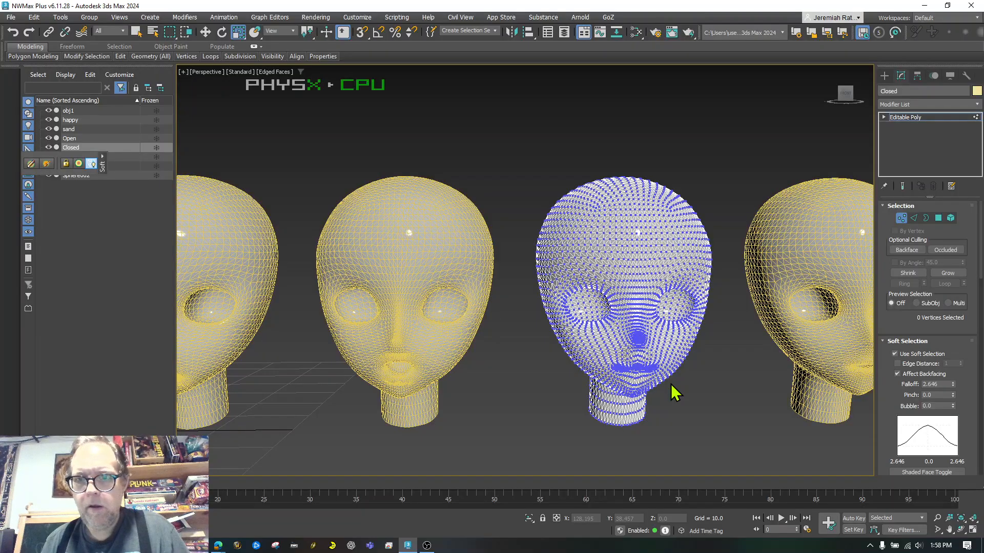
Leave vertex editing on Closed, then select and zoom to the Sleep head in vertex mode
{"action": "scroll", "coordinate": [675, 393], "scroll_direction": "down", "scroll_amount": 3}
{"action": "scroll", "coordinate": [784, 401], "scroll_direction": "up", "scroll_amount": 10}
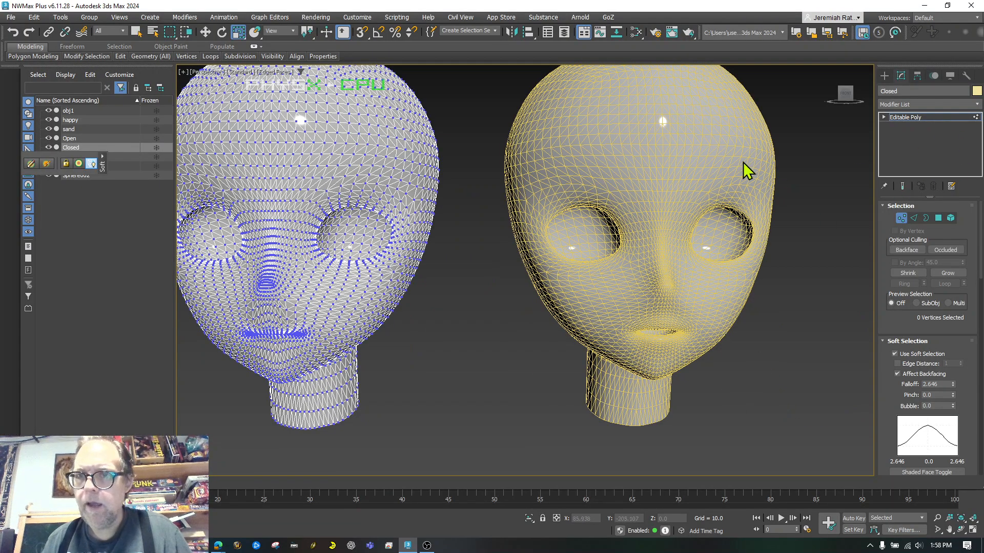
{"action": "left_click", "coordinate": [204, 32]}
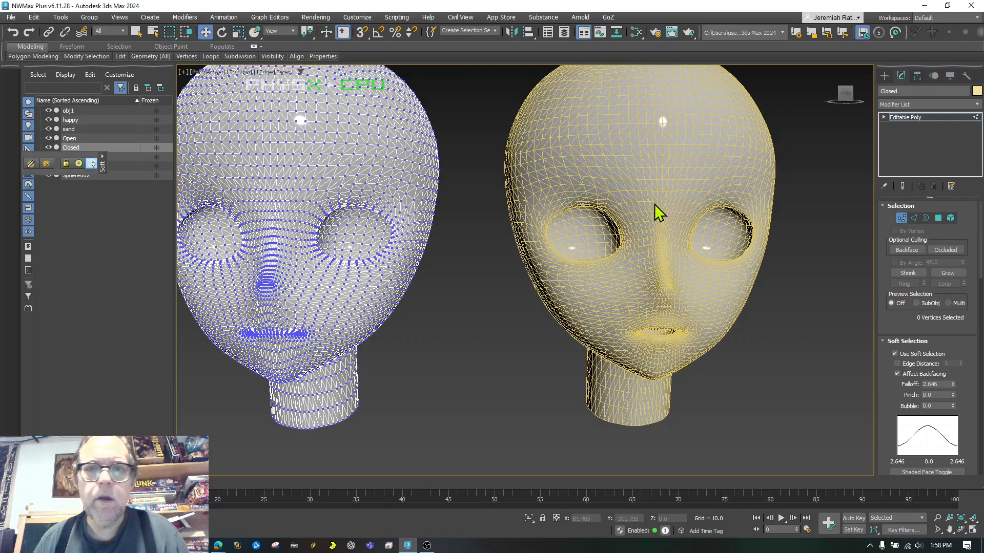
{"action": "left_click", "coordinate": [906, 122]}
{"action": "left_click", "coordinate": [766, 266]}
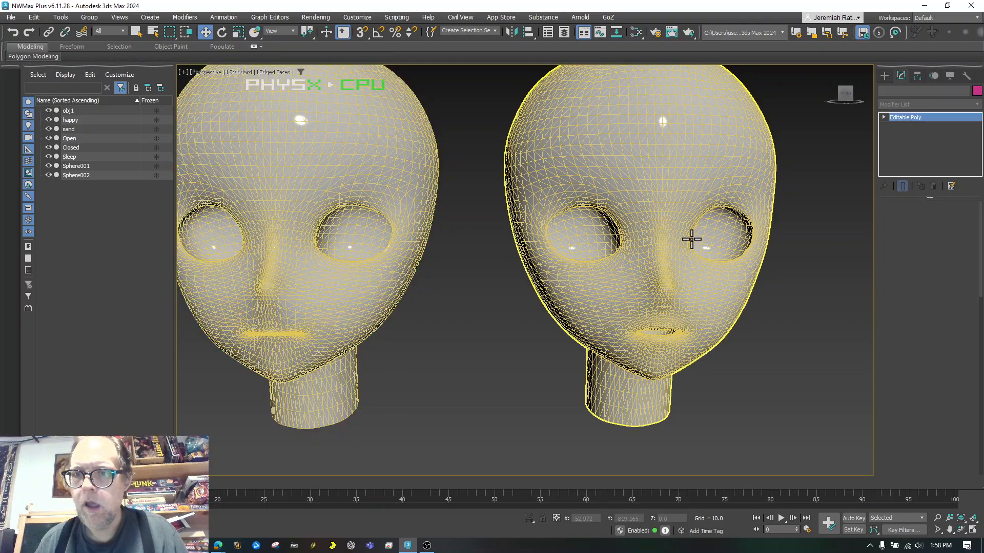
{"action": "left_click", "coordinate": [691, 239]}
{"action": "key", "text": "z"}
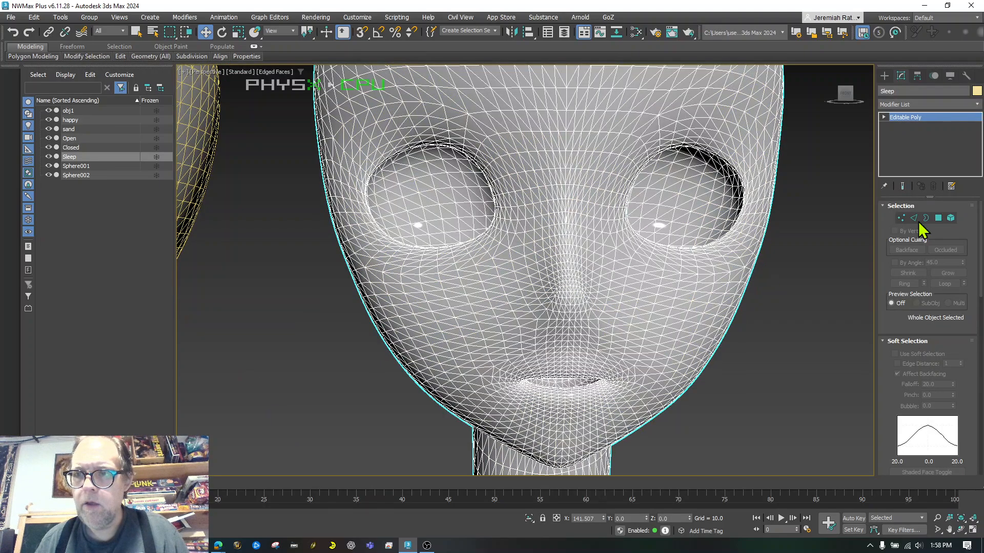
{"action": "left_click", "coordinate": [901, 218]}
Select eye-rim and cheek vertices and enable Soft Selection with a smaller falloff
{"action": "left_click", "coordinate": [698, 142]}
{"action": "left_click", "coordinate": [421, 143], "text": "ctrl"}
{"action": "left_click", "coordinate": [424, 255], "text": "ctrl"}
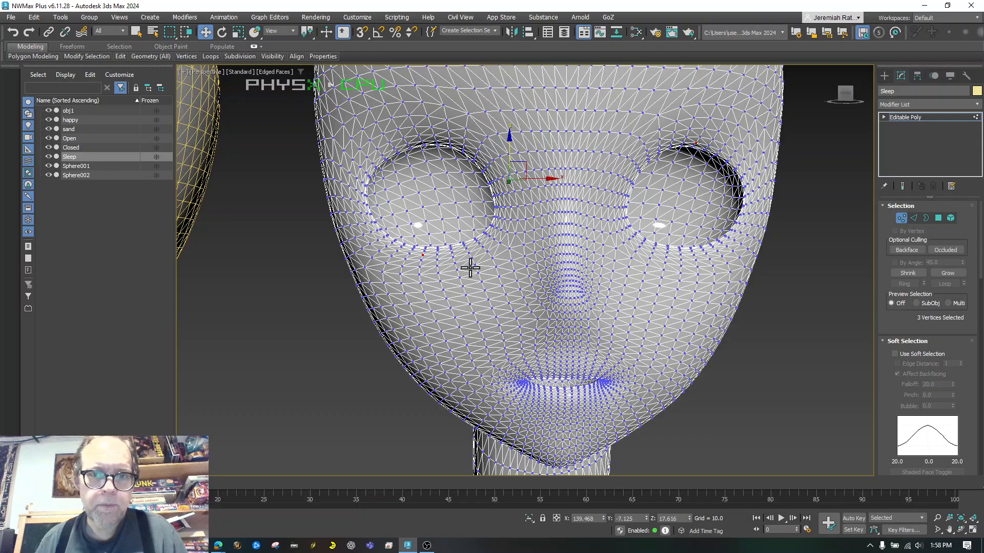
{"action": "left_click", "coordinate": [693, 255], "text": "ctrl"}
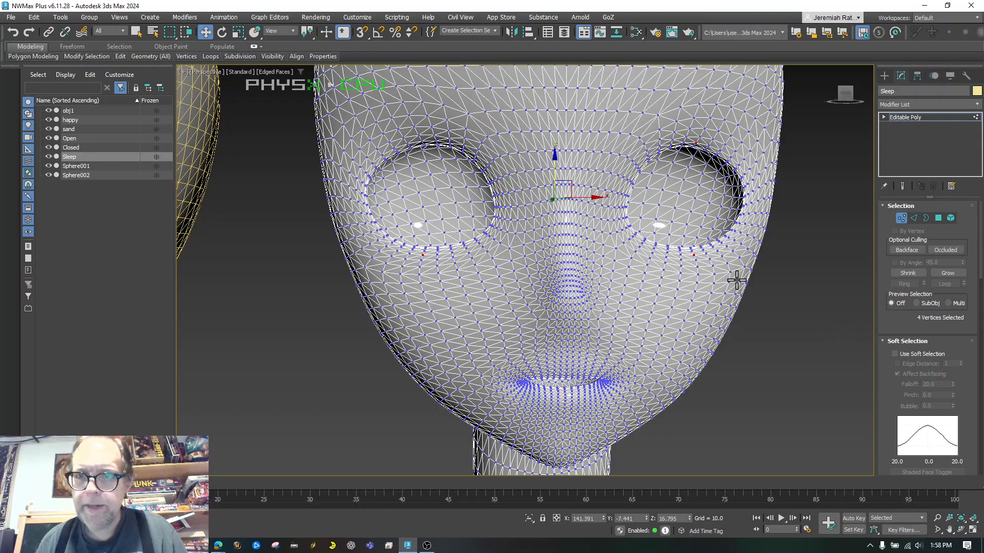
{"action": "left_click", "coordinate": [917, 353]}
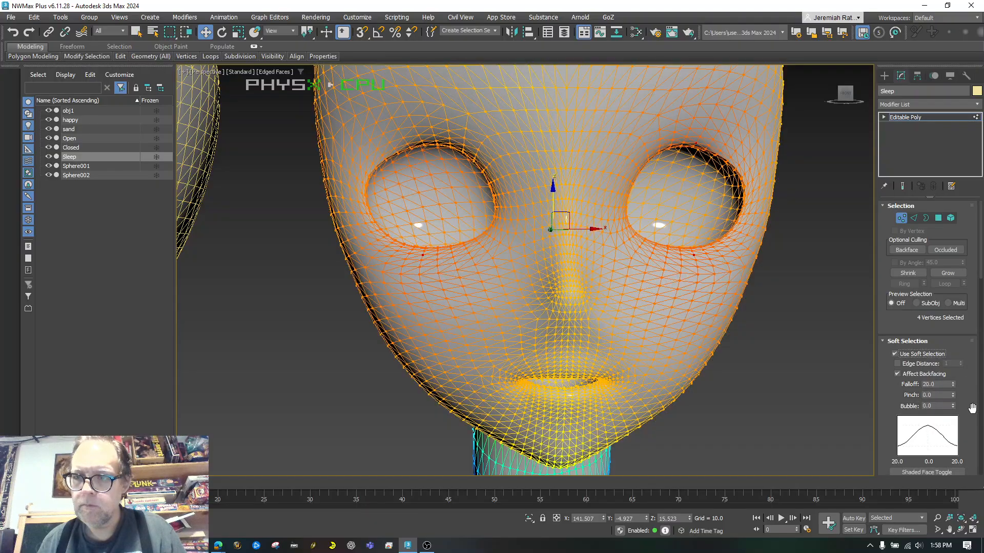
{"action": "left_click_drag", "start_coordinate": [952, 384], "coordinate": [947, 418]}
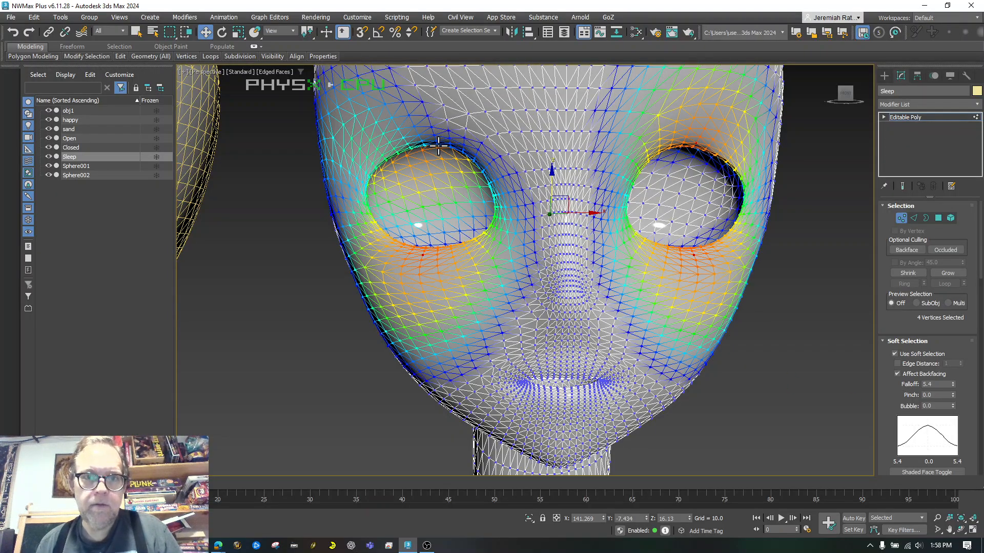
Select four eyelid vertices and scale both eye openings flat into slits
{"action": "left_click", "coordinate": [422, 141]}
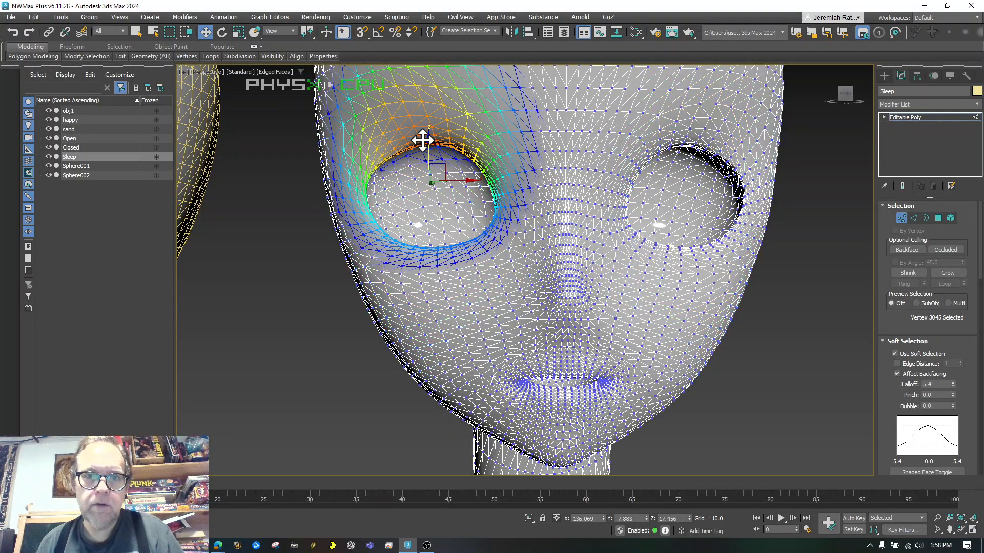
{"action": "left_click", "coordinate": [437, 254], "text": "ctrl"}
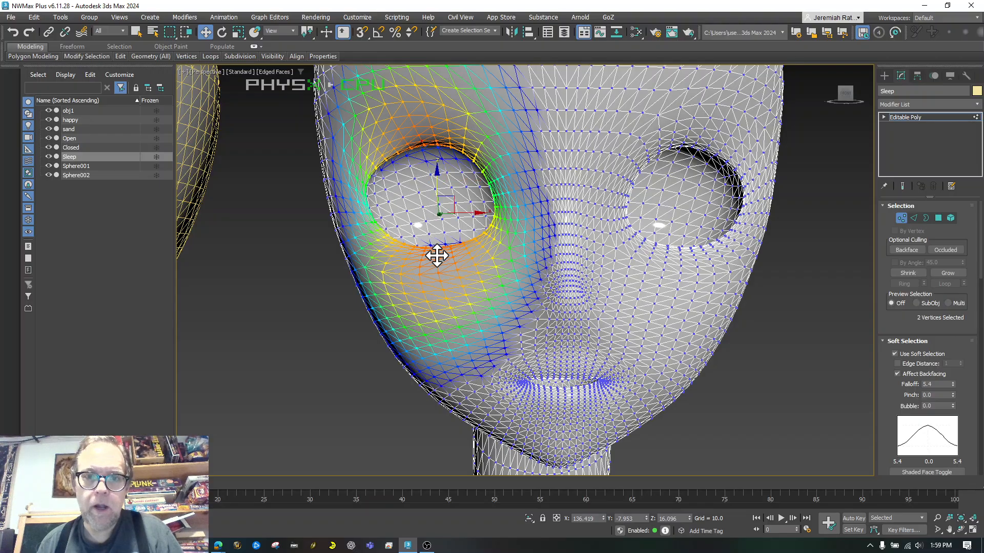
{"action": "left_click", "coordinate": [694, 255], "text": "ctrl"}
{"action": "left_click", "coordinate": [685, 135], "text": "ctrl"}
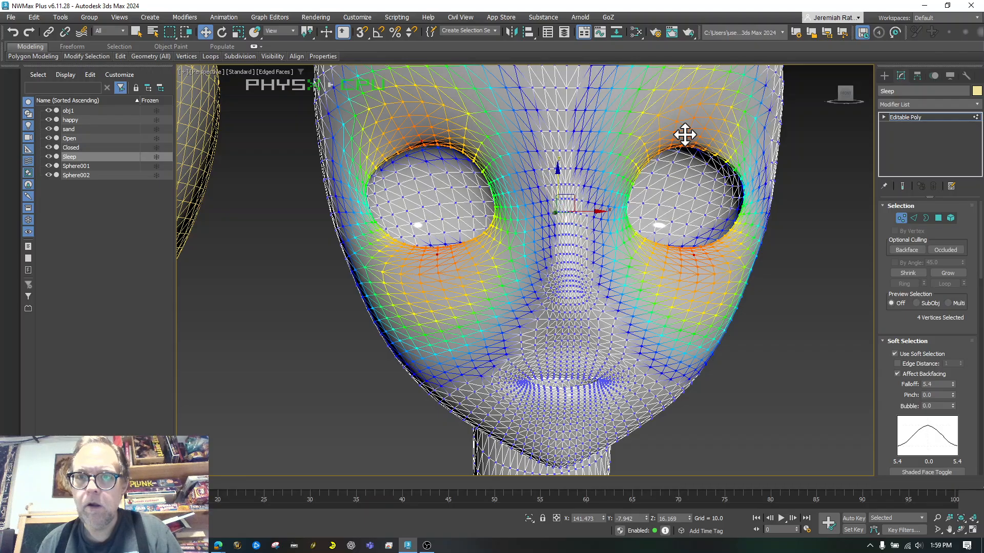
{"action": "left_click", "coordinate": [238, 32]}
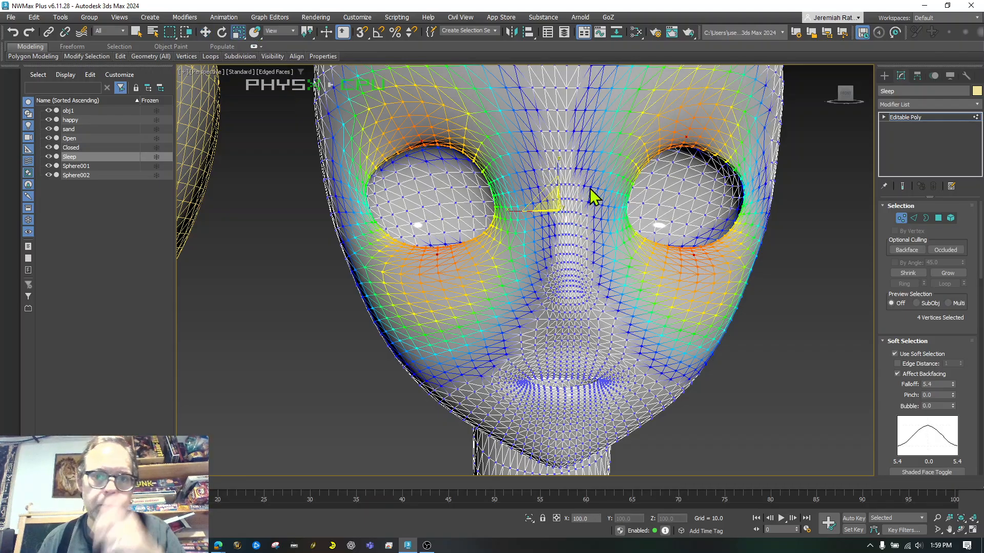
{"action": "left_click_drag", "start_coordinate": [560, 165], "coordinate": [550, 235]}
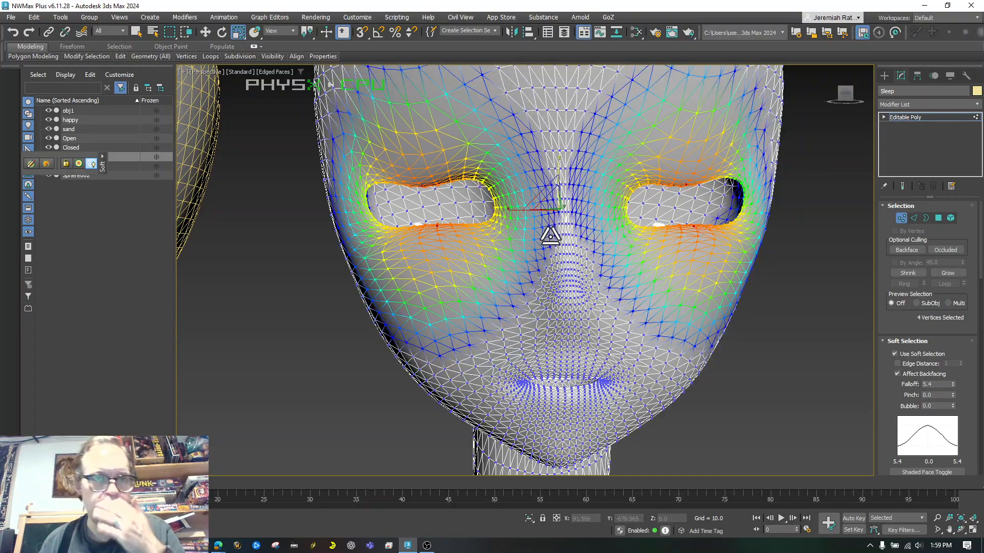
Nudge the soft-selected eyelid vertices along Y from an angled view, then return to front view
{"action": "left_click", "coordinate": [206, 32]}
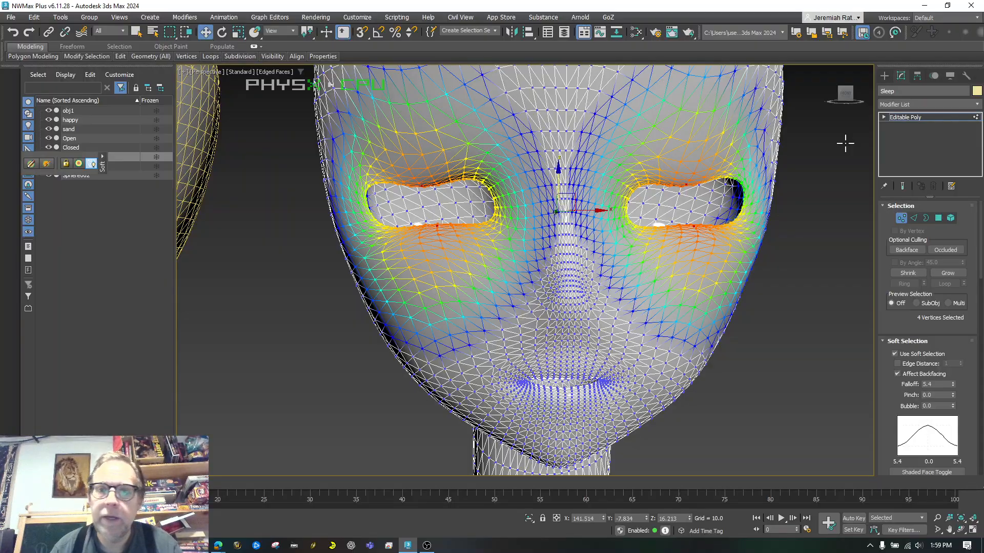
{"action": "left_click_drag", "start_coordinate": [850, 105], "coordinate": [532, 56]}
{"action": "mouse_move", "coordinate": [445, 218]}
{"action": "left_mouse_down"}
{"action": "mouse_move", "coordinate": [417, 220]}
{"action": "mouse_move", "coordinate": [430, 224]}
{"action": "left_mouse_up"}
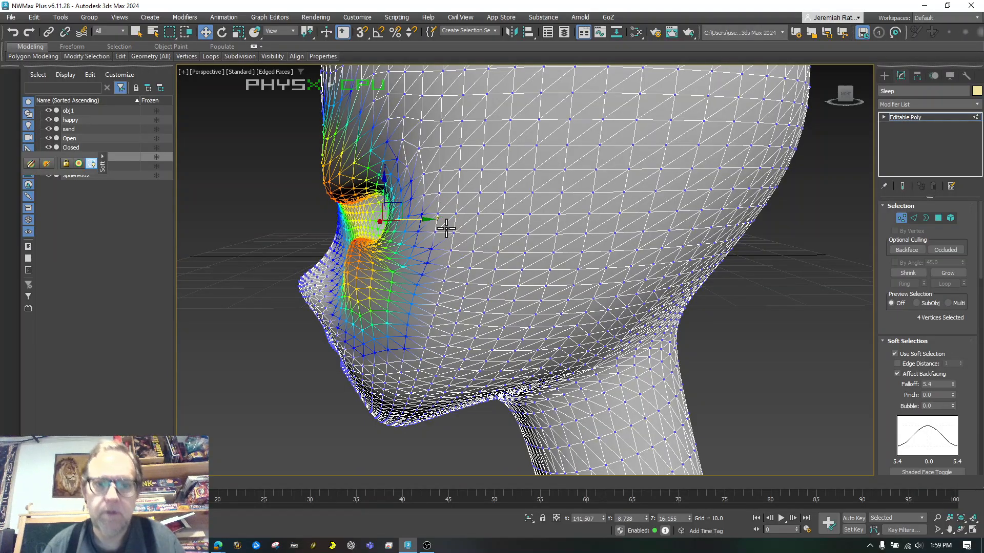
{"action": "left_click", "coordinate": [846, 102]}
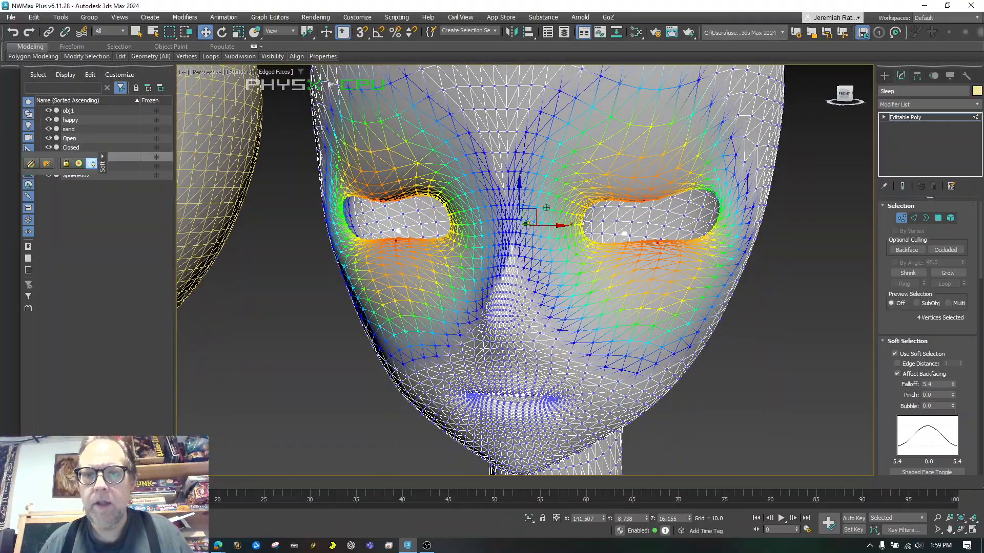
Clear the vertex selection and exit vertex editing on the Sleep head
{"action": "left_click", "coordinate": [825, 370]}
{"action": "scroll", "coordinate": [825, 370], "scroll_direction": "down", "scroll_amount": 9}
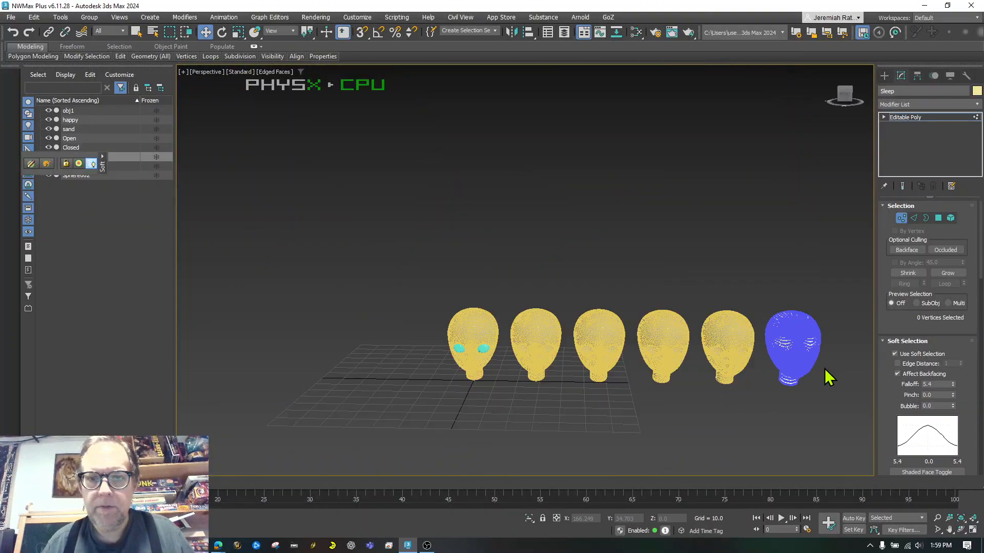
{"action": "scroll", "coordinate": [523, 382], "scroll_direction": "up", "scroll_amount": 9}
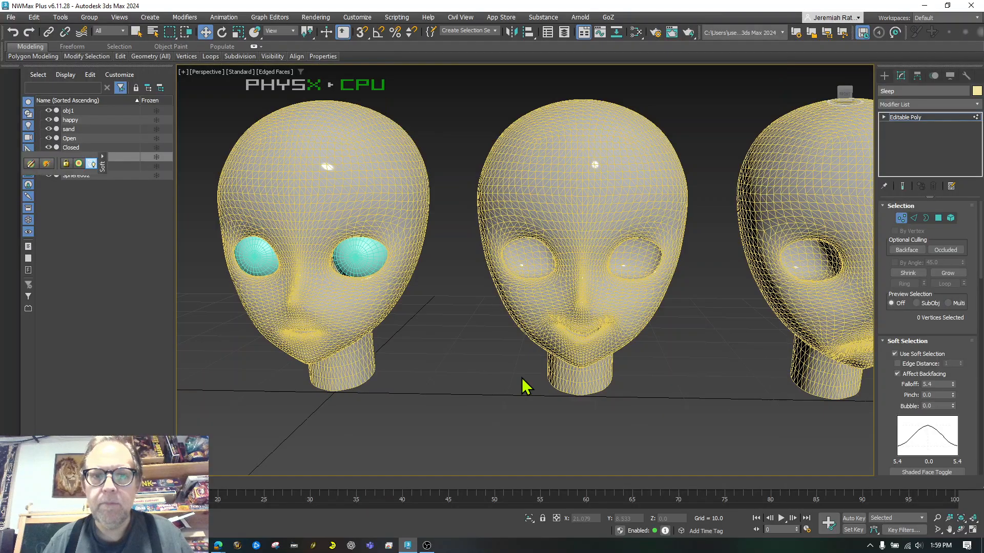
{"action": "scroll", "coordinate": [522, 385], "scroll_direction": "down", "scroll_amount": 5}
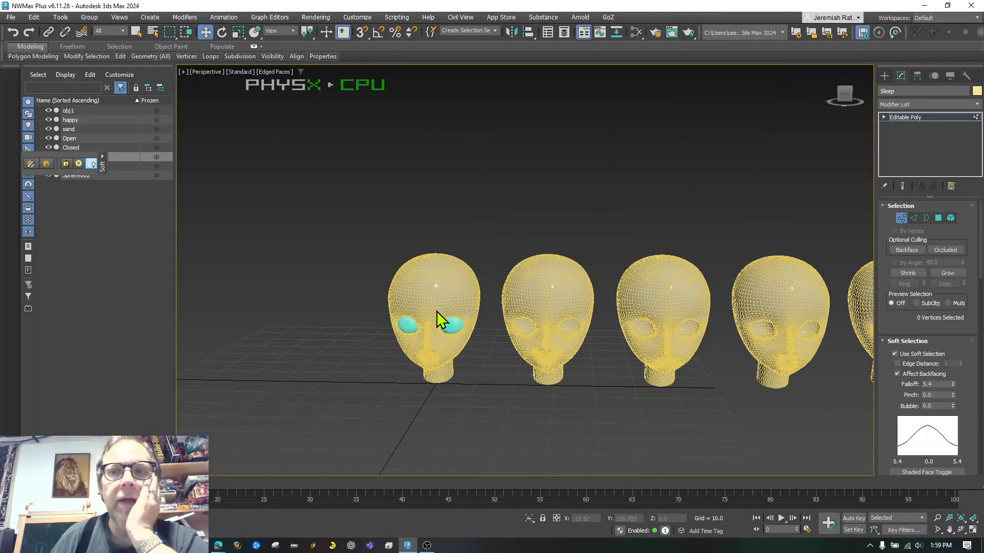
{"action": "left_click", "coordinate": [894, 125]}
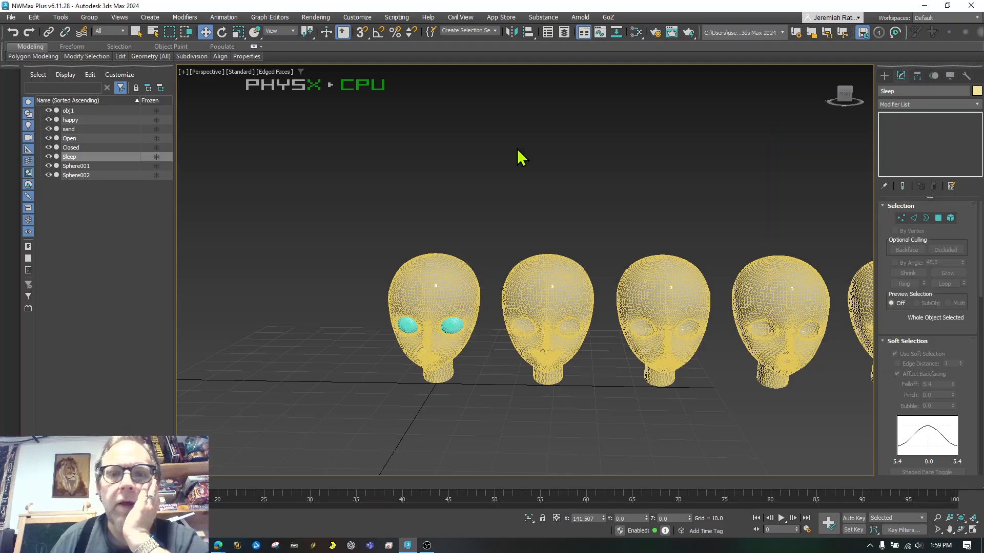
Select the obj1 base head, frame it, and turn off Edged Faces shading
{"action": "left_click", "coordinate": [405, 312]}
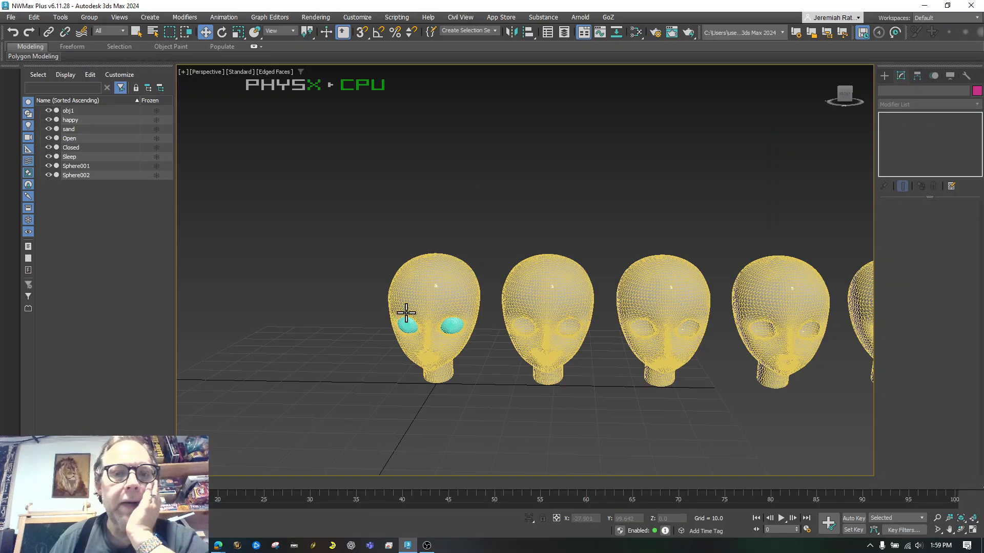
{"action": "left_click", "coordinate": [414, 372]}
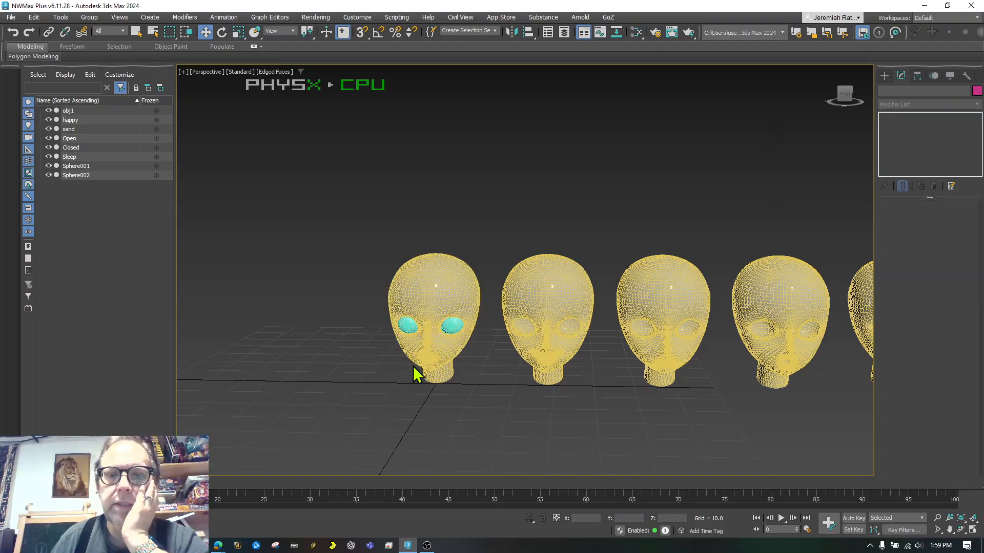
{"action": "left_click", "coordinate": [410, 303]}
{"action": "scroll", "coordinate": [411, 304], "scroll_direction": "up", "scroll_amount": 5}
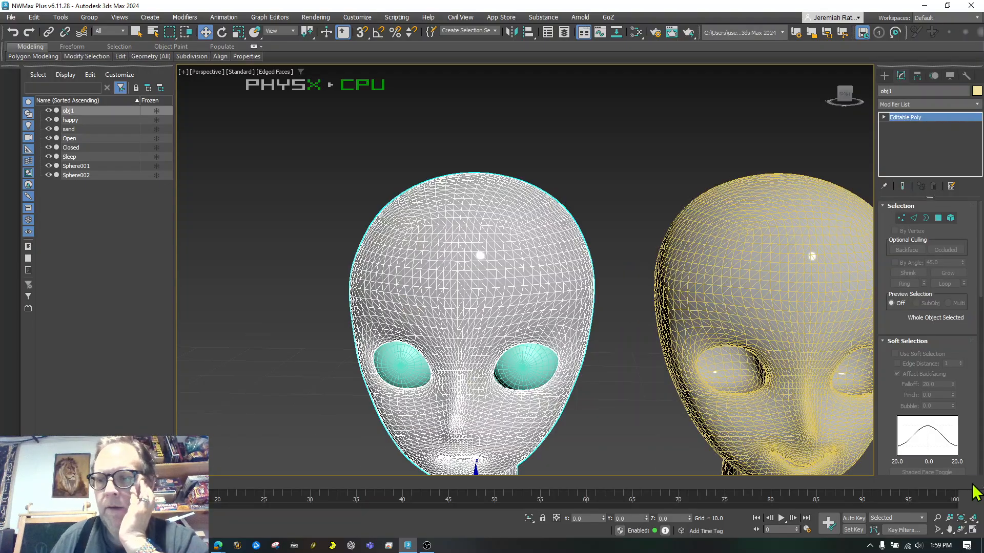
{"action": "left_click", "coordinate": [961, 520]}
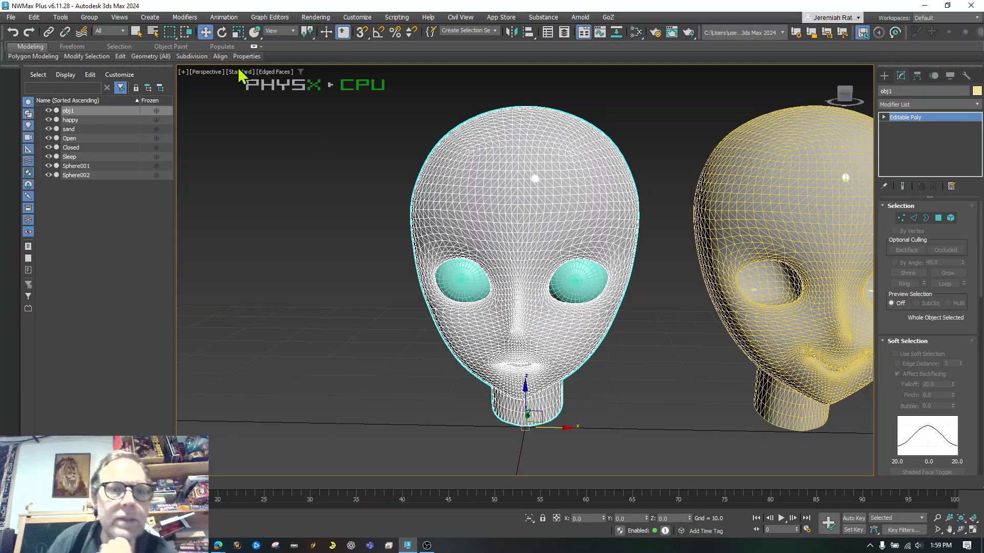
{"action": "left_click", "coordinate": [273, 72]}
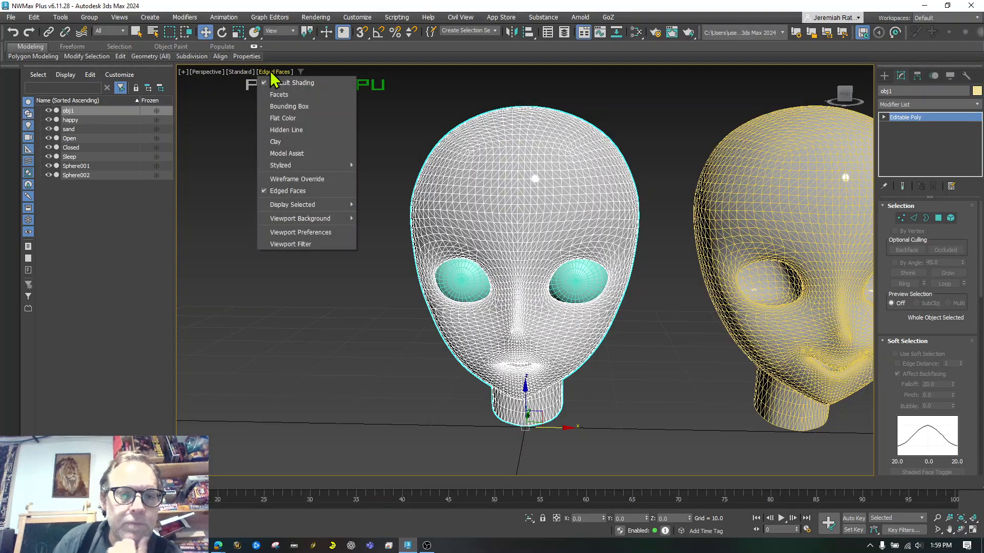
{"action": "left_click", "coordinate": [295, 196]}
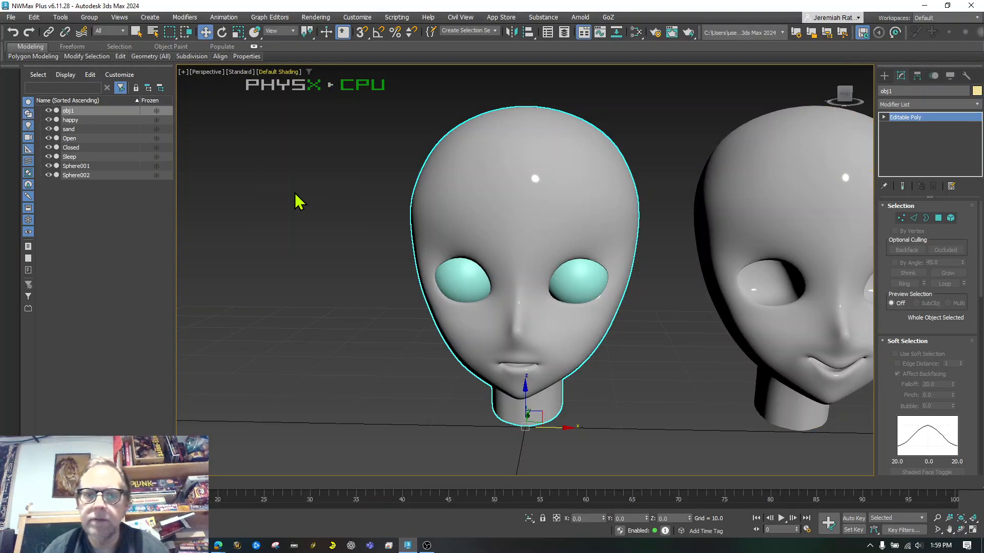
Add a Morpher modifier to obj1 and load Closed, happy, Open, sand and Sleep as targets
{"action": "left_click", "coordinate": [921, 104]}
{"action": "type", "text": "mo"}
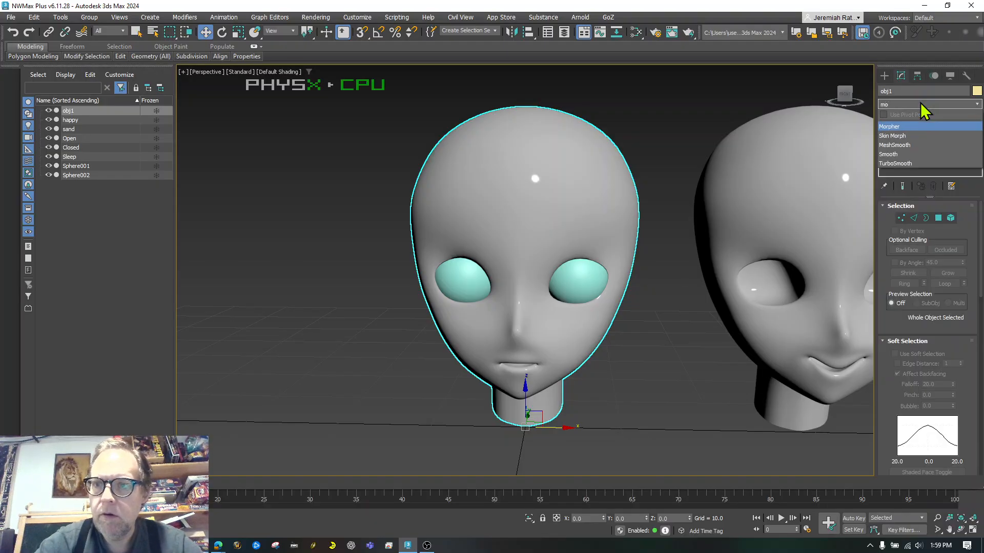
{"action": "left_click", "coordinate": [895, 127]}
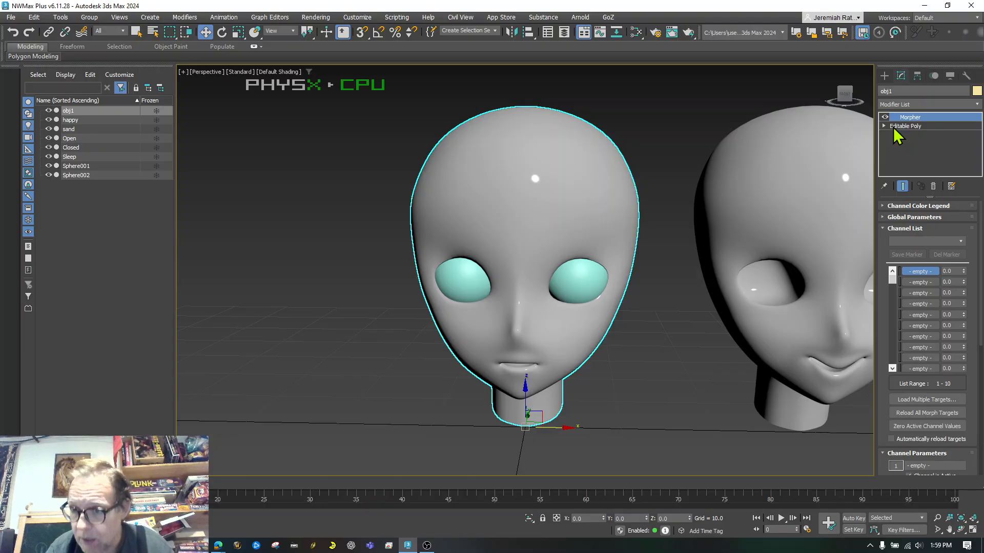
{"action": "left_click", "coordinate": [916, 399]}
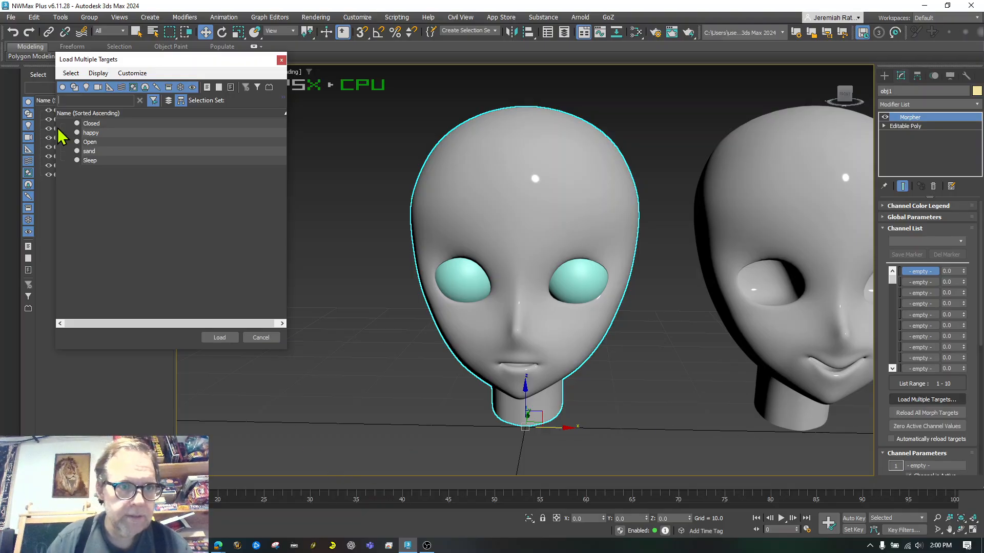
{"action": "left_click", "coordinate": [91, 124]}
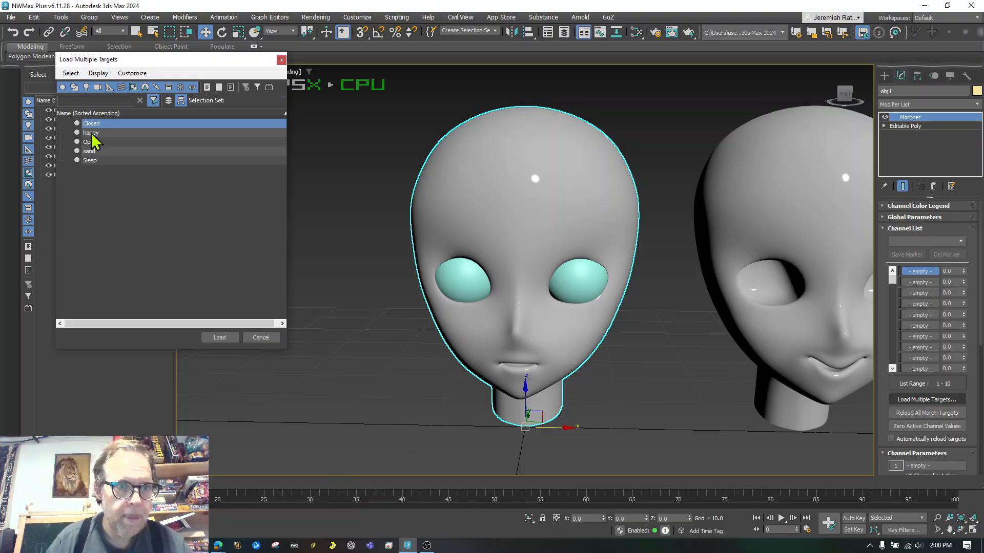
{"action": "left_click", "coordinate": [90, 161], "text": "shift"}
{"action": "left_click", "coordinate": [221, 337]}
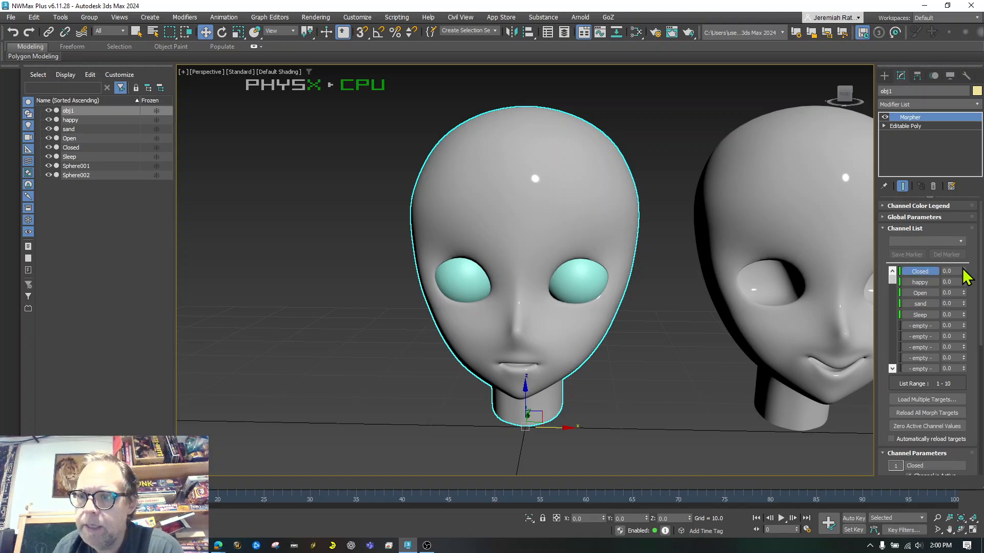
Set Sleep, happy and Open channels to 100, try Closed at 100, then return Closed to 0
{"action": "left_click_drag", "start_coordinate": [963, 270], "coordinate": [960, 354]}
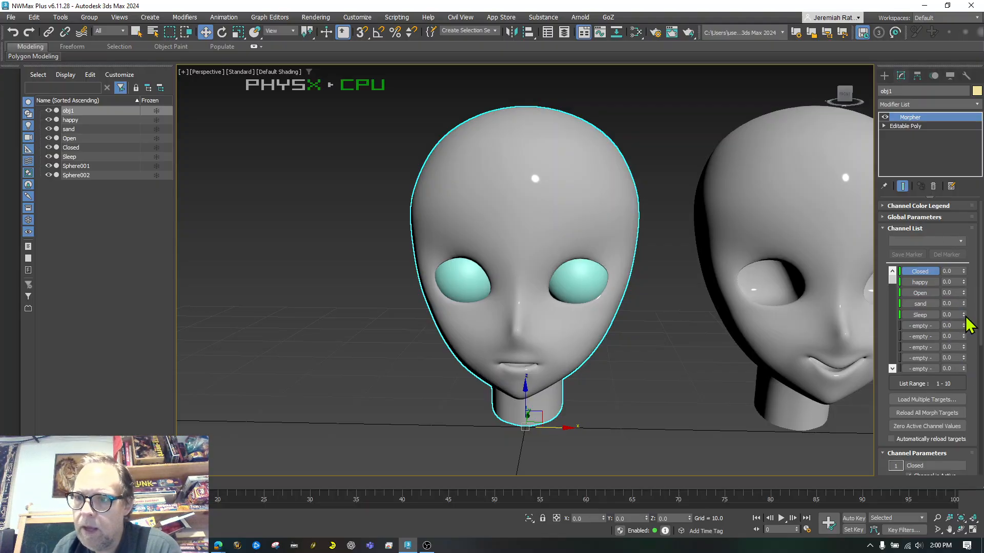
{"action": "left_click_drag", "start_coordinate": [963, 315], "coordinate": [957, 245]}
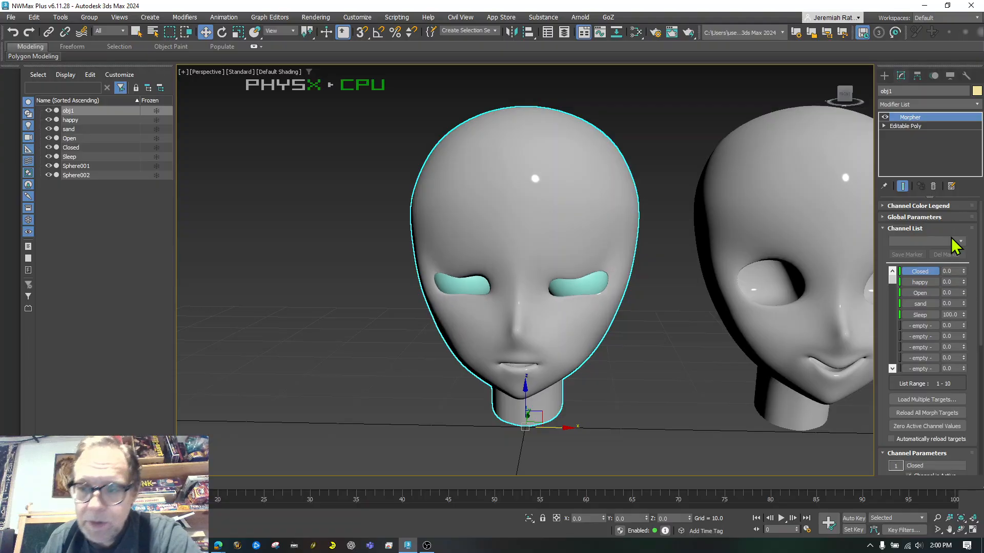
{"action": "left_click_drag", "start_coordinate": [964, 281], "coordinate": [945, 185]}
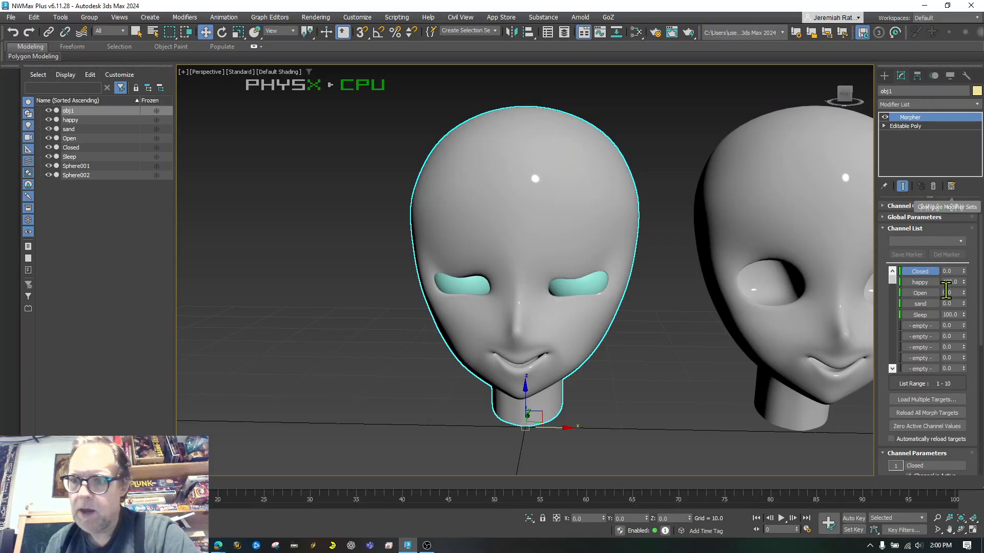
{"action": "left_click_drag", "start_coordinate": [963, 315], "coordinate": [955, 235]}
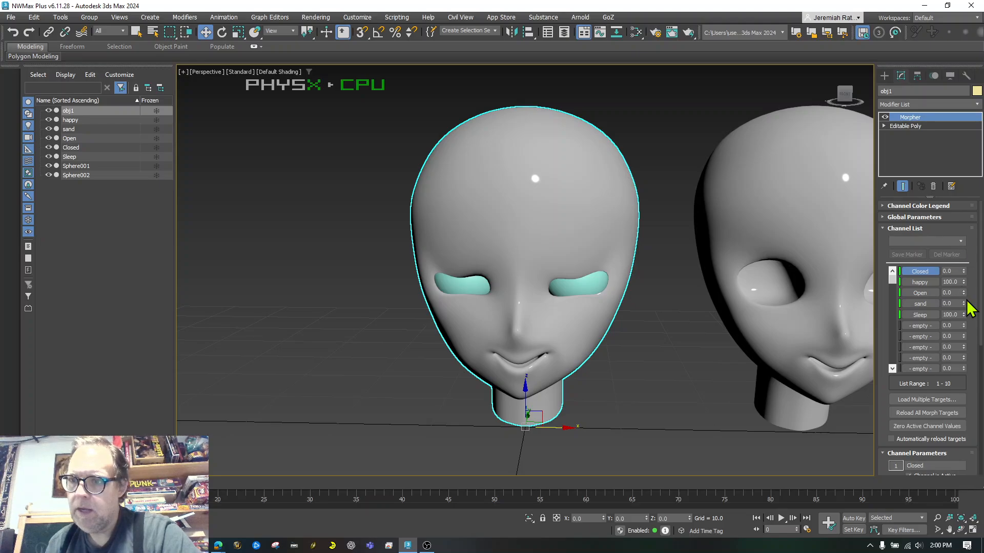
{"action": "left_click_drag", "start_coordinate": [963, 293], "coordinate": [957, 203]}
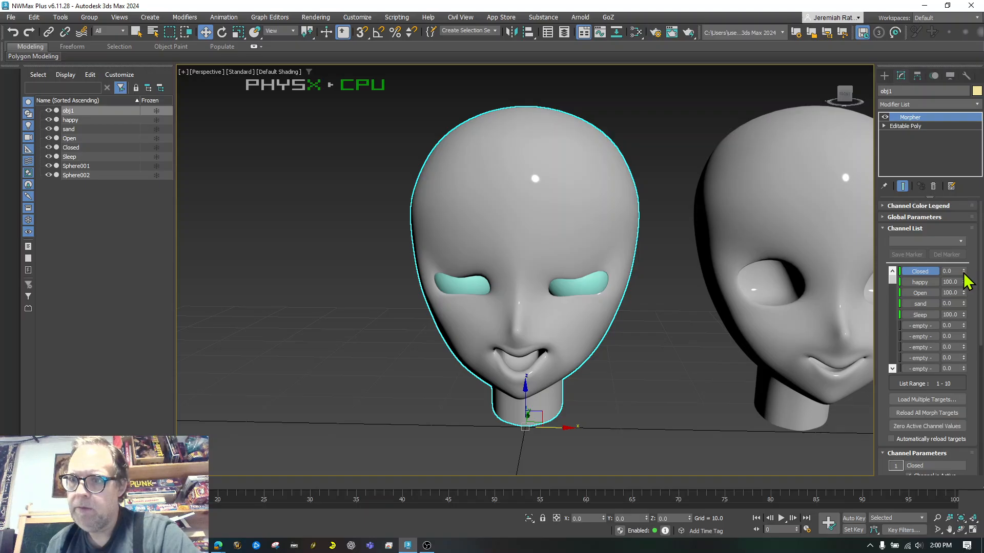
{"action": "left_click_drag", "start_coordinate": [963, 271], "coordinate": [955, 210]}
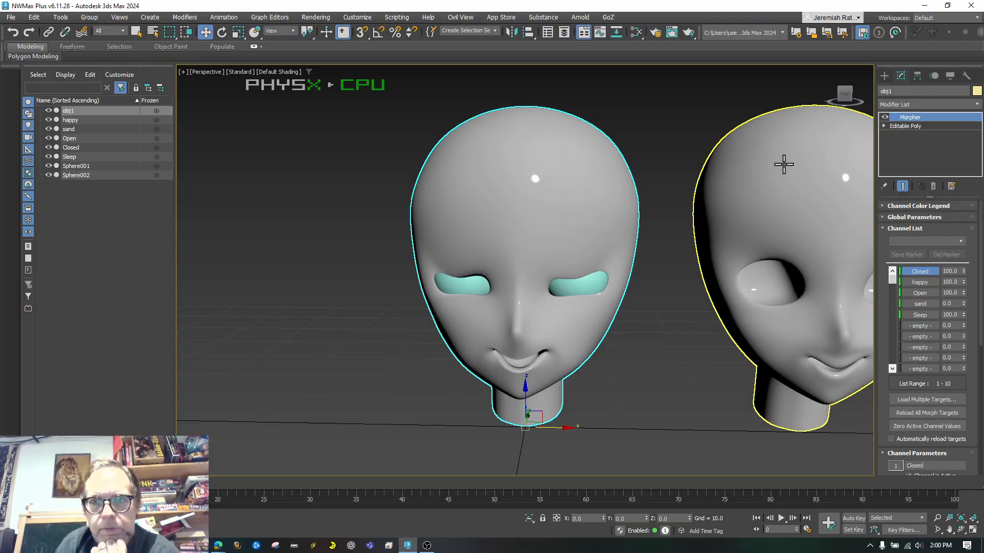
{"action": "mouse_move", "coordinate": [844, 94]}
{"action": "left_mouse_down"}
{"action": "mouse_move", "coordinate": [832, 72]}
{"action": "mouse_move", "coordinate": [863, 84]}
{"action": "mouse_move", "coordinate": [872, 103]}
{"action": "mouse_move", "coordinate": [840, 82]}
{"action": "left_mouse_up"}
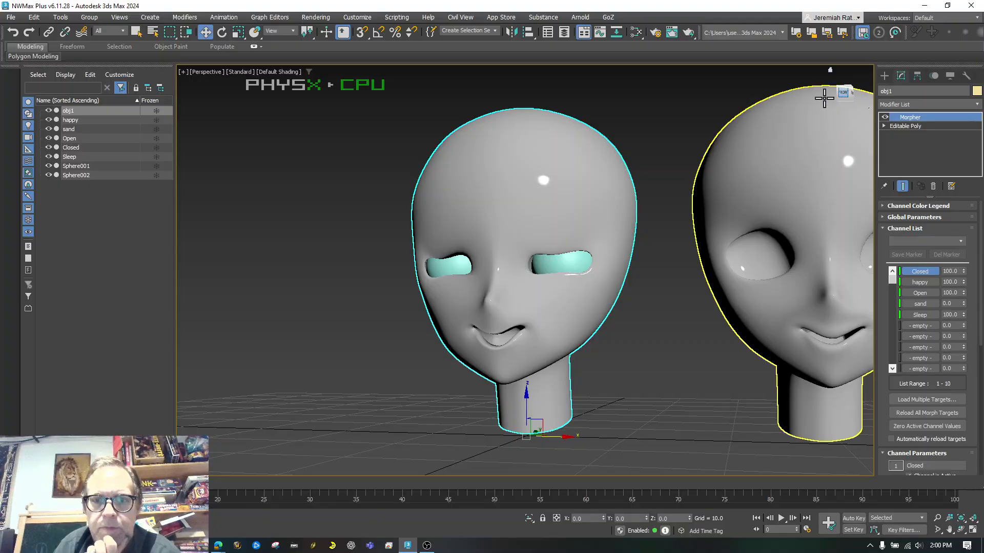
{"action": "left_click_drag", "start_coordinate": [964, 272], "coordinate": [973, 385]}
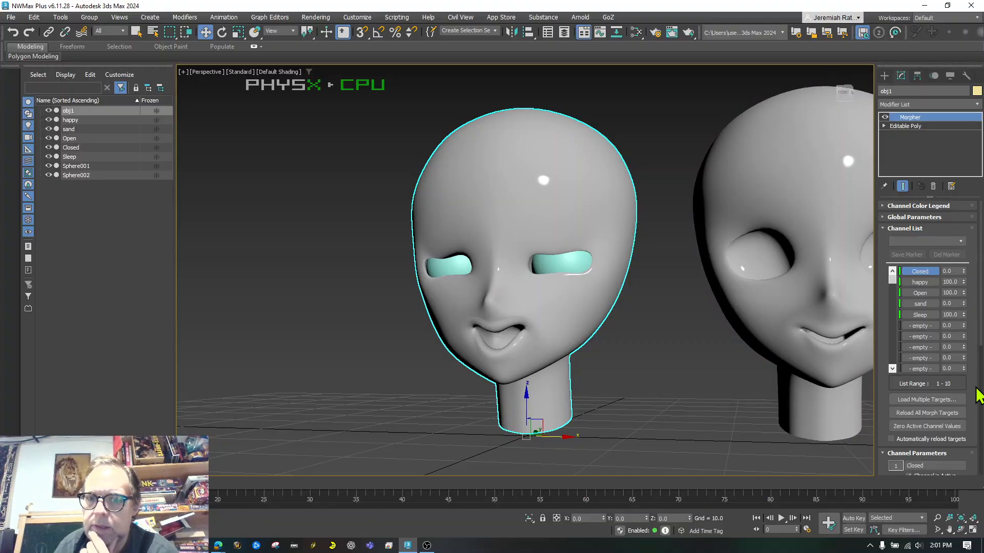
Zero Open and happy, raise sand to 100, set Closed to 55, and snap to front view
{"action": "right_click", "coordinate": [964, 294]}
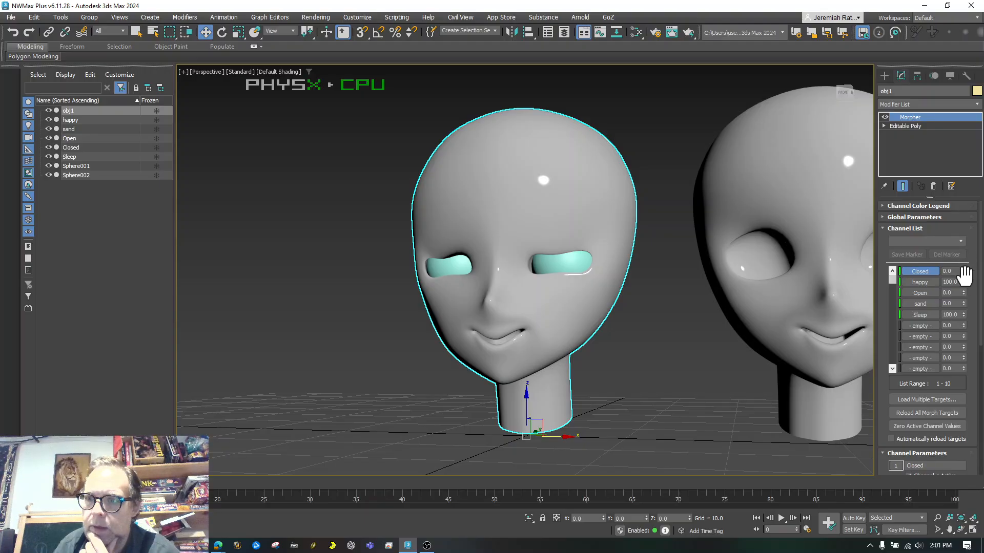
{"action": "left_click_drag", "start_coordinate": [967, 287], "coordinate": [974, 330]}
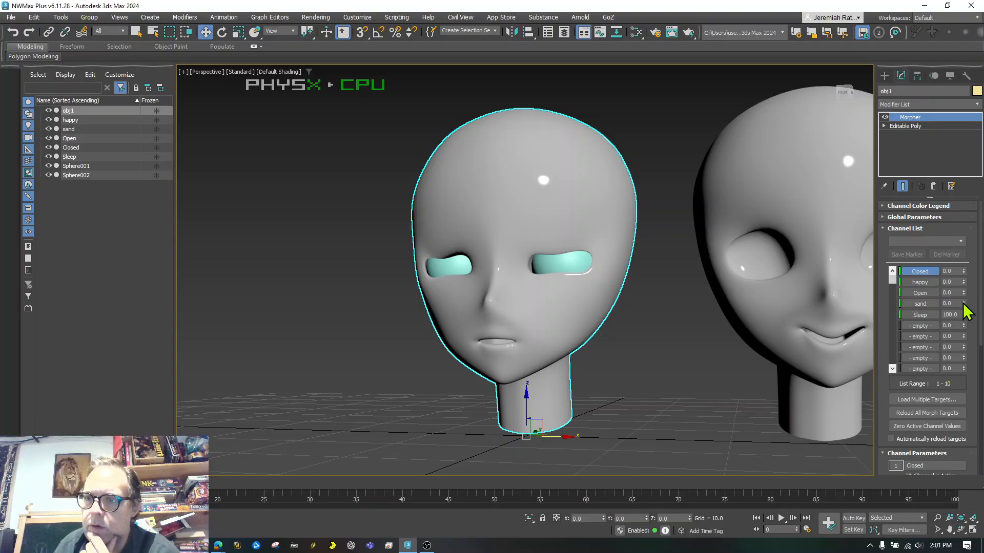
{"action": "left_click_drag", "start_coordinate": [965, 310], "coordinate": [950, 208]}
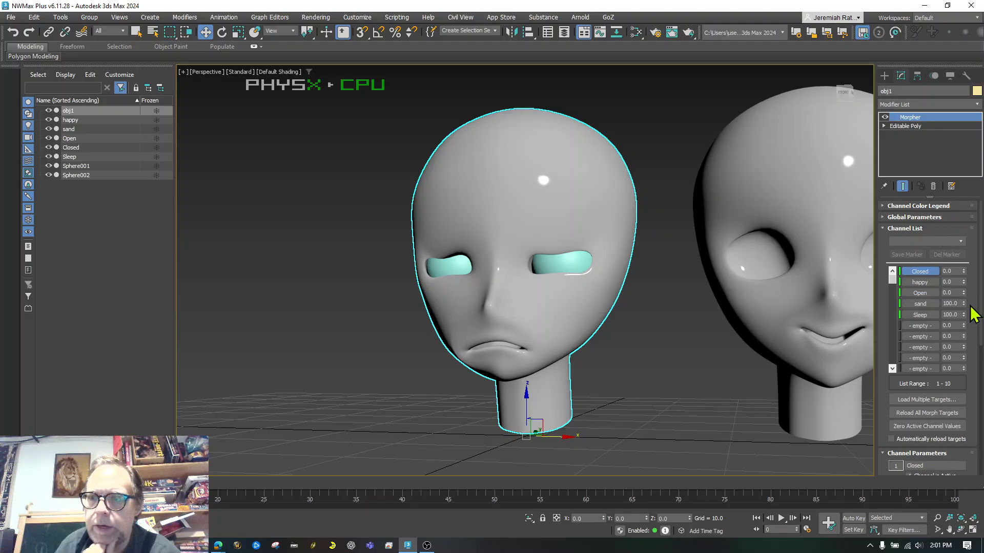
{"action": "left_click_drag", "start_coordinate": [964, 275], "coordinate": [961, 251]}
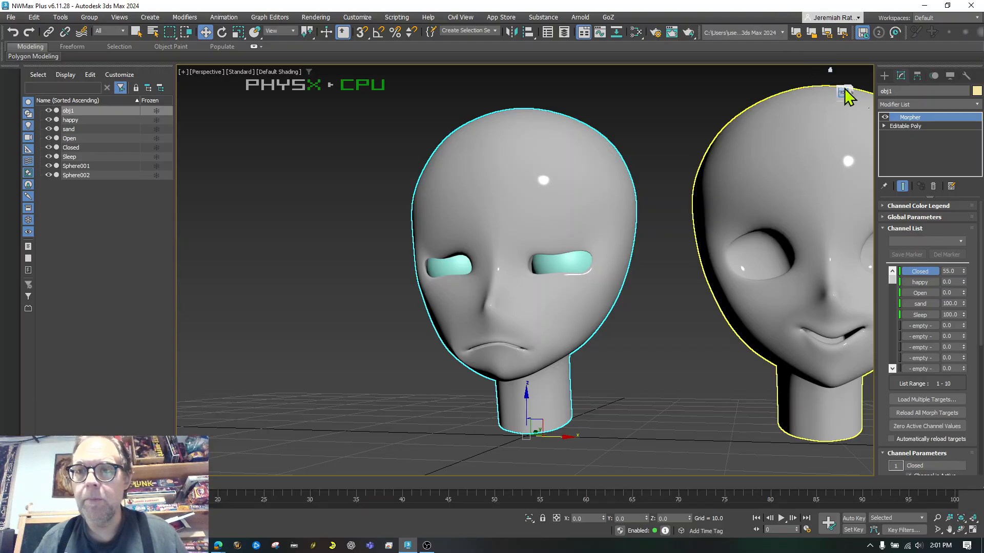
{"action": "mouse_move", "coordinate": [847, 91]}
{"action": "left_mouse_down"}
{"action": "mouse_move", "coordinate": [828, 91]}
{"action": "mouse_move", "coordinate": [848, 95]}
{"action": "left_mouse_up"}
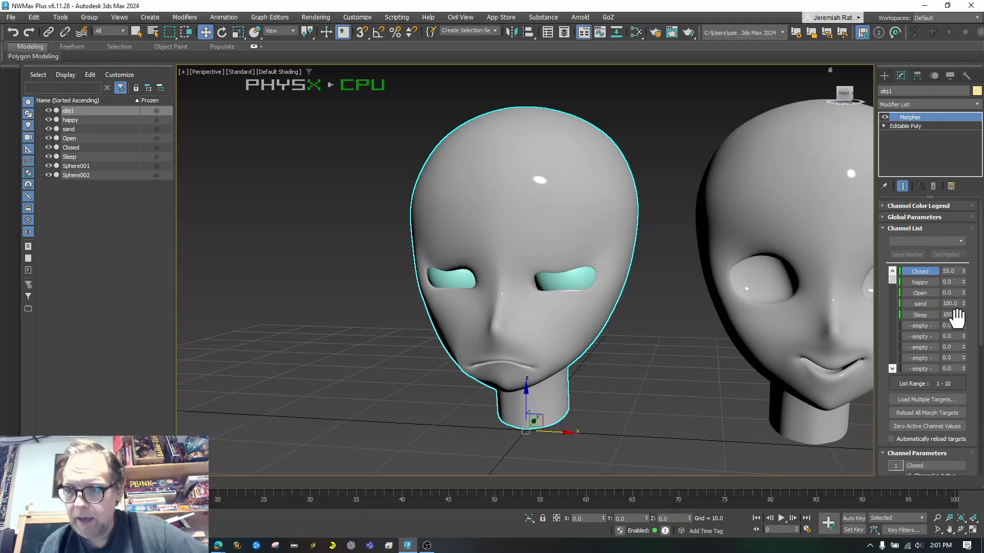
{"action": "left_click_drag", "start_coordinate": [963, 293], "coordinate": [935, 306]}
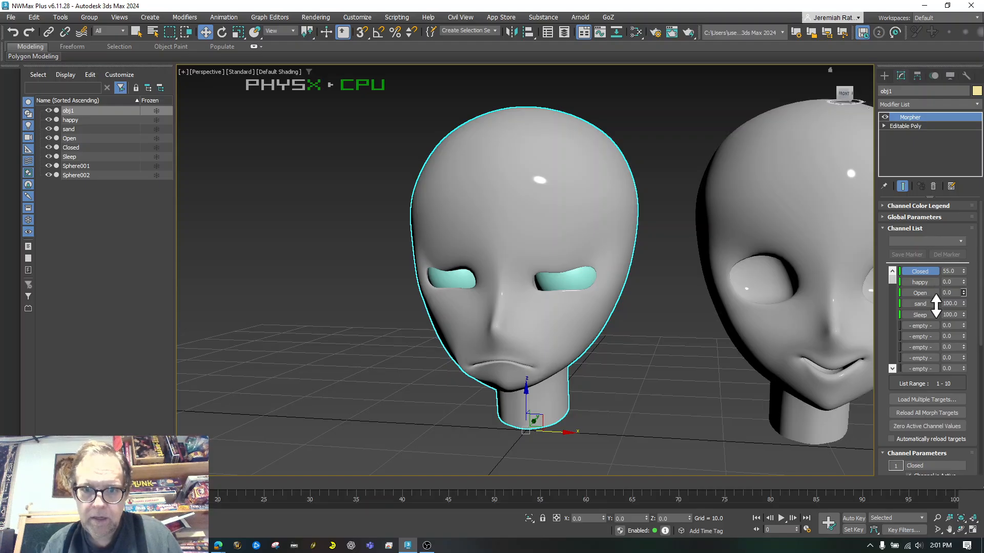
{"action": "left_click", "coordinate": [844, 95]}
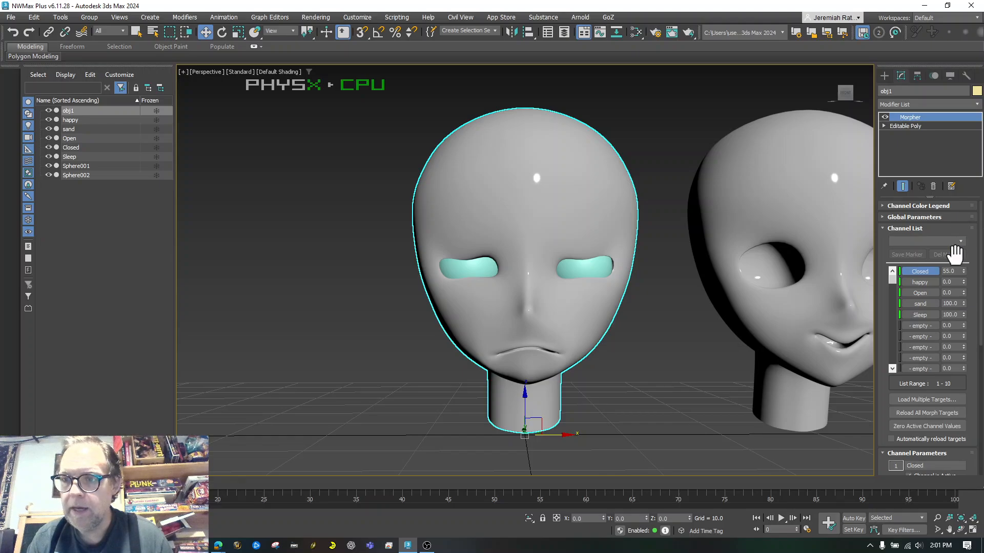
Lower the Closed channel to 30 and bring Sleep back to 0
{"action": "left_click_drag", "start_coordinate": [964, 270], "coordinate": [945, 388]}
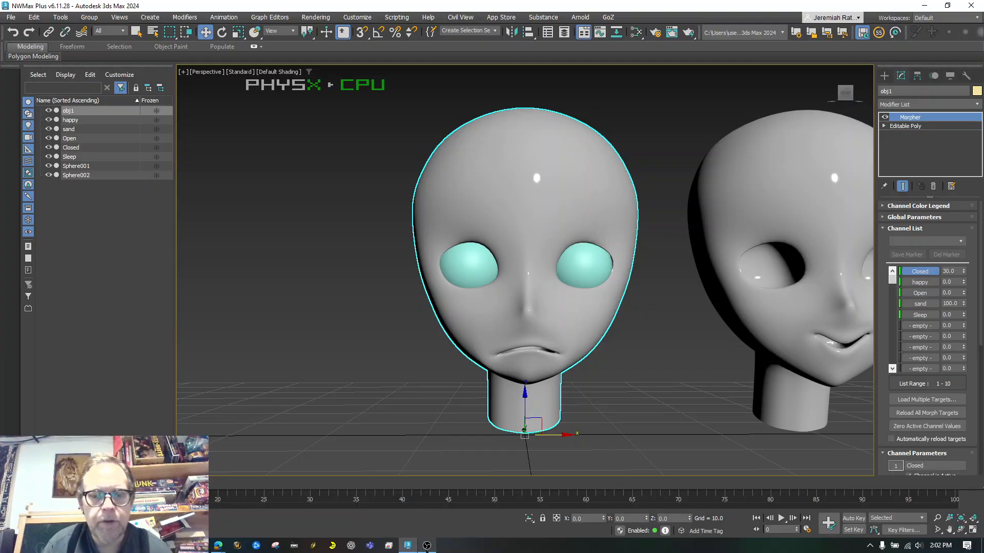
{"action": "mouse_move", "coordinate": [426, 547]}
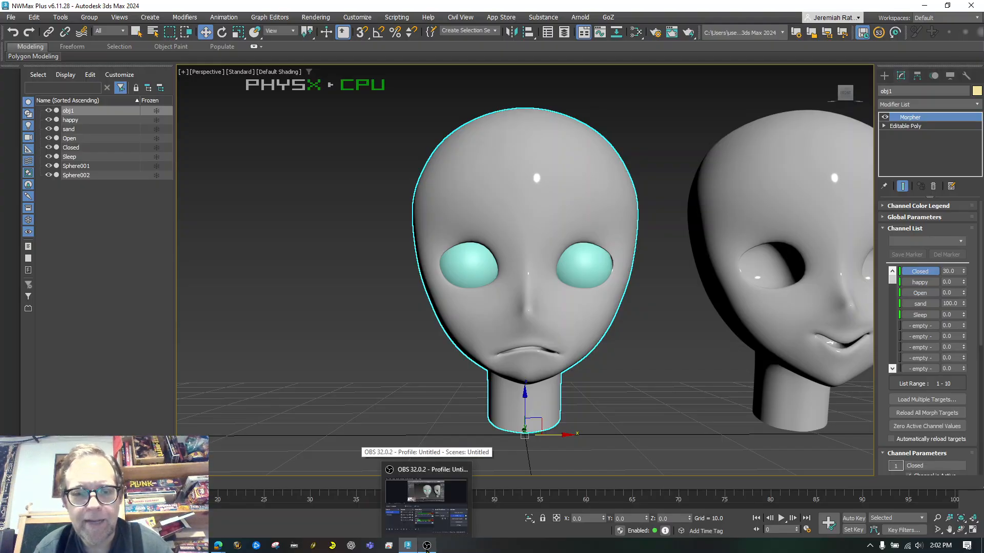